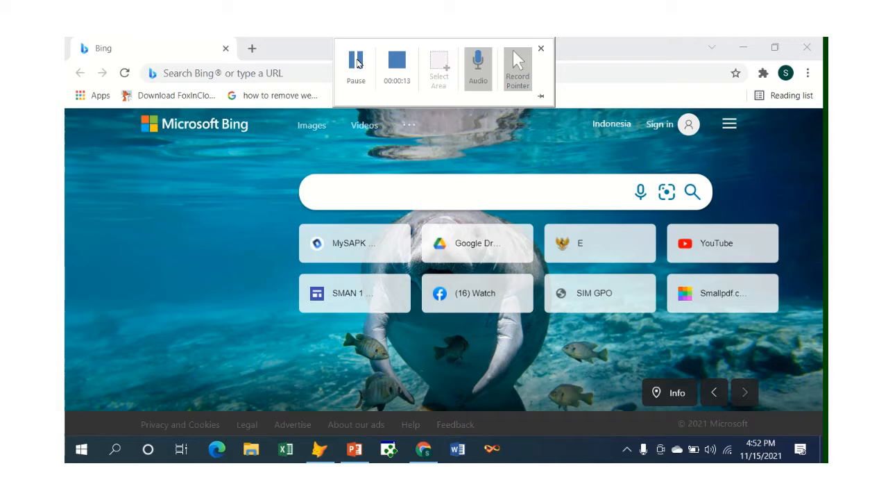
{"action": "left_click", "coordinate": [358, 62]}
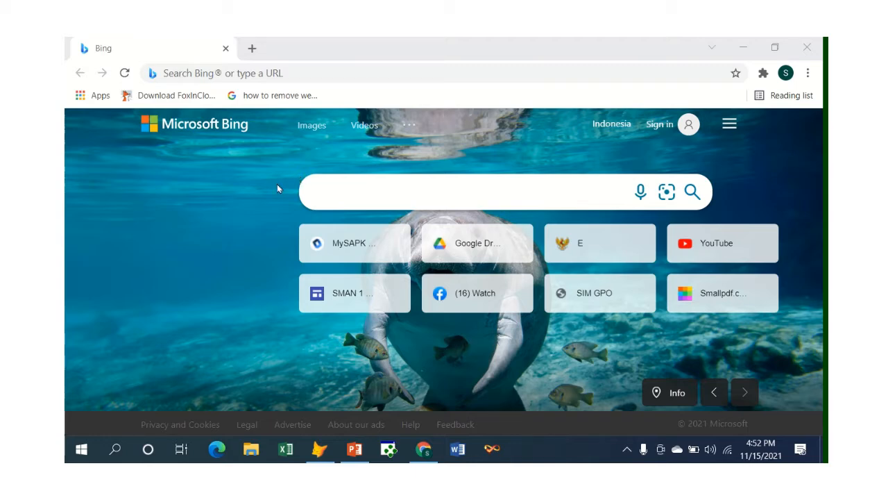
Step: Switch to Visual FoxPro and run the utama program from the Pustaka project
{"action": "left_click", "coordinate": [320, 448]}
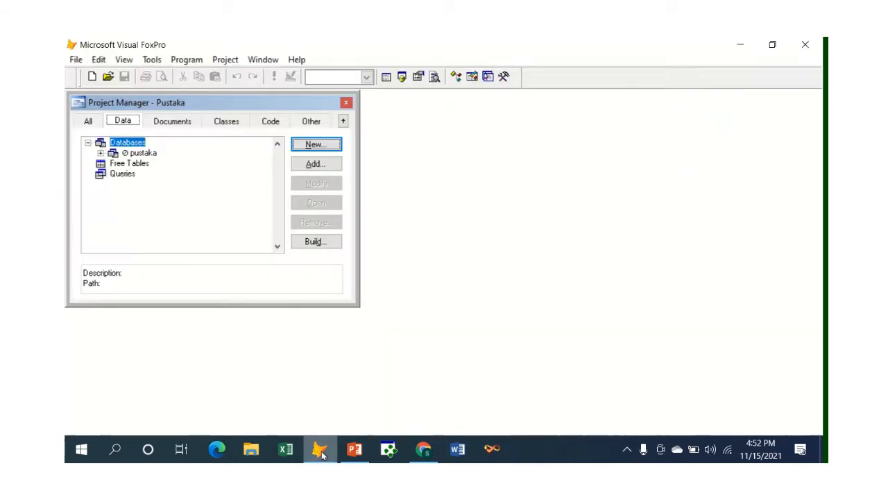
{"action": "left_click", "coordinate": [275, 126]}
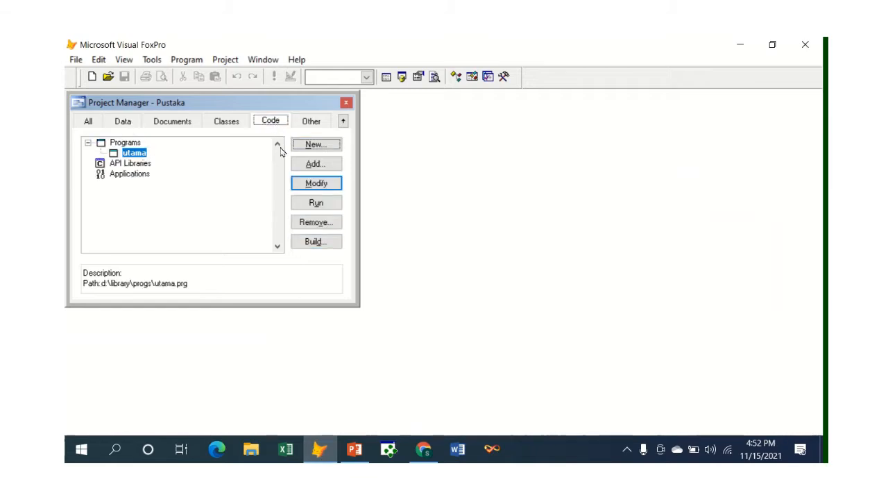
{"action": "left_click", "coordinate": [300, 204]}
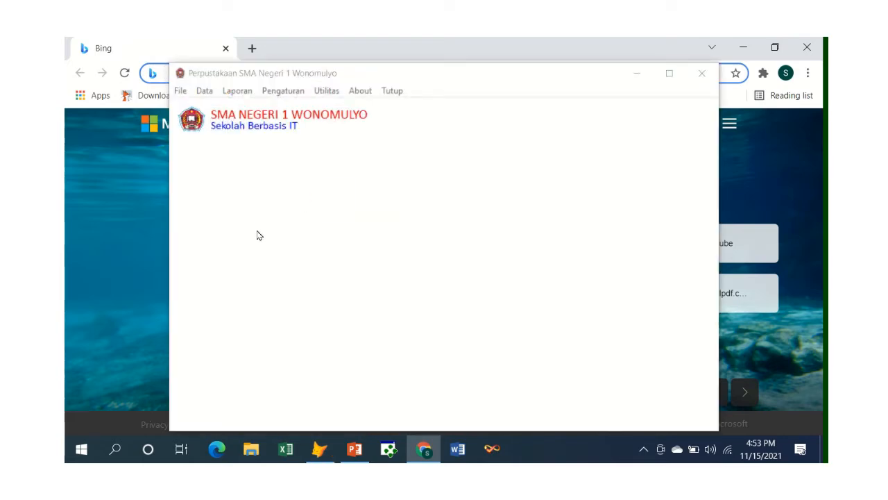
Step: Minimize the browser behind the running library application, and exit that application
{"action": "left_click", "coordinate": [424, 449]}
{"action": "left_click", "coordinate": [424, 450]}
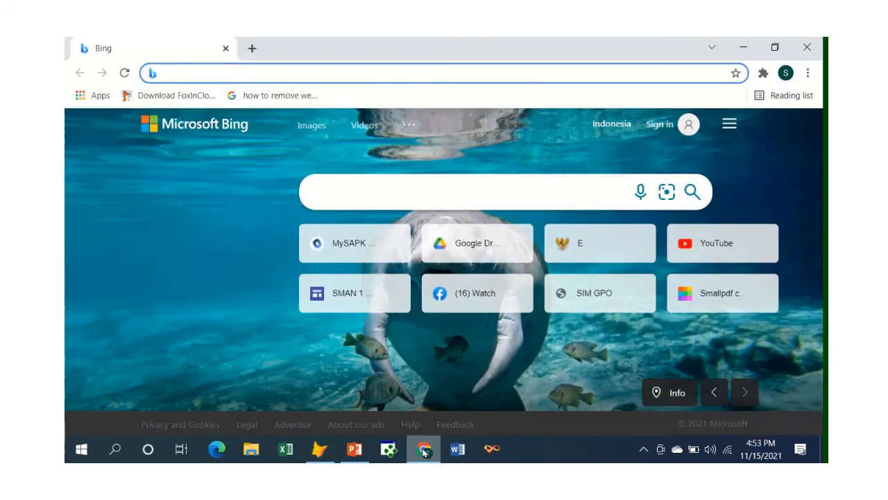
{"action": "left_click", "coordinate": [424, 450]}
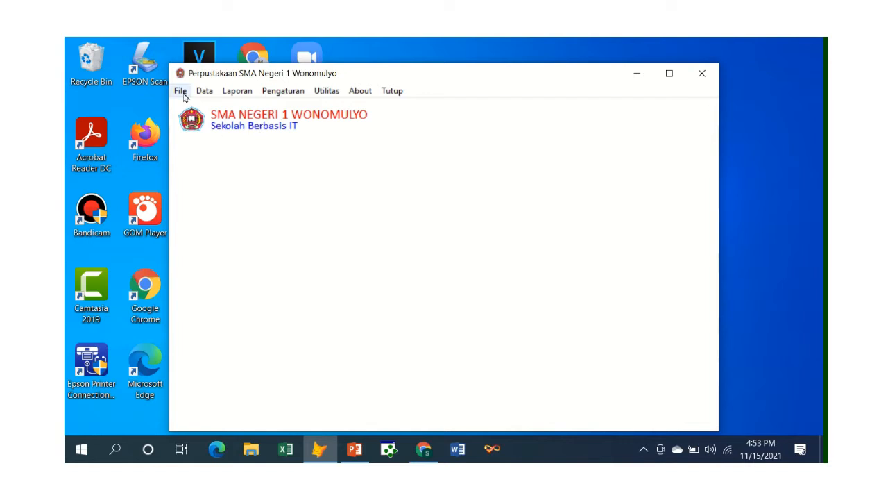
{"action": "left_click", "coordinate": [392, 91]}
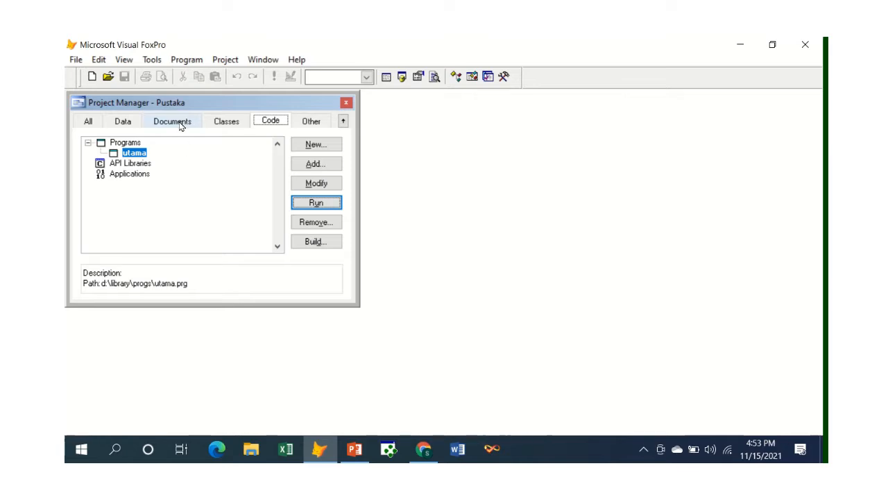
Step: Open the project's pinjam form for modification, test-run it, and close both the running form and its designer
{"action": "left_click", "coordinate": [180, 124]}
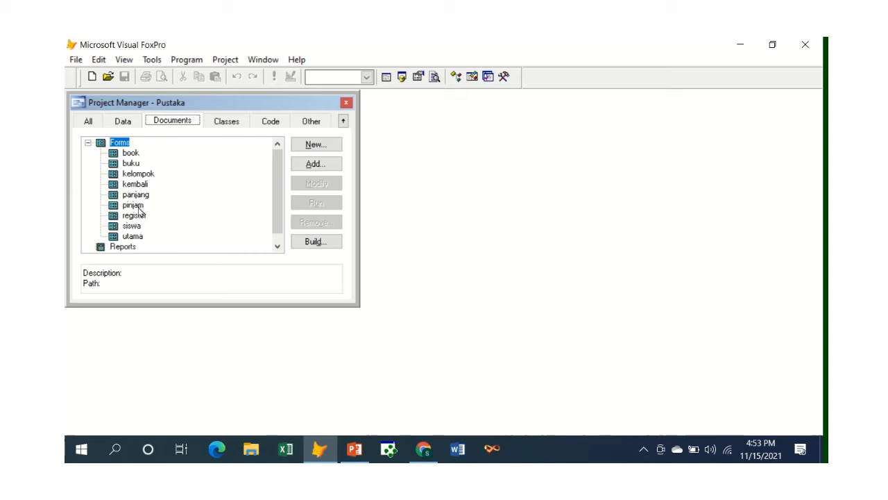
{"action": "left_click", "coordinate": [139, 206]}
{"action": "left_click", "coordinate": [317, 183]}
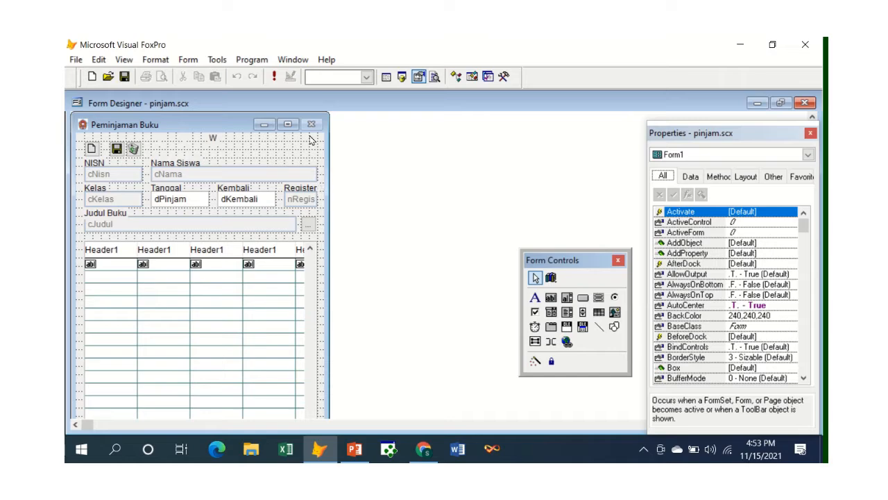
{"action": "left_click", "coordinate": [274, 76]}
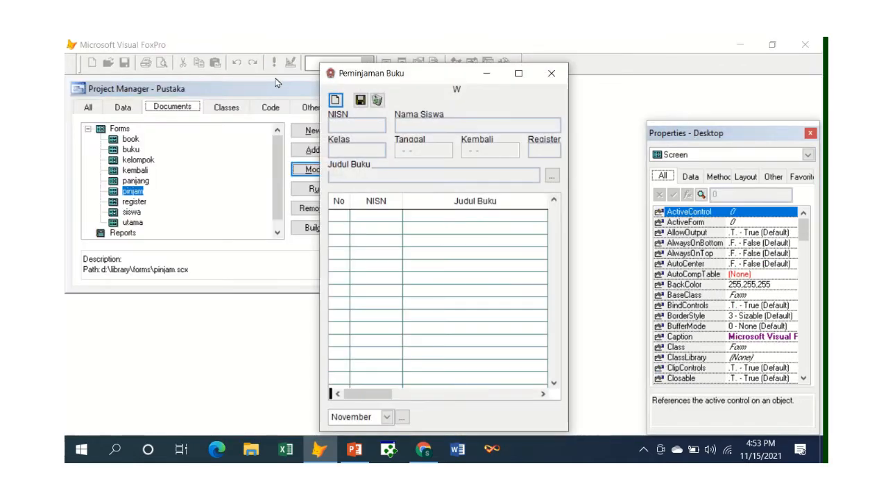
{"action": "left_click", "coordinate": [551, 73]}
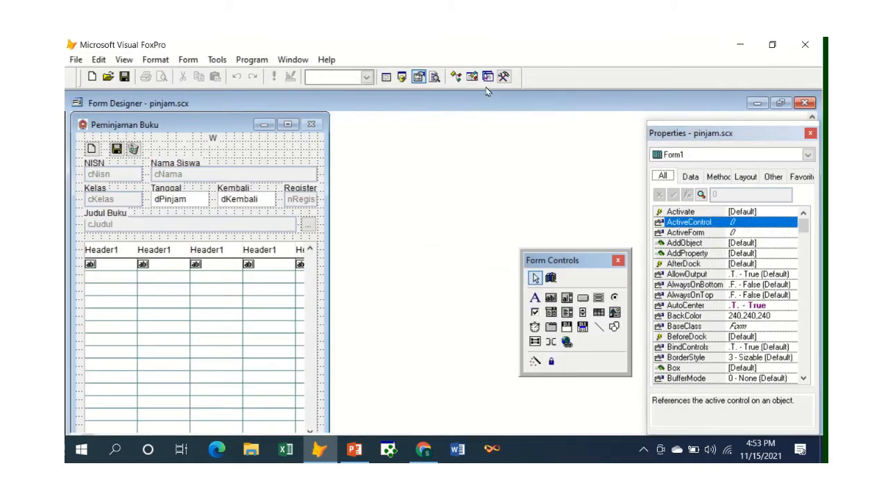
{"action": "left_click", "coordinate": [804, 103]}
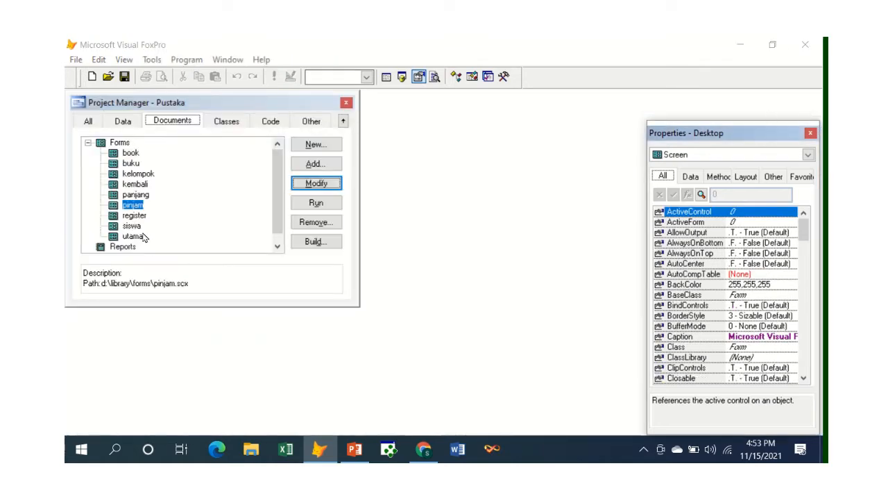
Step: Open the kembali form for modification and test-run it with Bulan set to Seluruhnya
{"action": "left_click", "coordinate": [136, 185]}
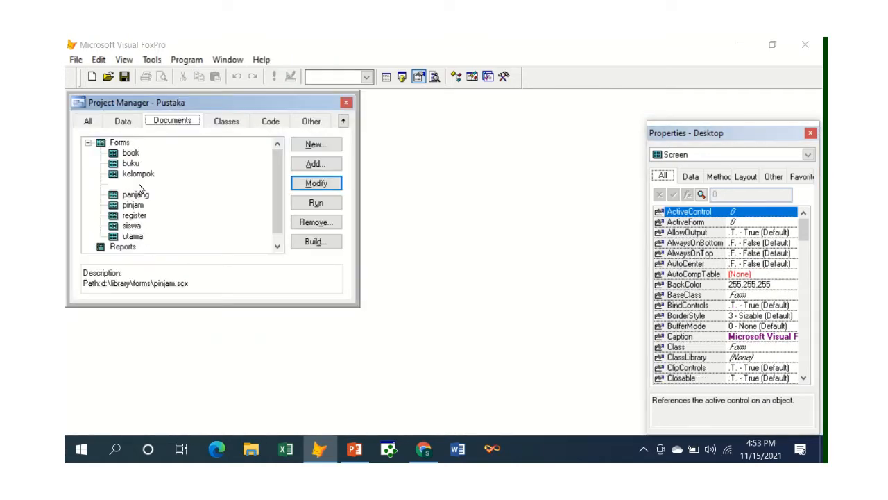
{"action": "left_click", "coordinate": [308, 184]}
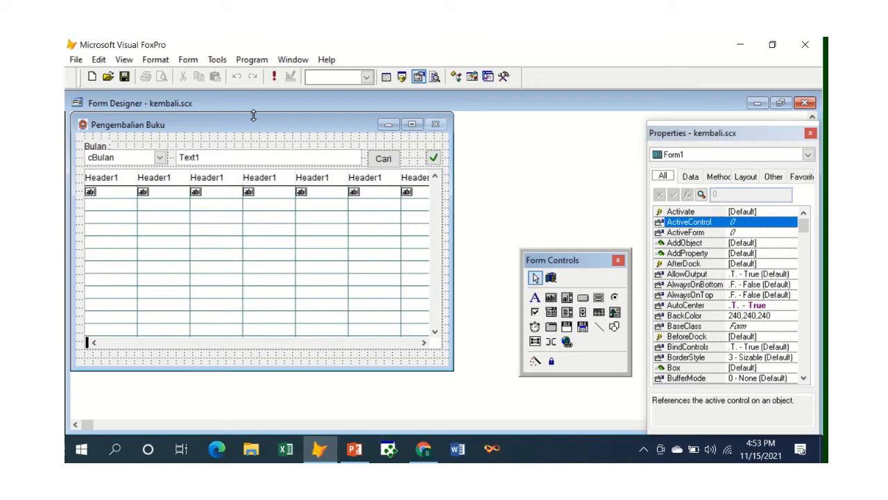
{"action": "left_click", "coordinate": [274, 76]}
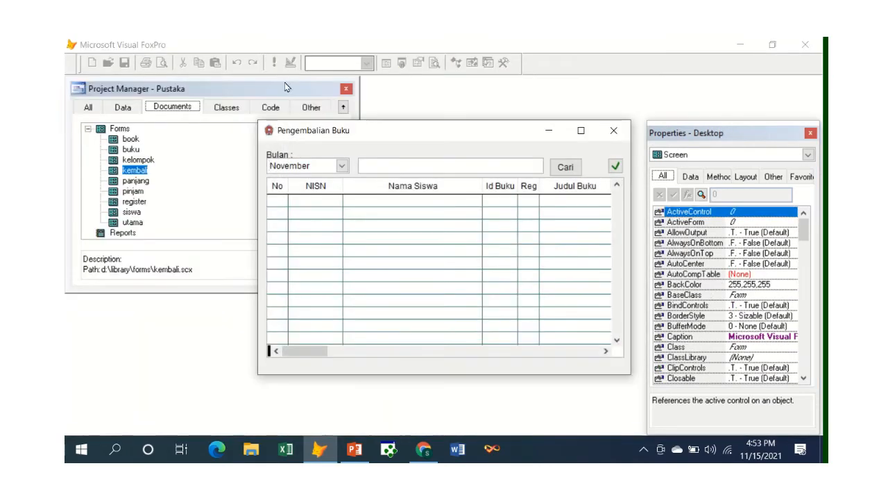
{"action": "left_click", "coordinate": [341, 165]}
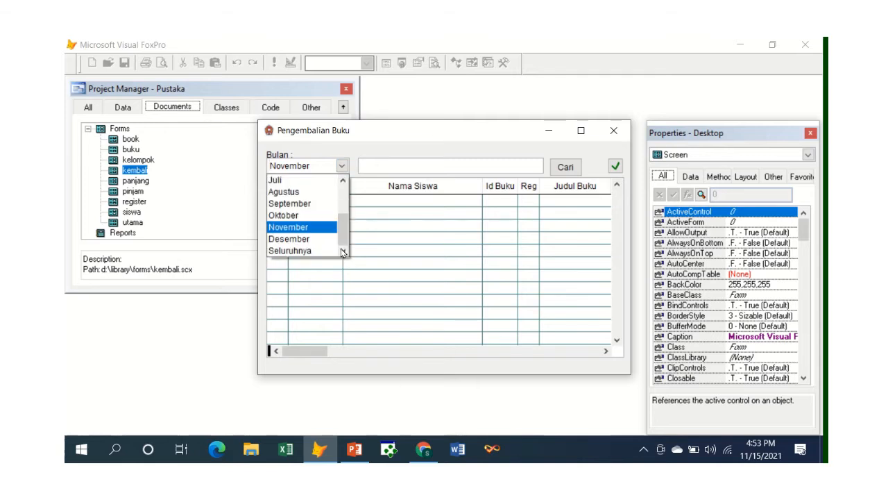
{"action": "left_click", "coordinate": [318, 251]}
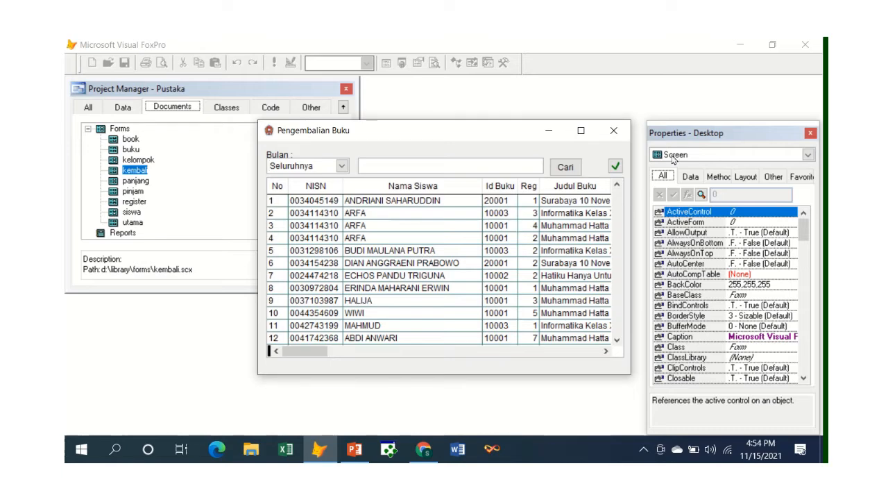
{"action": "left_click", "coordinate": [615, 133]}
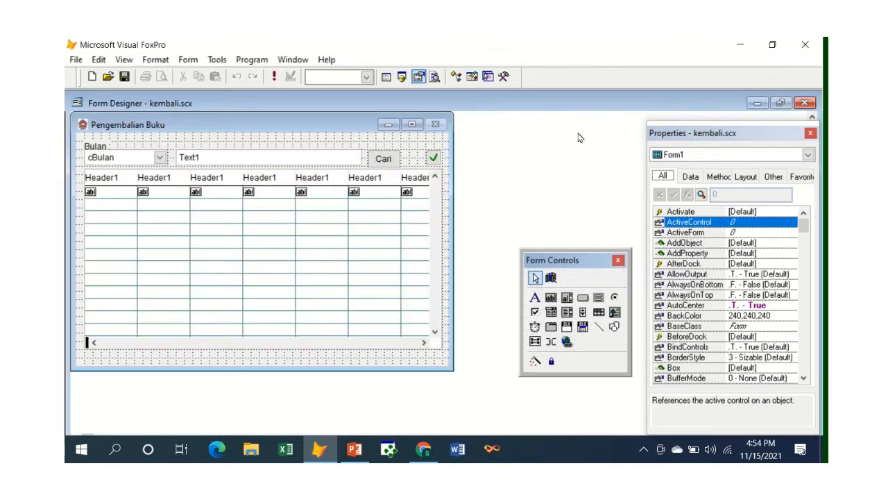
Step: Select the cPinjam cursor and browse it with commands, closing the browse and Command windows when finished
{"action": "left_click", "coordinate": [386, 77]}
{"action": "type", "text": "SELECT"}
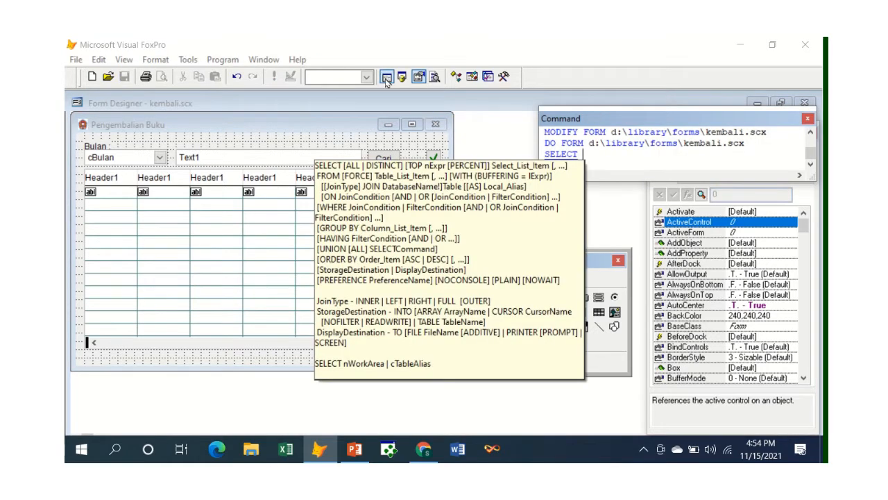
{"action": "type", "text": " cPinjam"}
{"action": "key", "text": "Return"}
{"action": "type", "text": "brow"}
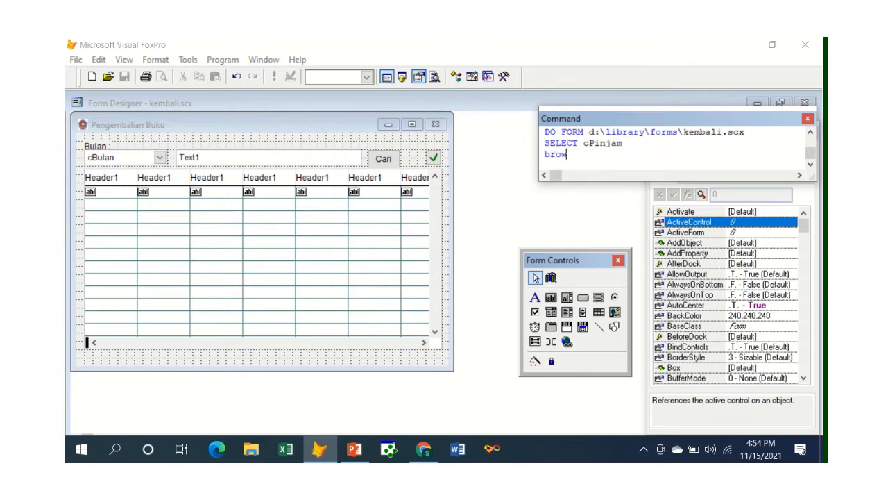
{"action": "key", "text": "Return"}
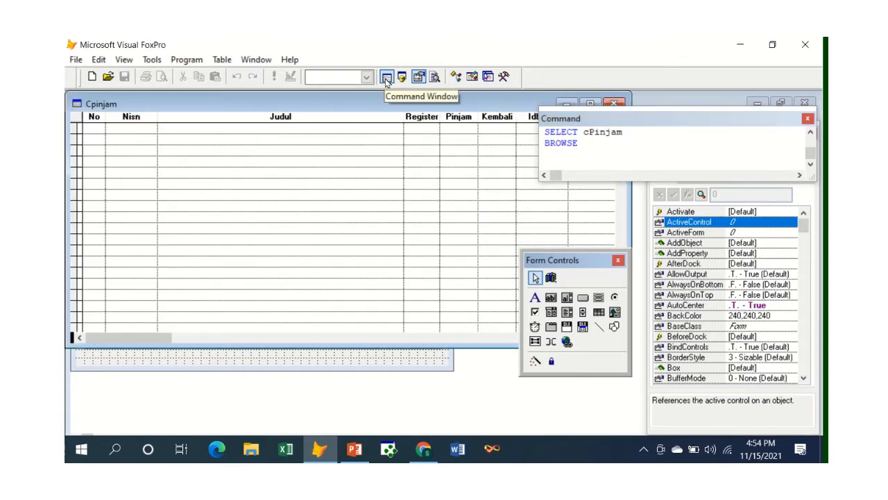
{"action": "key", "text": "Escape"}
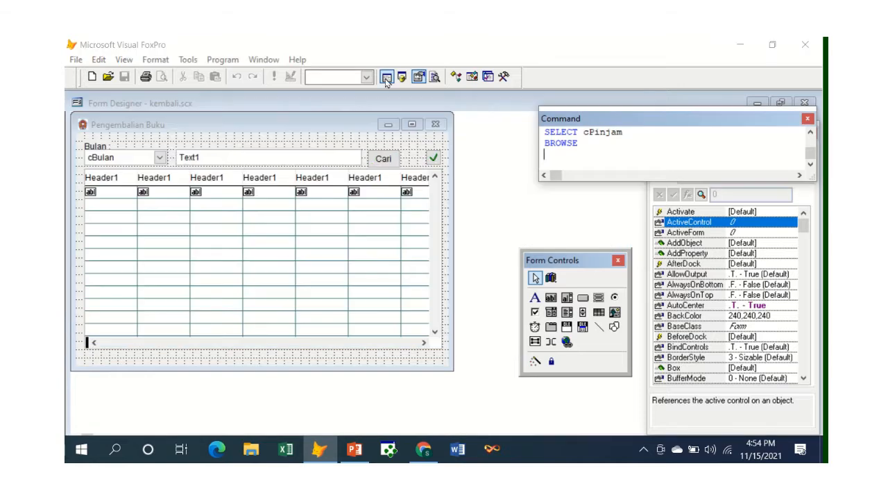
{"action": "left_click", "coordinate": [332, 138]}
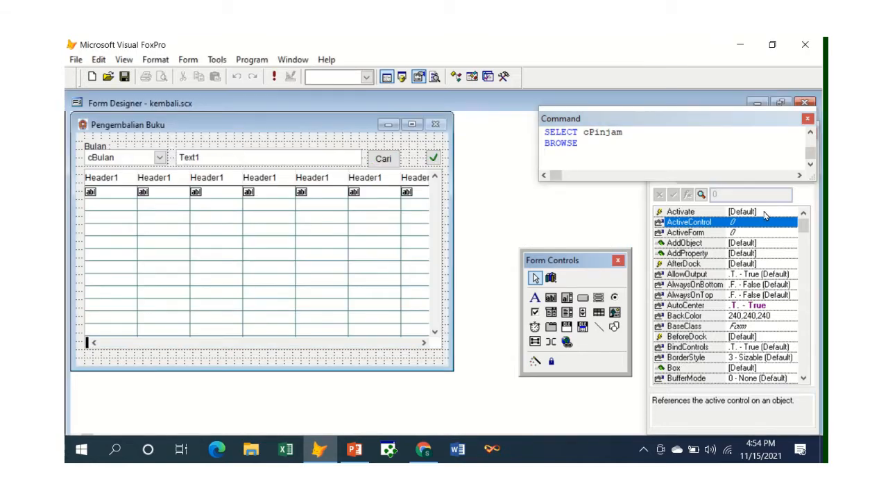
{"action": "left_click", "coordinate": [807, 119]}
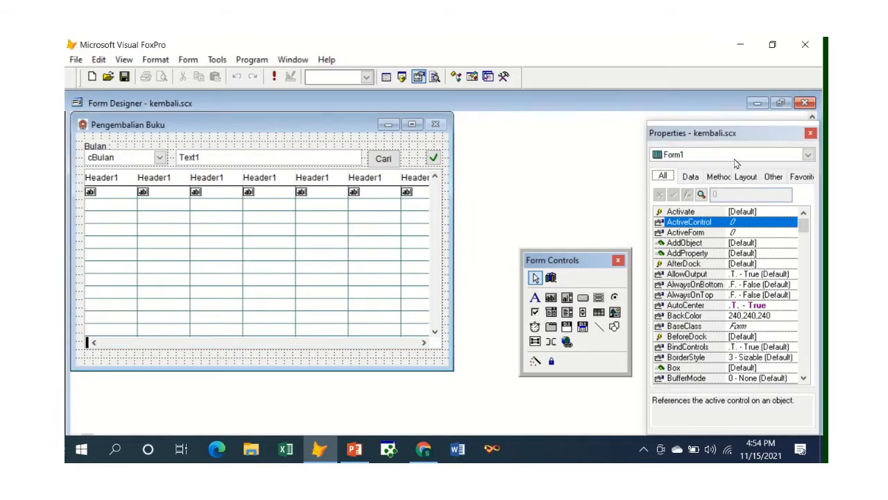
Step: Inspect the code of the kembali form's Init method and close its code window
{"action": "left_click", "coordinate": [718, 176]}
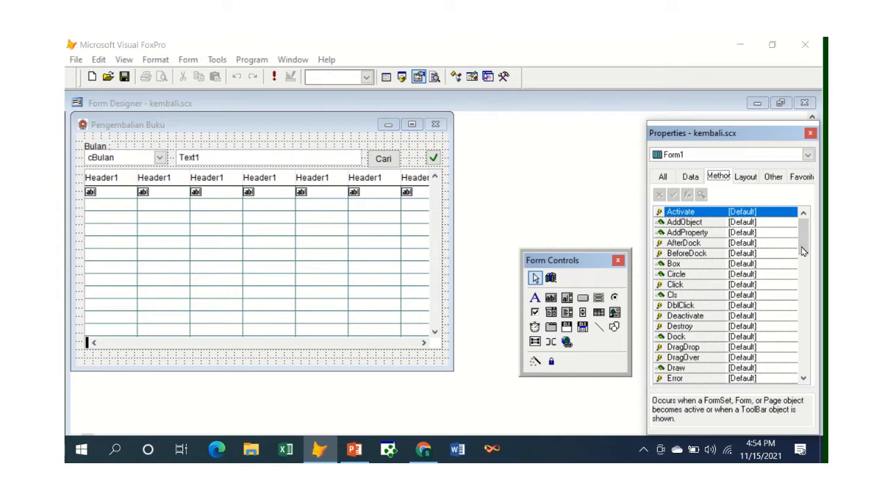
{"action": "left_click_drag", "start_coordinate": [802, 245], "coordinate": [803, 280]}
{"action": "double_click", "coordinate": [771, 254]}
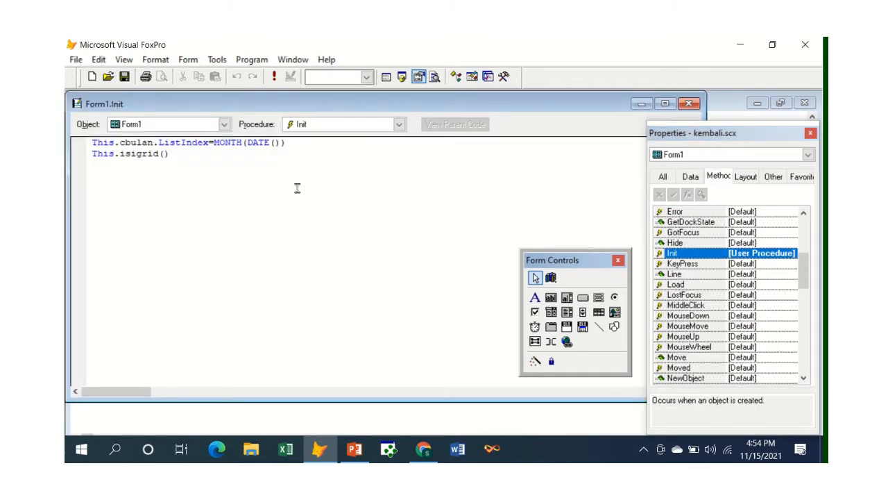
{"action": "key", "text": "Escape"}
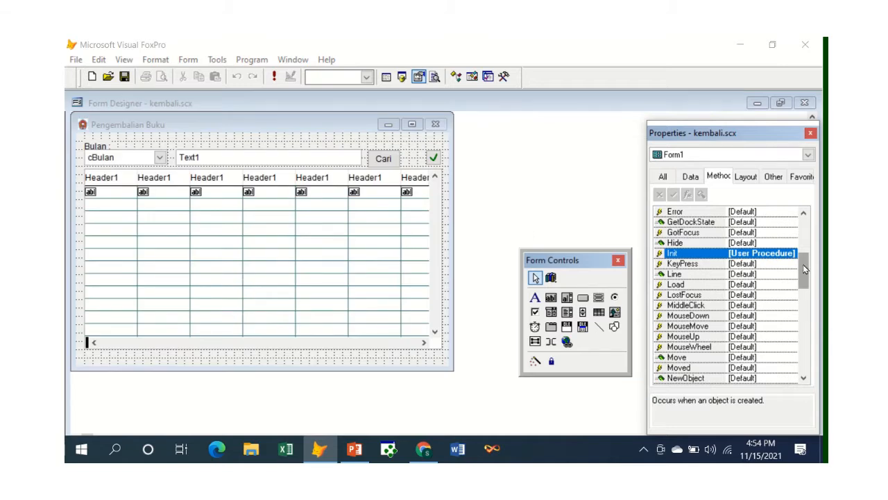
Step: Inspect the code of the kembali form's isigrid method and close its code window
{"action": "left_click_drag", "start_coordinate": [805, 269], "coordinate": [801, 392]}
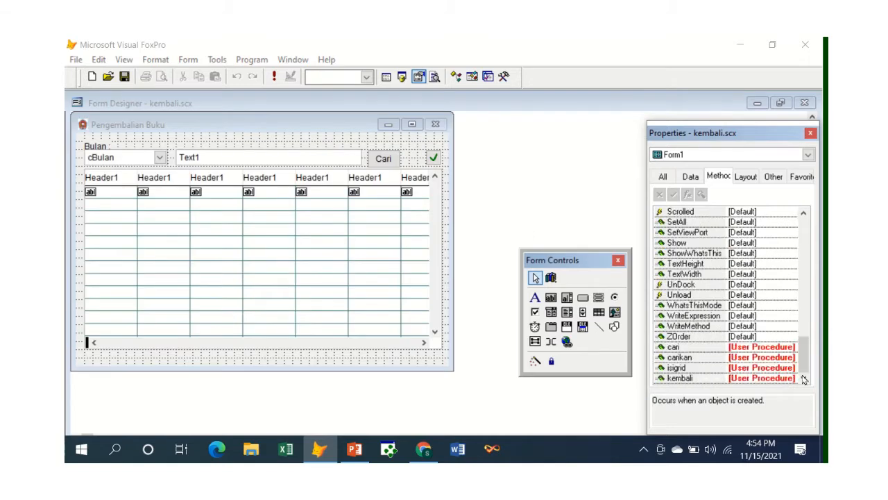
{"action": "left_click", "coordinate": [751, 357]}
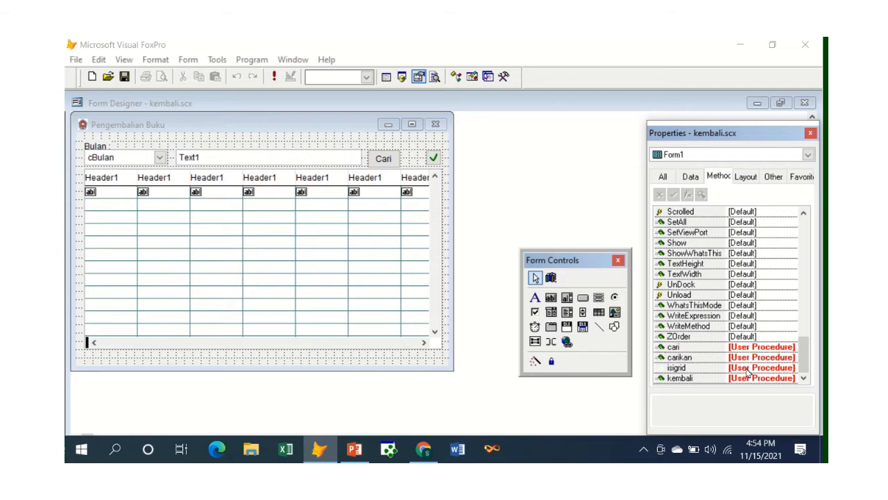
{"action": "double_click", "coordinate": [746, 367]}
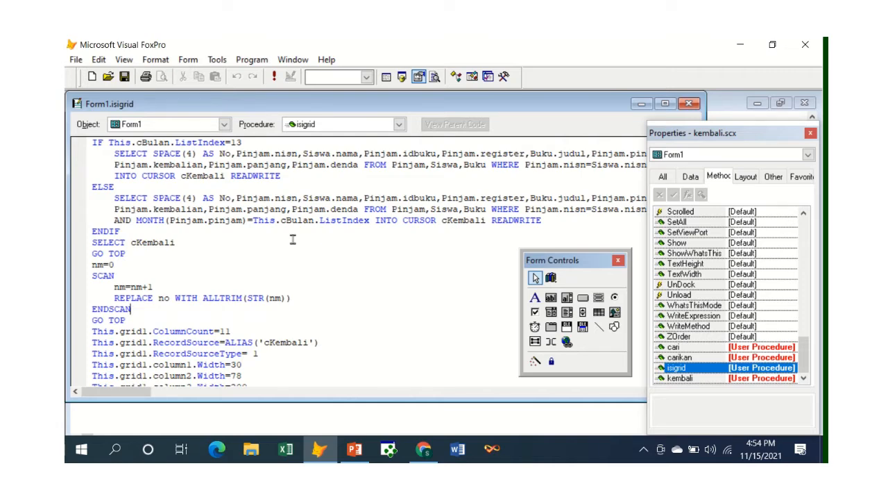
{"action": "key", "text": "ctrl+w"}
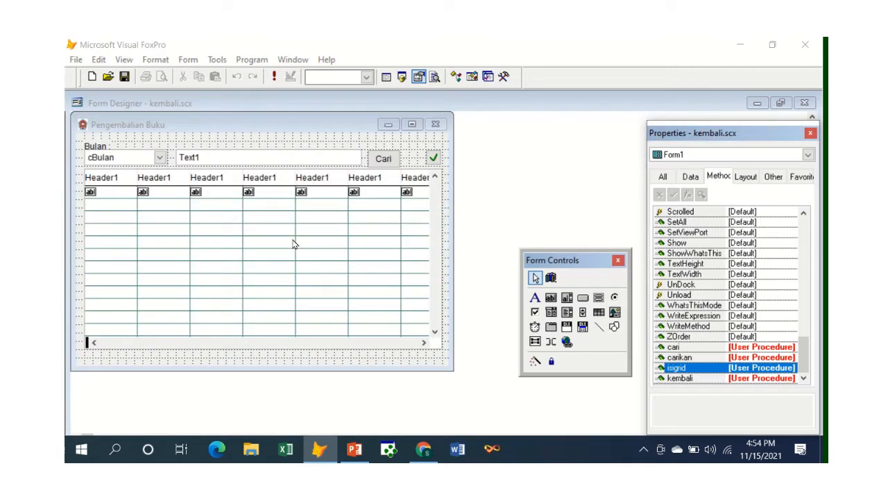
Step: Run SELECT cKembali and BROWSE to view the book-return cursor's records
{"action": "left_click", "coordinate": [391, 80]}
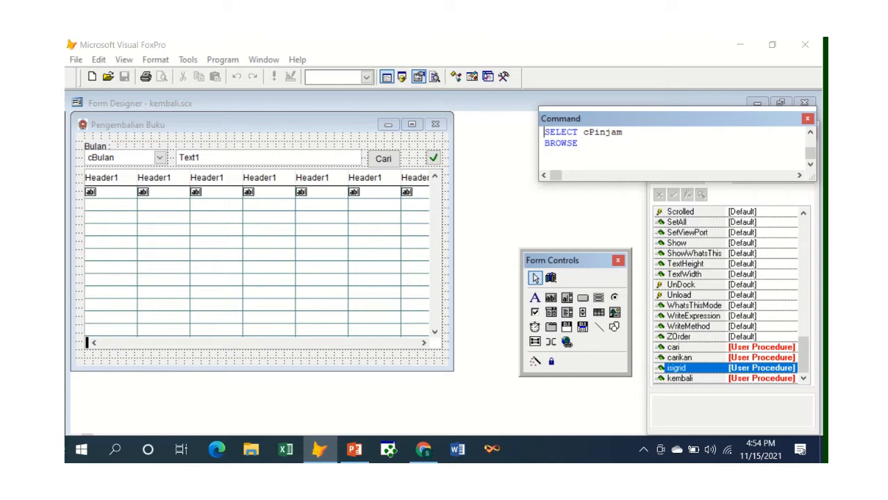
{"action": "left_click_drag", "start_coordinate": [589, 132], "coordinate": [622, 132]}
{"action": "type", "text": "P"}
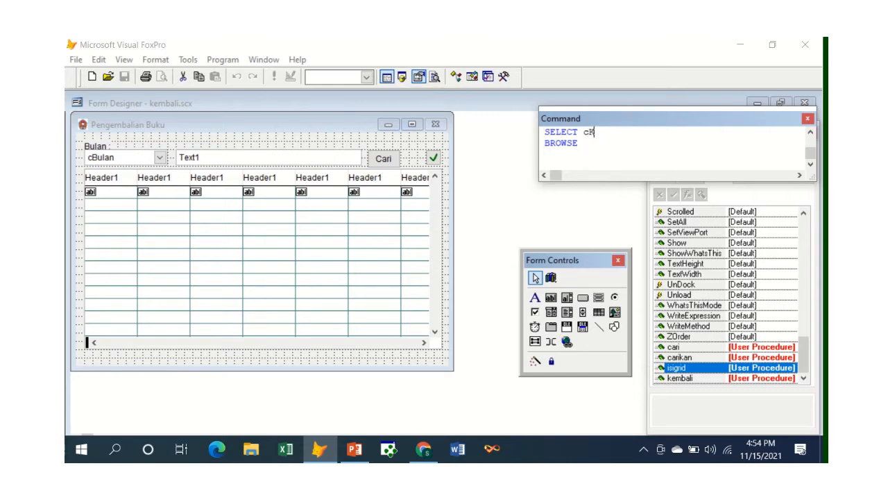
{"action": "type", "text": "engembali"}
{"action": "key", "text": "Return"}
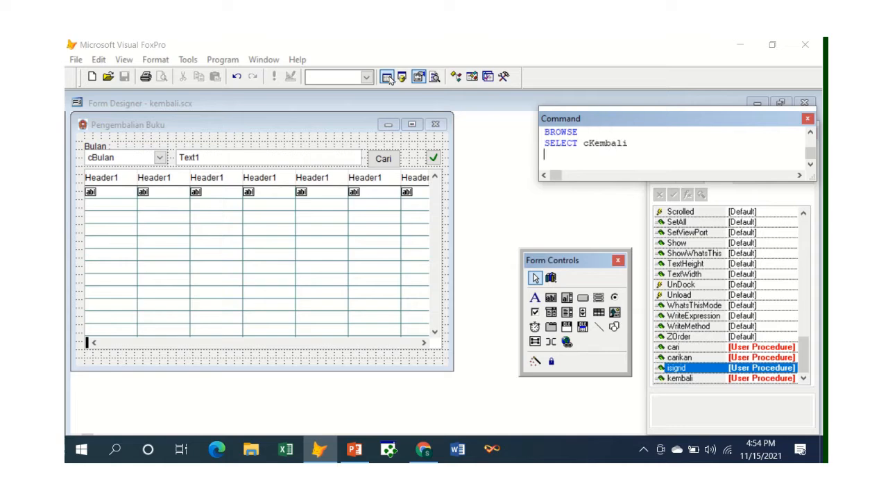
{"action": "key", "text": "Up"}
{"action": "key", "text": "Up"}
{"action": "key", "text": "Return"}
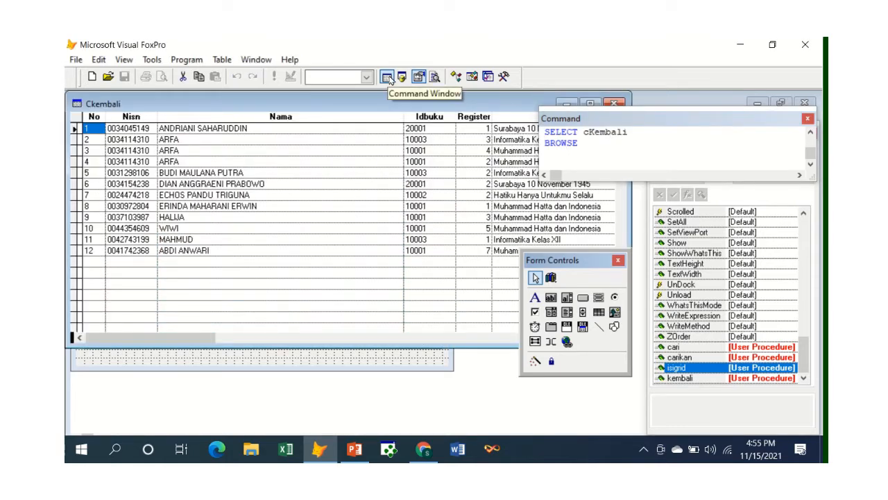
Step: Look across the cKembali cursor's fields up to the last column and close its browse window
{"action": "key", "text": "Tab"}
{"action": "key", "text": "Tab"}
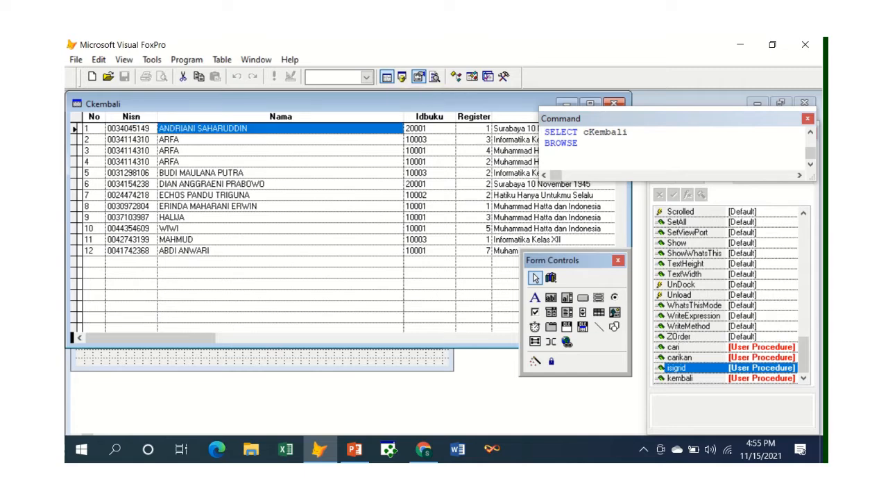
{"action": "key", "text": "shift+Tab"}
{"action": "key", "text": "shift+Tab"}
{"action": "key", "text": "End"}
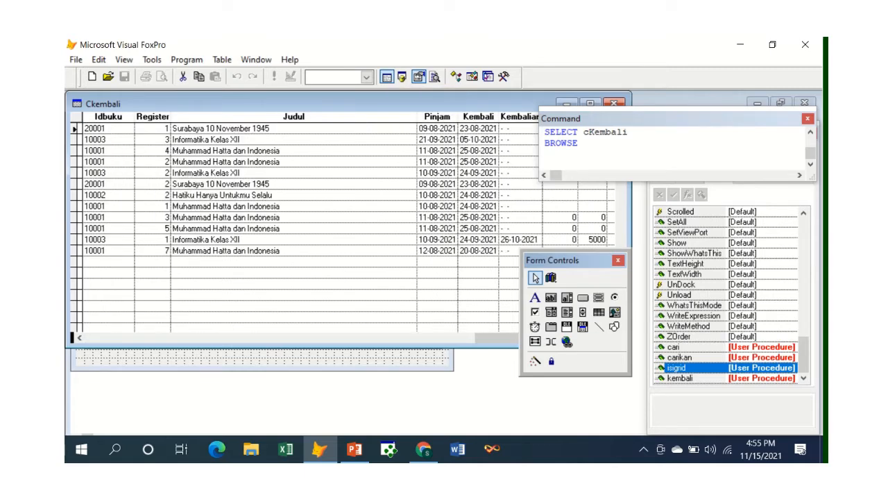
{"action": "key", "text": "Escape"}
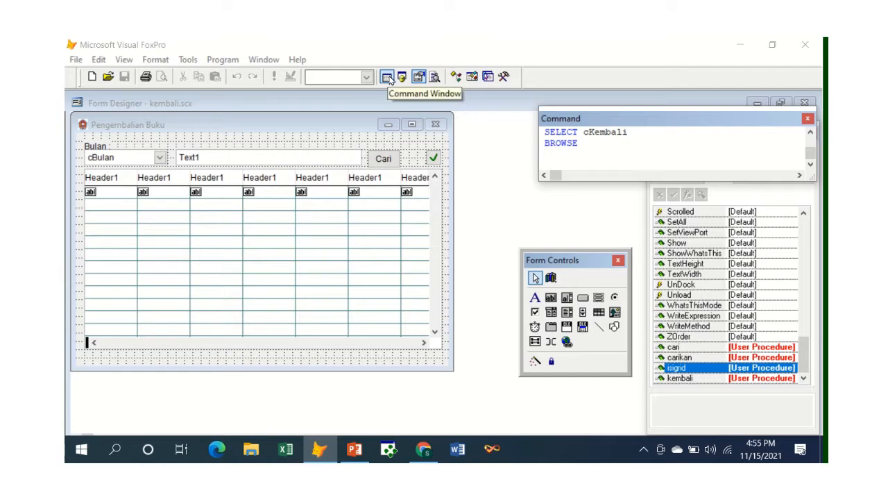
Step: Close the kembali form's designer and return to the Pustaka project
{"action": "right_click", "coordinate": [389, 77]}
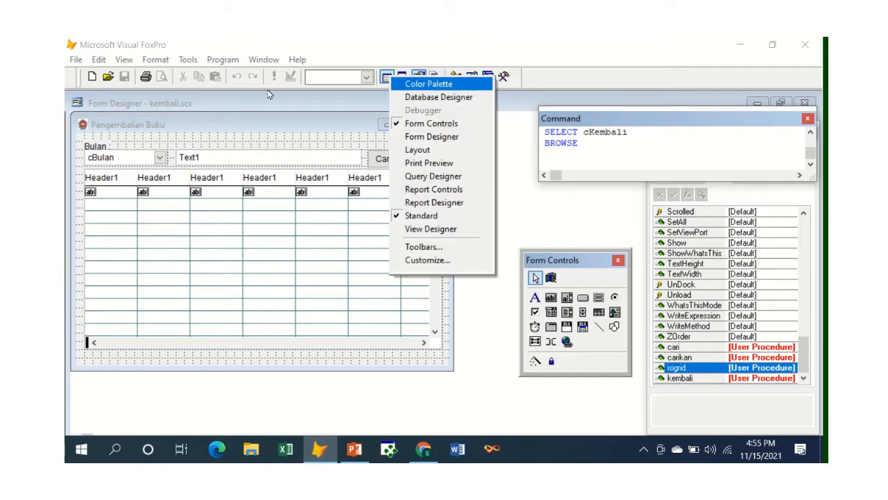
{"action": "left_click", "coordinate": [276, 147]}
{"action": "key", "text": "ctrl+w"}
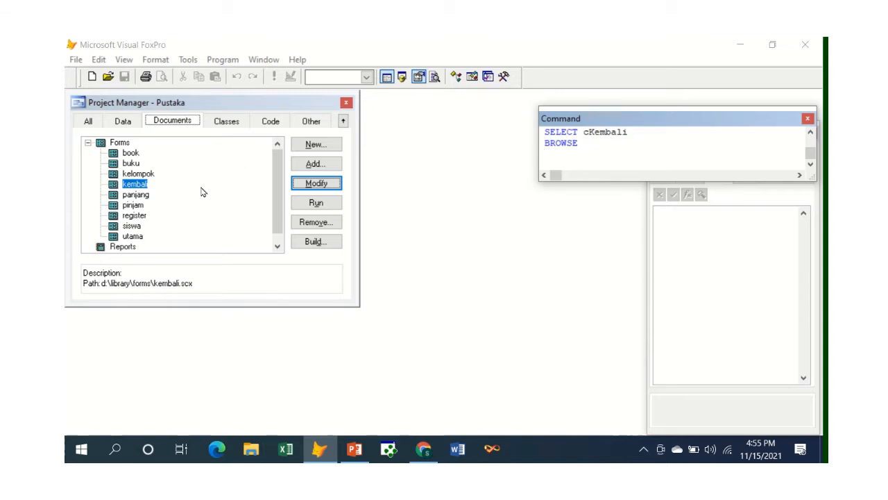
Step: Look over the Pustaka project's categories: classes, all items, data, documents, code and other files
{"action": "left_click", "coordinate": [225, 121]}
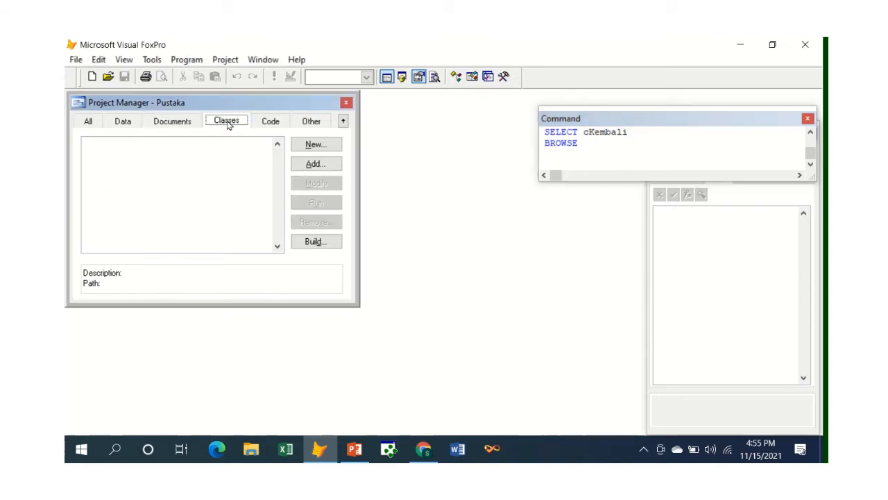
{"action": "left_click", "coordinate": [86, 120]}
{"action": "left_click", "coordinate": [121, 121]}
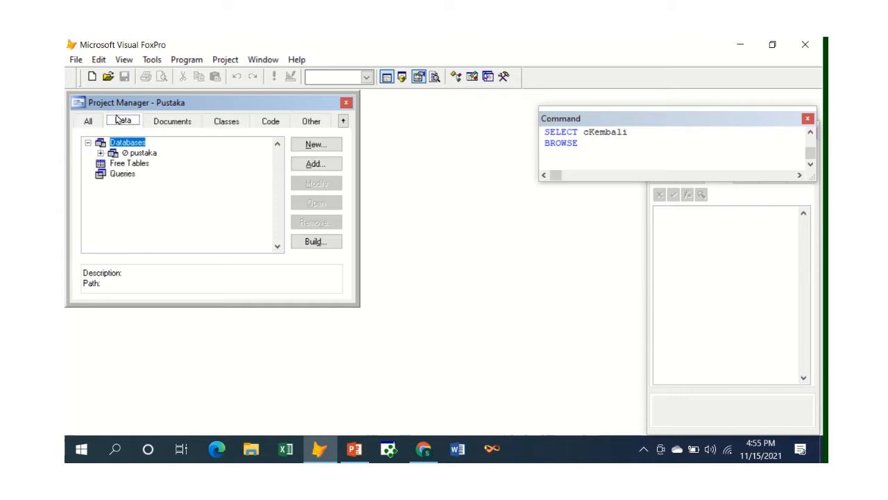
{"action": "left_click", "coordinate": [171, 121]}
{"action": "left_click", "coordinate": [226, 121]}
{"action": "left_click", "coordinate": [270, 122]}
{"action": "left_click", "coordinate": [316, 122]}
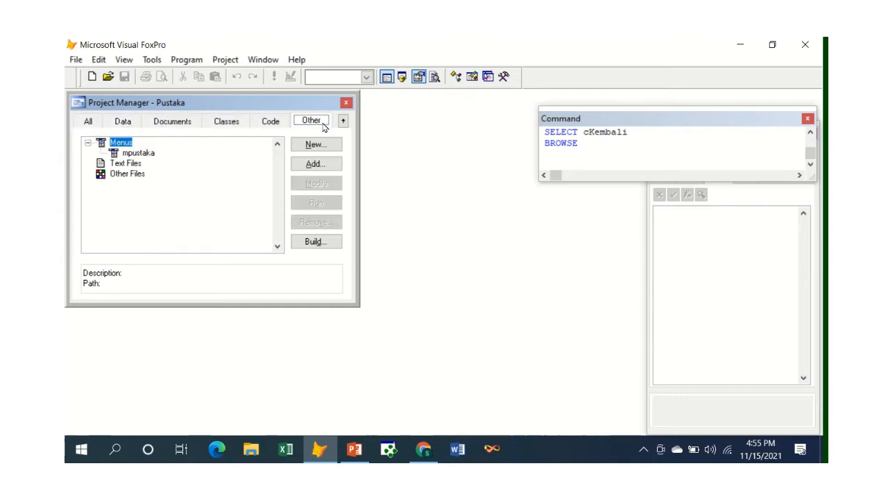
Step: Create a blank report under the Pustaka project's Reports and maximize its designer window
{"action": "left_click", "coordinate": [161, 124]}
{"action": "left_click", "coordinate": [89, 144]}
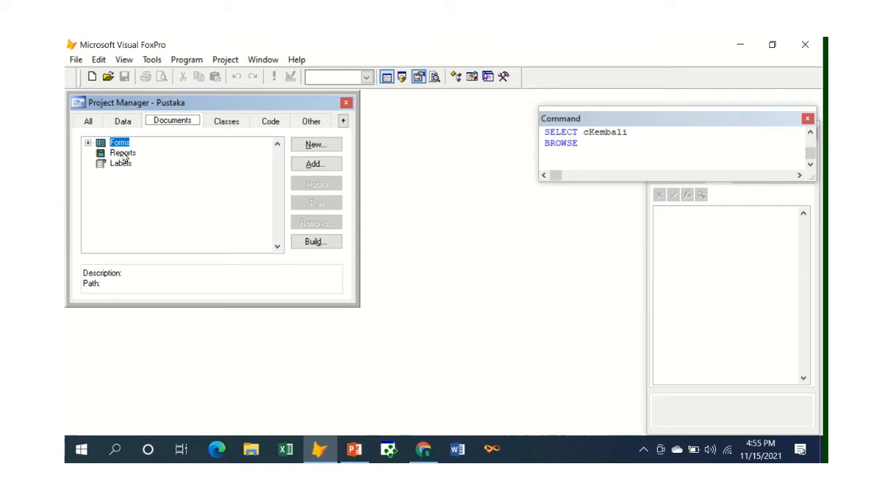
{"action": "left_click", "coordinate": [123, 153]}
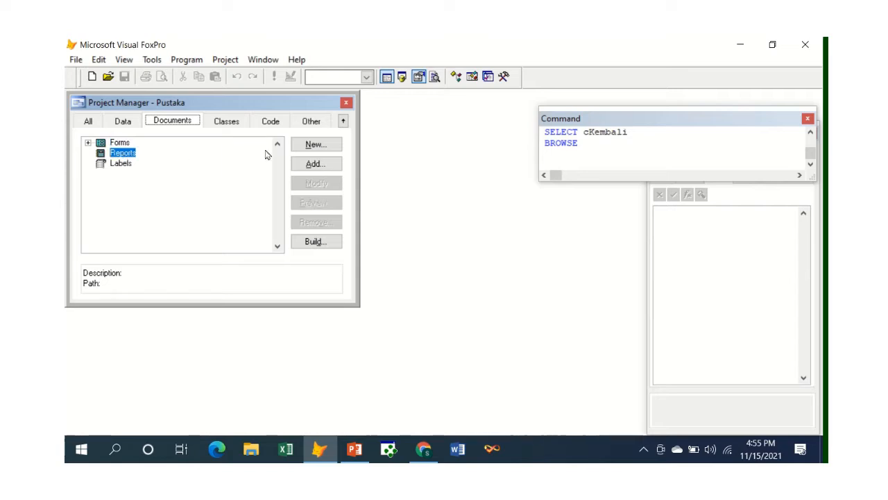
{"action": "left_click", "coordinate": [324, 146]}
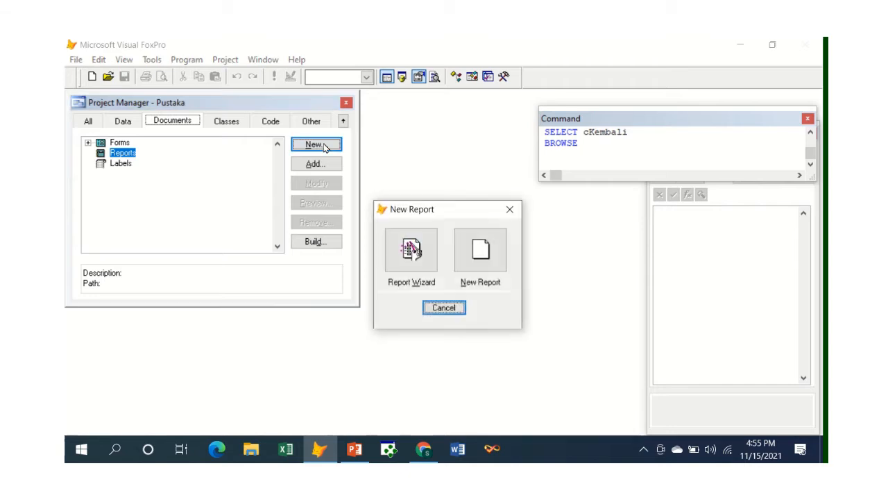
{"action": "left_click", "coordinate": [481, 249]}
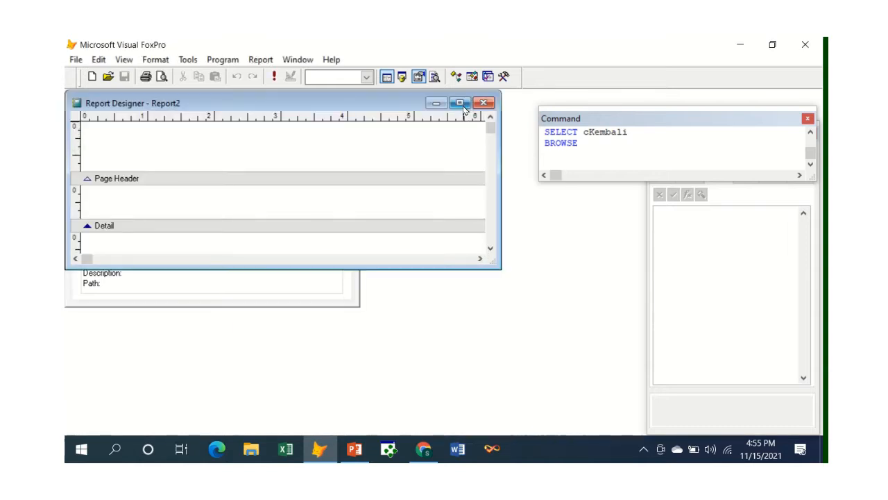
{"action": "left_click", "coordinate": [460, 103]}
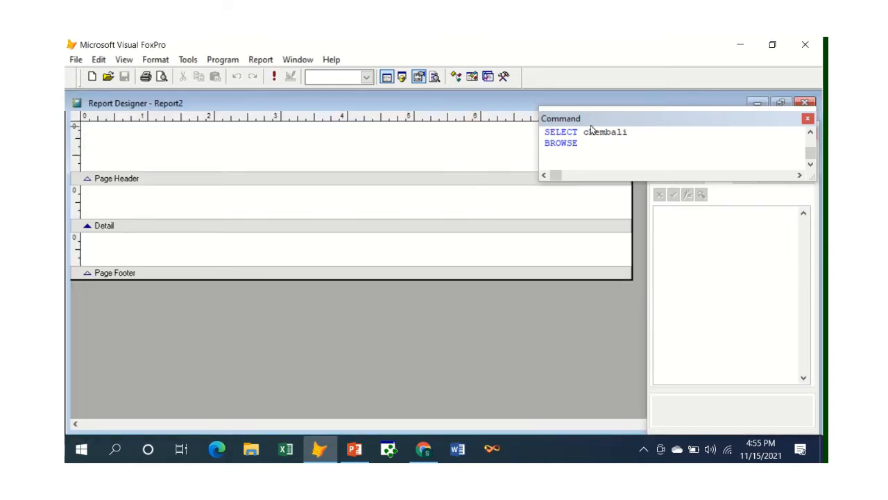
{"action": "left_click_drag", "start_coordinate": [549, 133], "coordinate": [638, 134]}
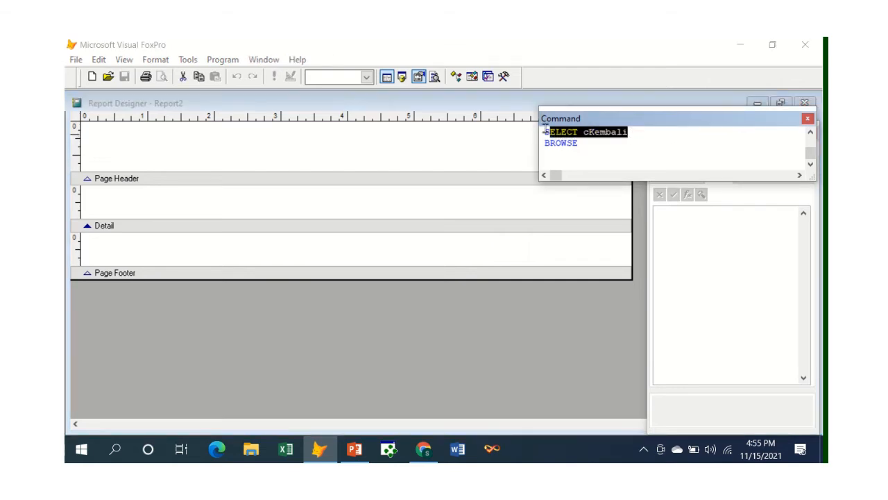
{"action": "left_click_drag", "start_coordinate": [544, 132], "coordinate": [603, 127]}
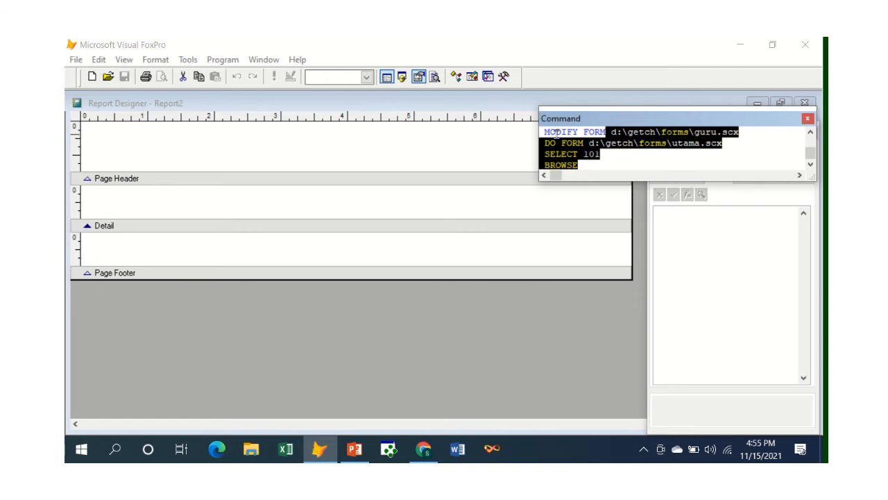
{"action": "left_click", "coordinate": [559, 143]}
{"action": "scroll", "coordinate": [591, 162], "scroll_direction": "up", "scroll_amount": 3}
{"action": "scroll", "coordinate": [611, 165], "scroll_direction": "down", "scroll_amount": 3}
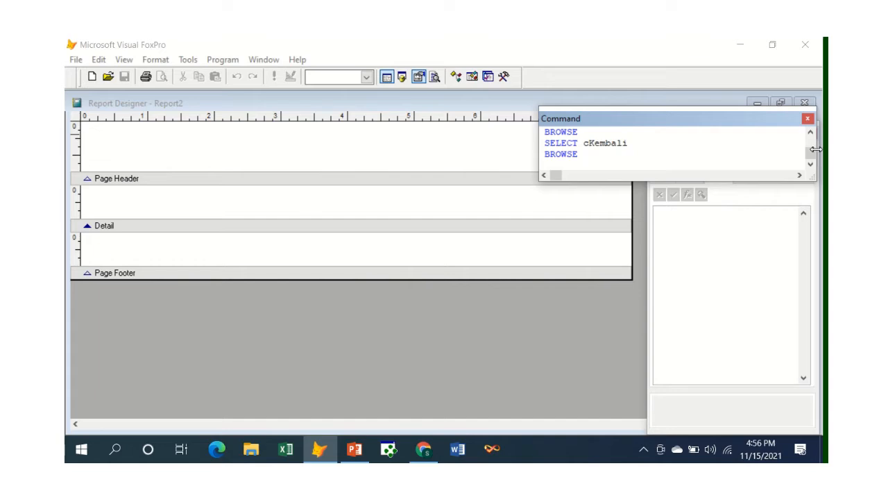
Step: Close the Command and Properties windows and move the Report Controls toolbar next to the report page's edge
{"action": "left_click", "coordinate": [809, 118]}
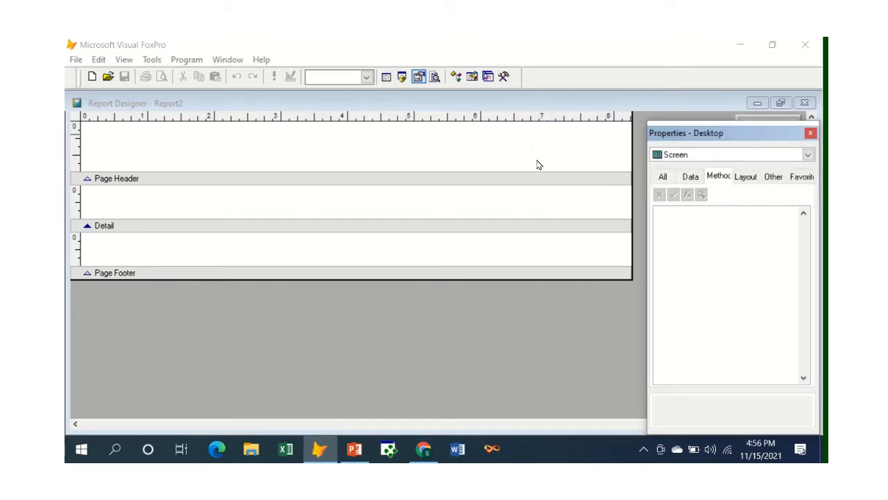
{"action": "left_click", "coordinate": [249, 158]}
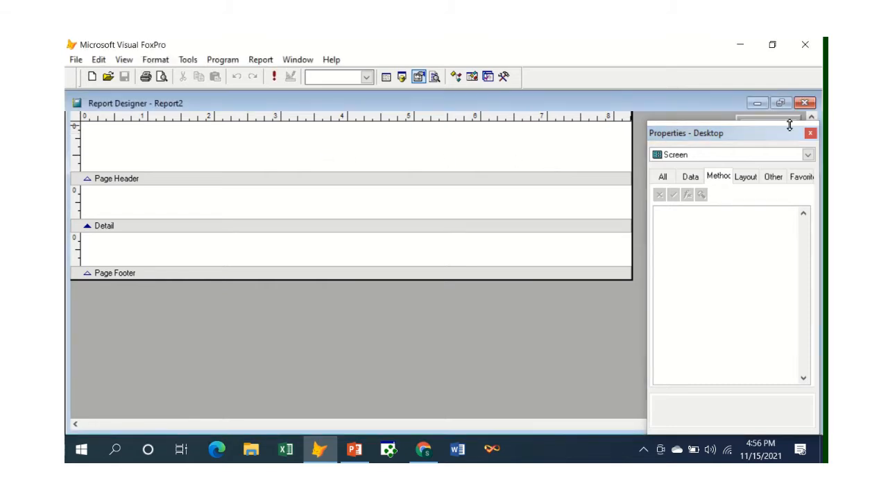
{"action": "left_click", "coordinate": [809, 133]}
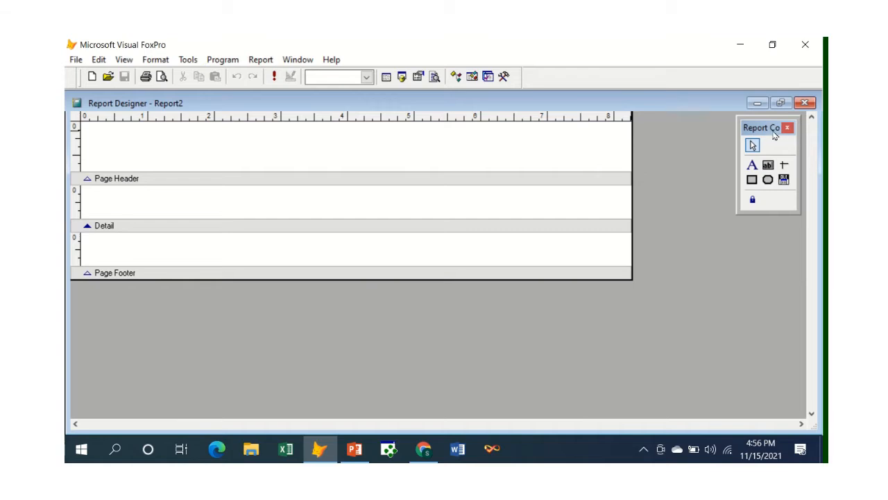
{"action": "left_click_drag", "start_coordinate": [766, 134], "coordinate": [643, 169]}
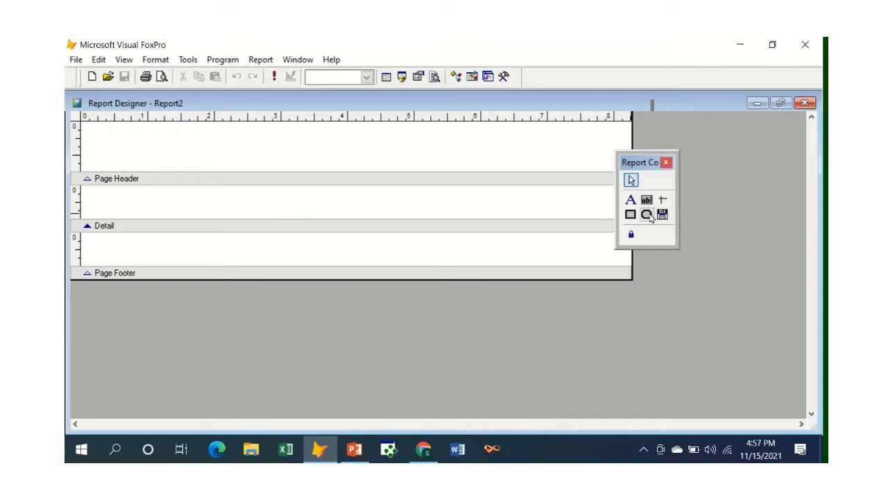
Step: Open the Report Properties dialog for the new report
{"action": "left_click", "coordinate": [663, 215]}
{"action": "left_click", "coordinate": [261, 61]}
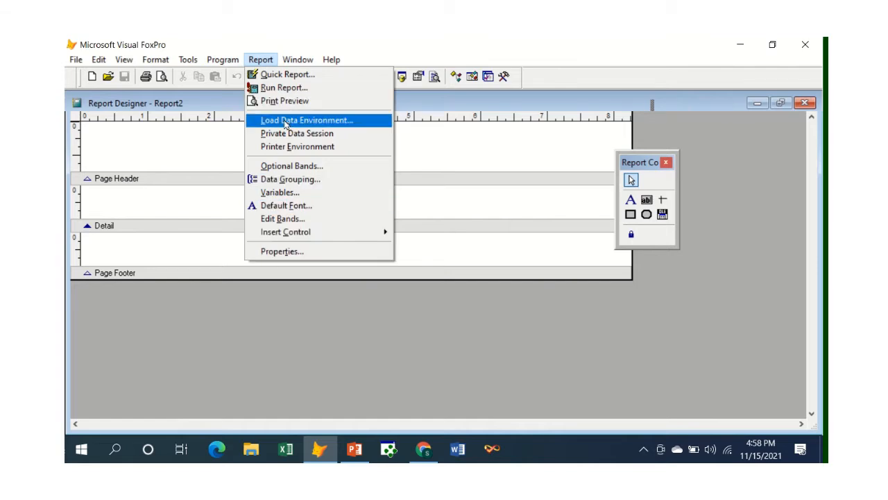
{"action": "left_click", "coordinate": [282, 255]}
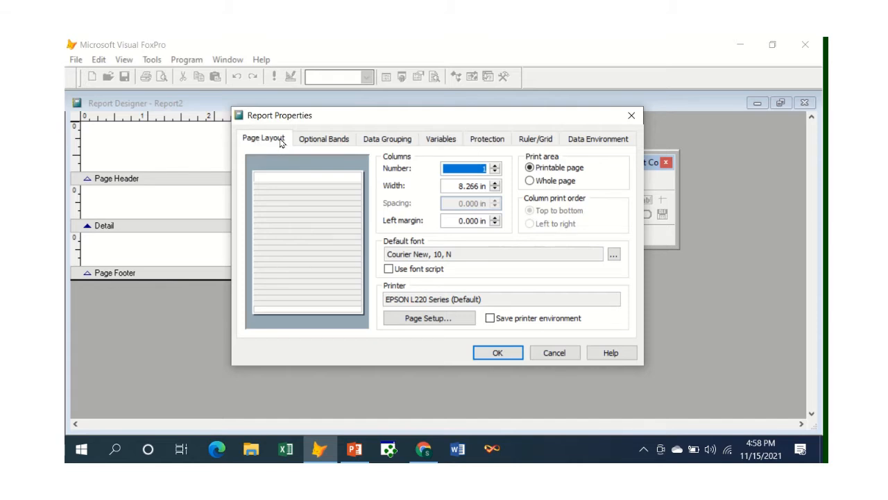
Step: Skim the report's property pages from Optional Bands through Data Environment
{"action": "left_click", "coordinate": [305, 140]}
{"action": "left_click", "coordinate": [392, 140]}
{"action": "left_click", "coordinate": [444, 140]}
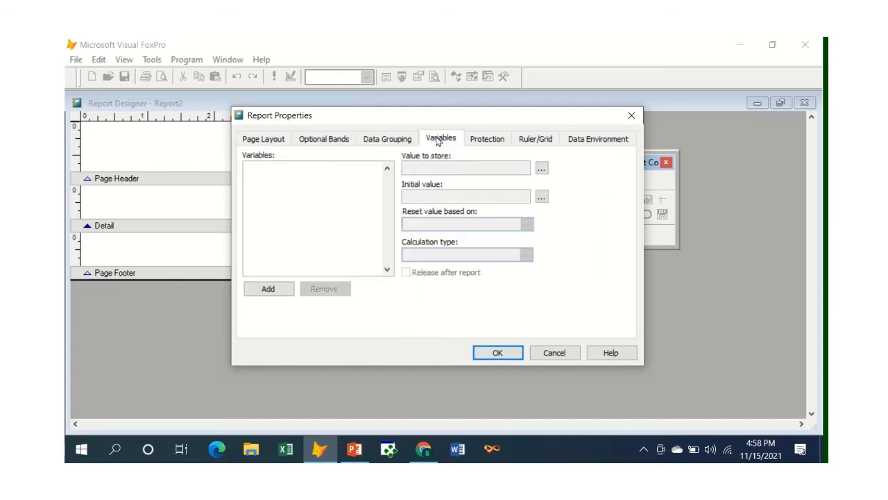
{"action": "left_click", "coordinate": [484, 139]}
{"action": "left_click", "coordinate": [527, 138]}
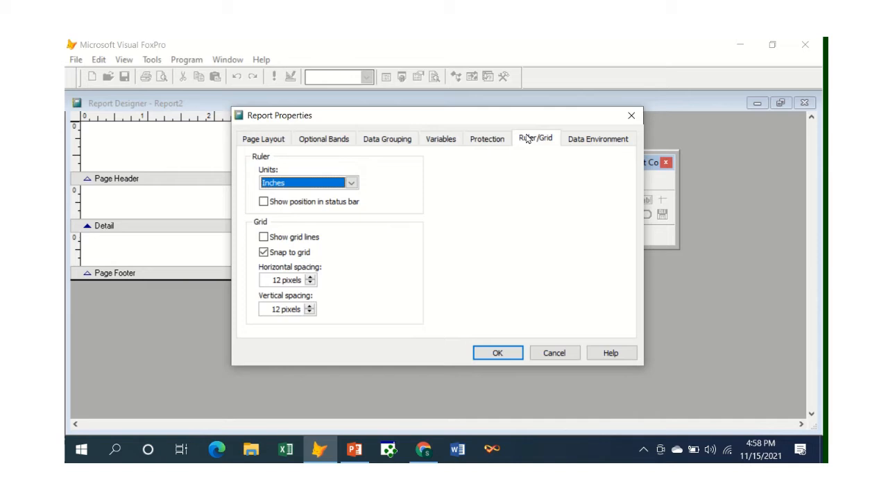
{"action": "left_click", "coordinate": [592, 142]}
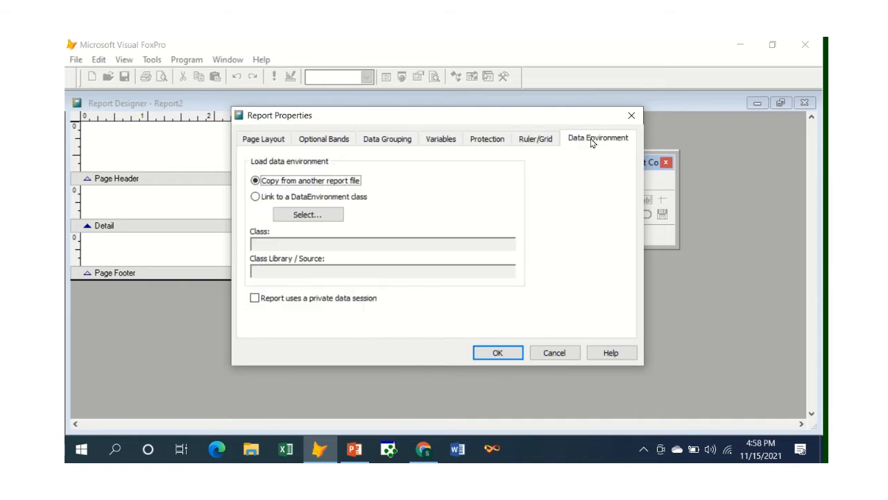
Step: Examine the report's page layout, optional bands, data grouping, variables, protection, ruler/grid and data environment settings in turn
{"action": "left_click", "coordinate": [262, 139]}
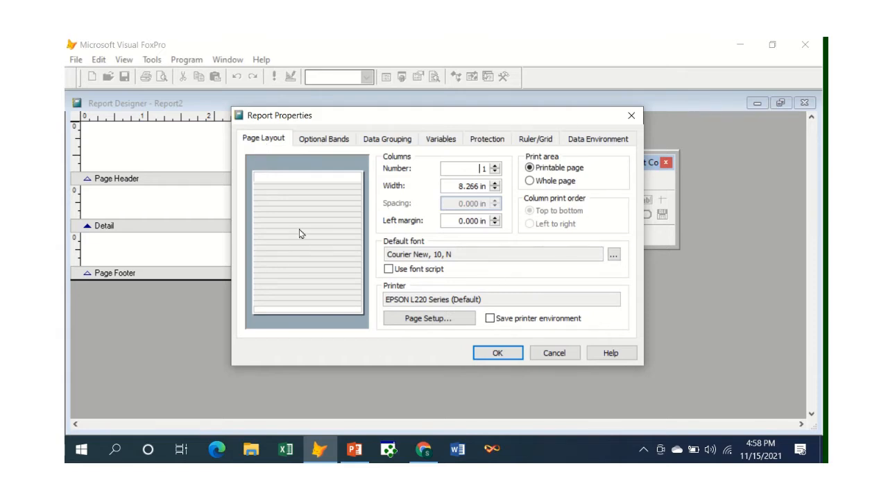
{"action": "left_click", "coordinate": [329, 142]}
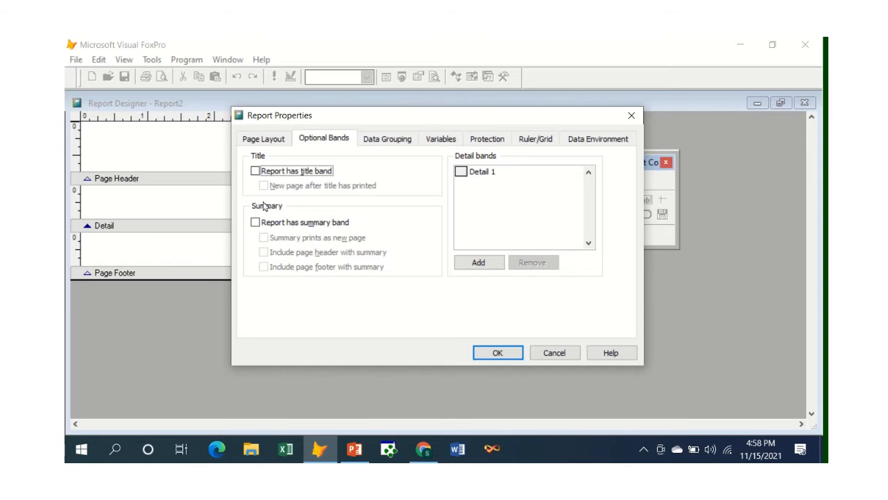
{"action": "left_click", "coordinate": [392, 145]}
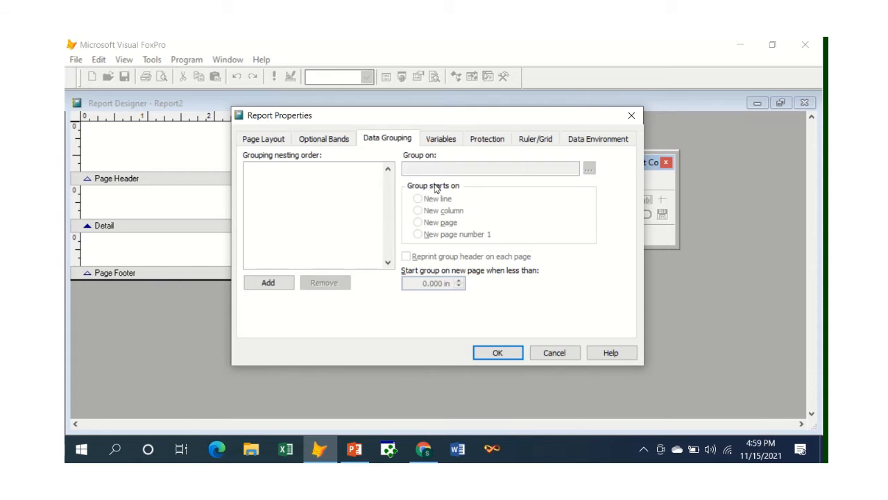
{"action": "left_click", "coordinate": [441, 142]}
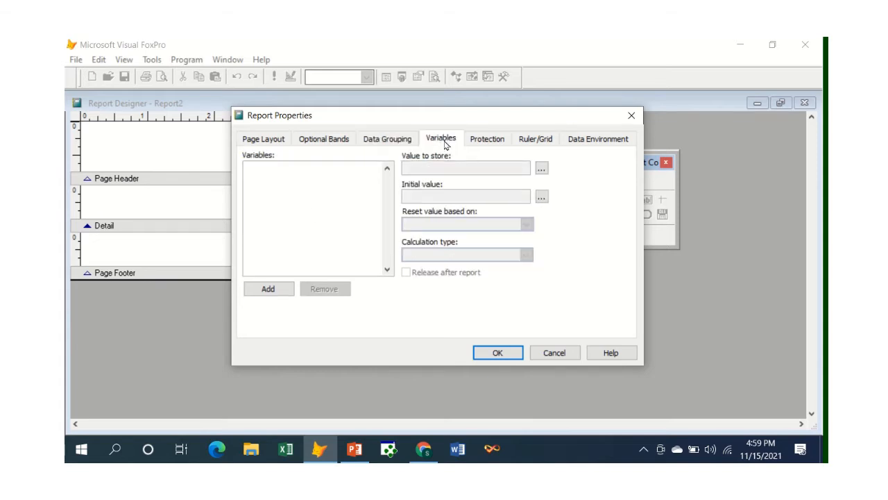
{"action": "left_click", "coordinate": [487, 141]}
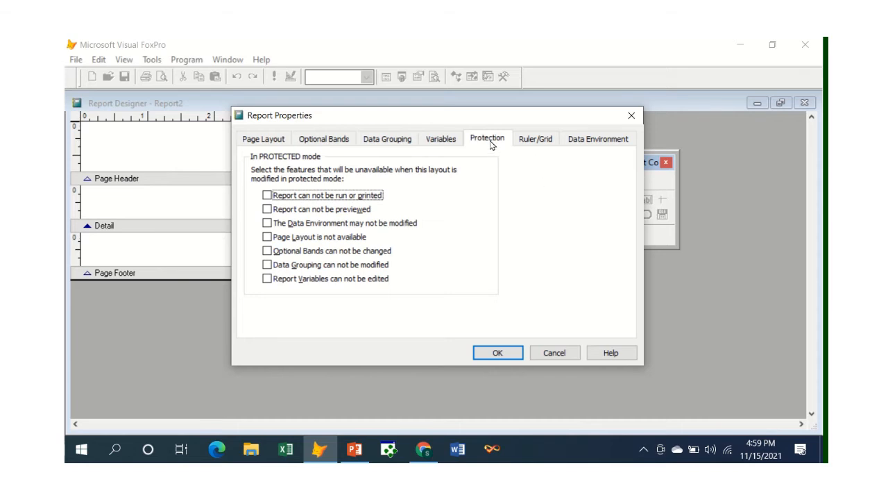
{"action": "left_click", "coordinate": [535, 139]}
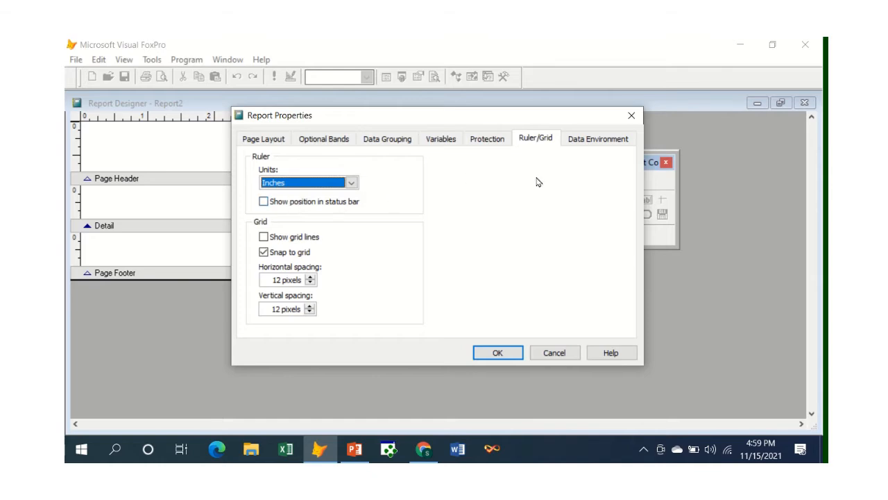
{"action": "left_click", "coordinate": [585, 142]}
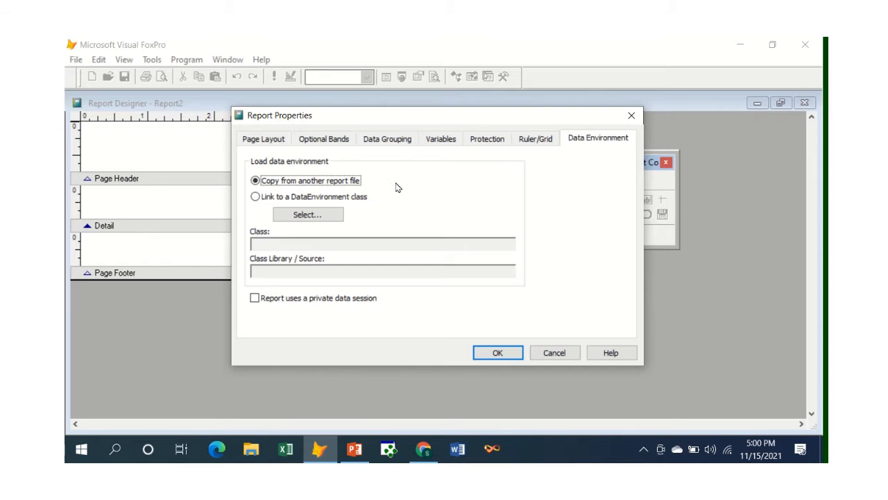
Step: Review the report's property pages in reverse order, from Ruler/Grid back to Page Layout
{"action": "left_click", "coordinate": [545, 140]}
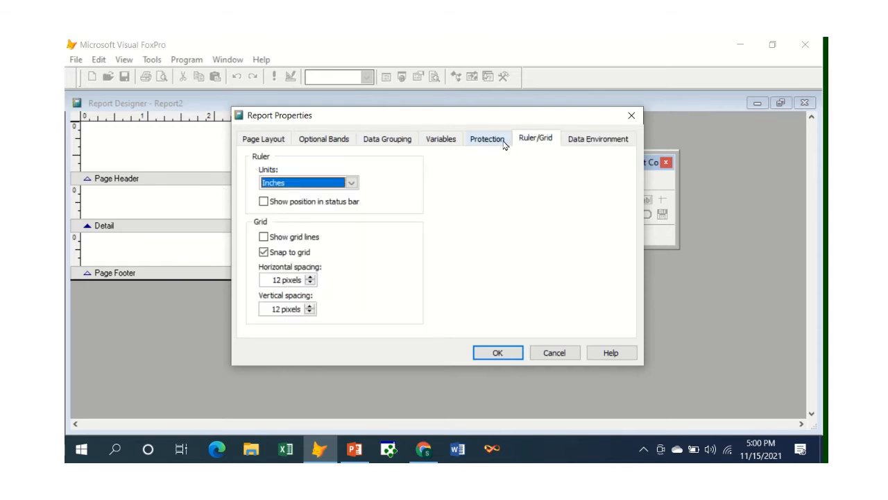
{"action": "left_click", "coordinate": [504, 143]}
{"action": "left_click", "coordinate": [442, 142]}
{"action": "left_click", "coordinate": [394, 142]}
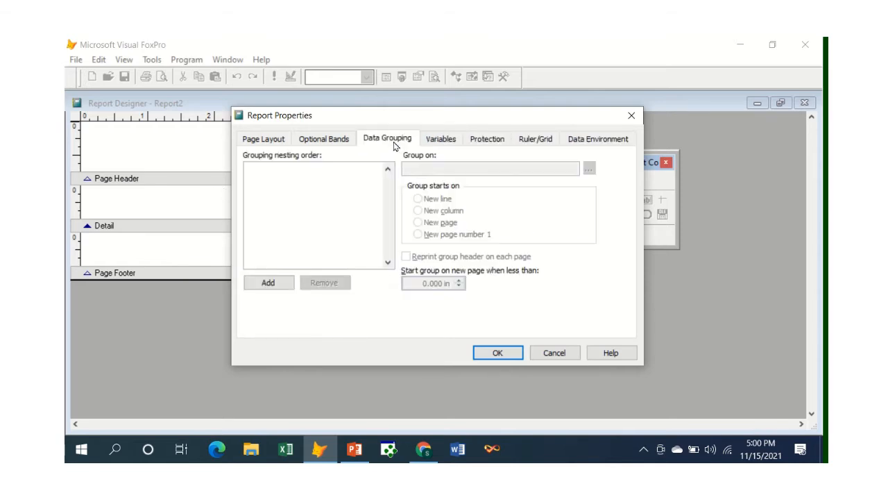
{"action": "left_click", "coordinate": [330, 144]}
{"action": "left_click", "coordinate": [276, 143]}
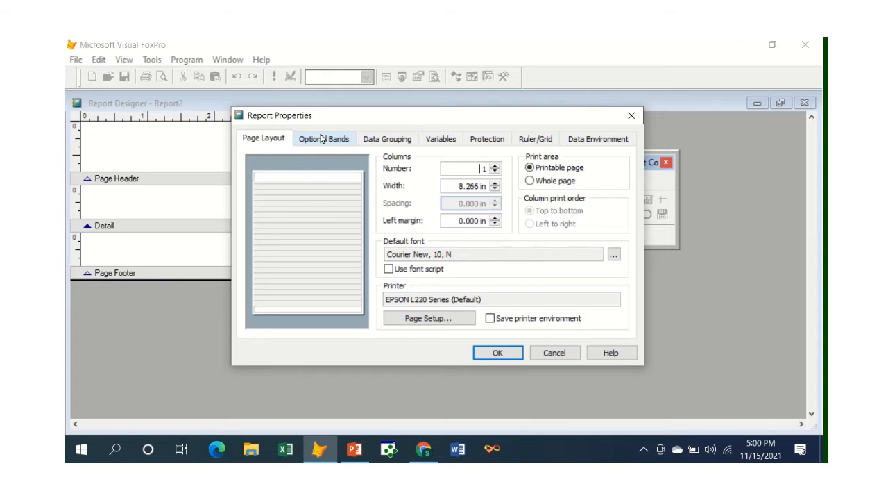
Step: Add a data group on Ckembali.pinjam to the report and enlarge its group header band to make room for content
{"action": "left_click", "coordinate": [383, 140]}
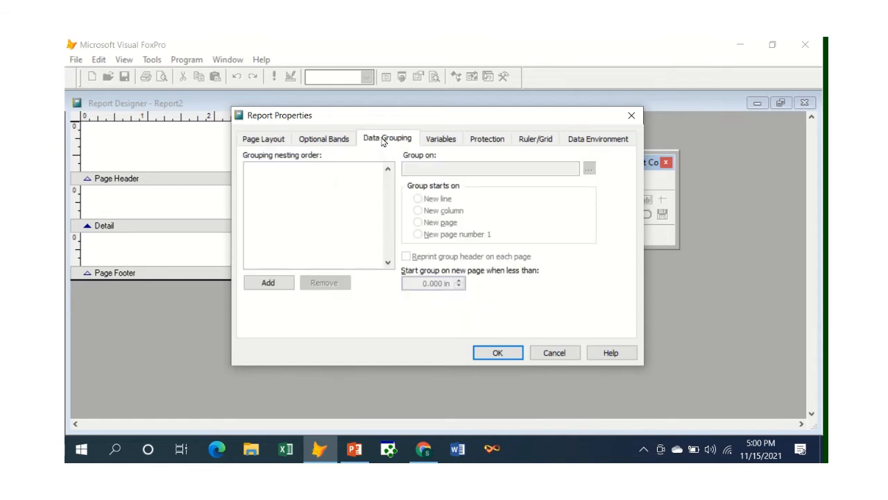
{"action": "left_click", "coordinate": [270, 283]}
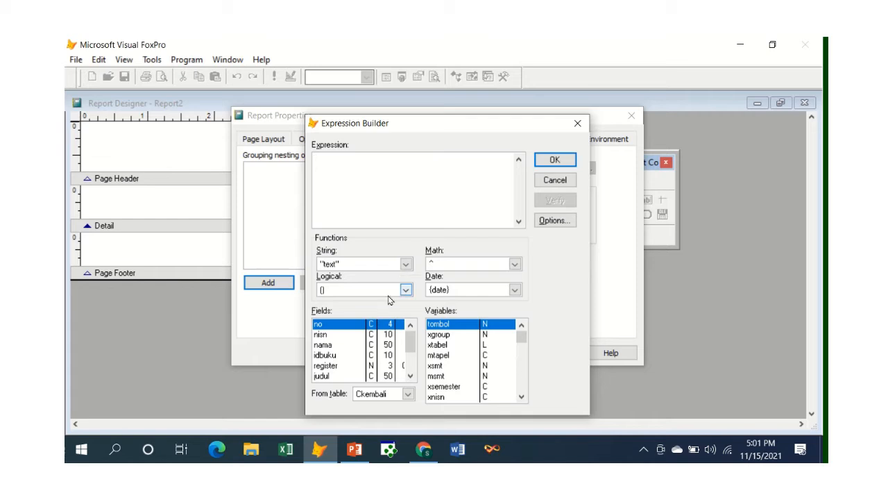
{"action": "left_click", "coordinate": [410, 376]}
{"action": "left_click", "coordinate": [410, 376]}
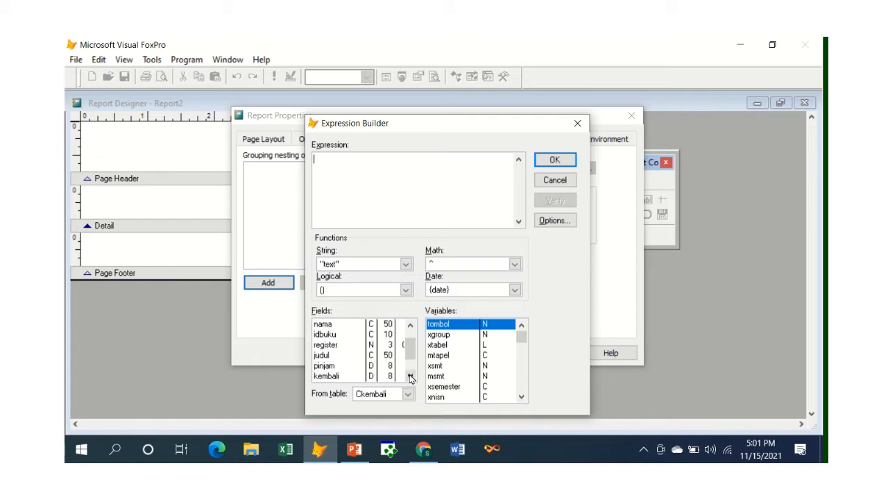
{"action": "left_click", "coordinate": [410, 376]}
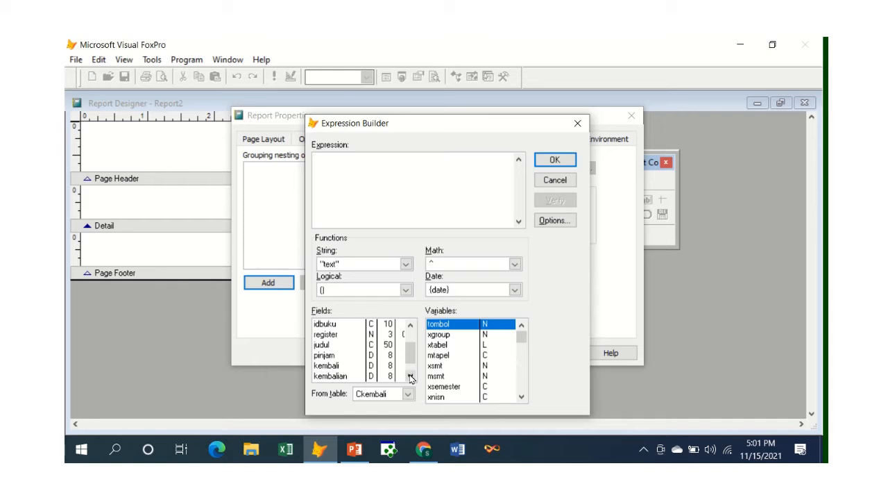
{"action": "left_click", "coordinate": [326, 356]}
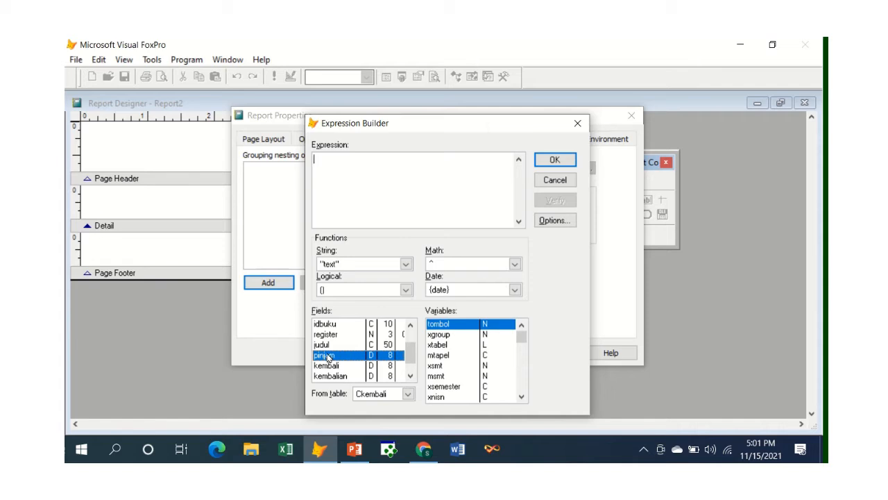
{"action": "double_click", "coordinate": [326, 356]}
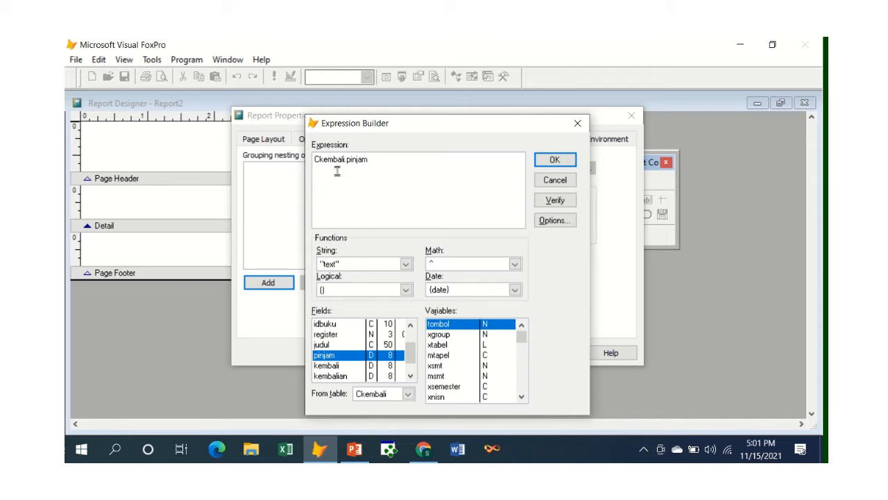
{"action": "left_click", "coordinate": [554, 161]}
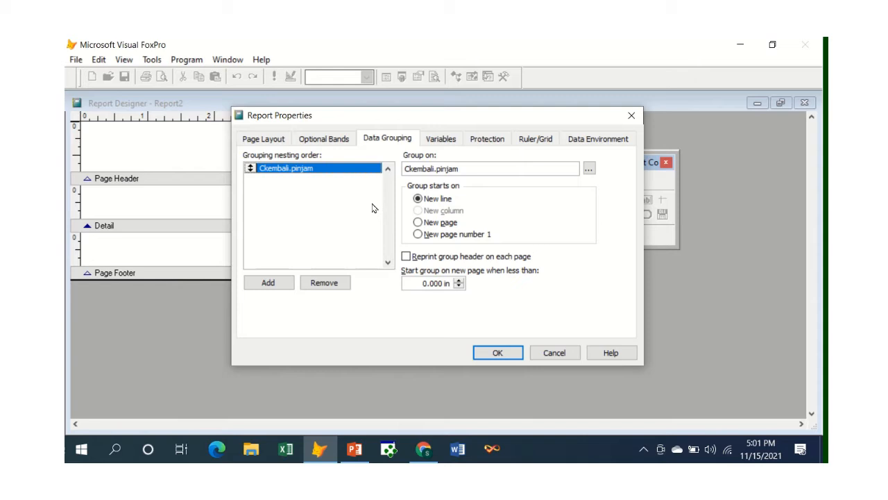
{"action": "left_click", "coordinate": [496, 353]}
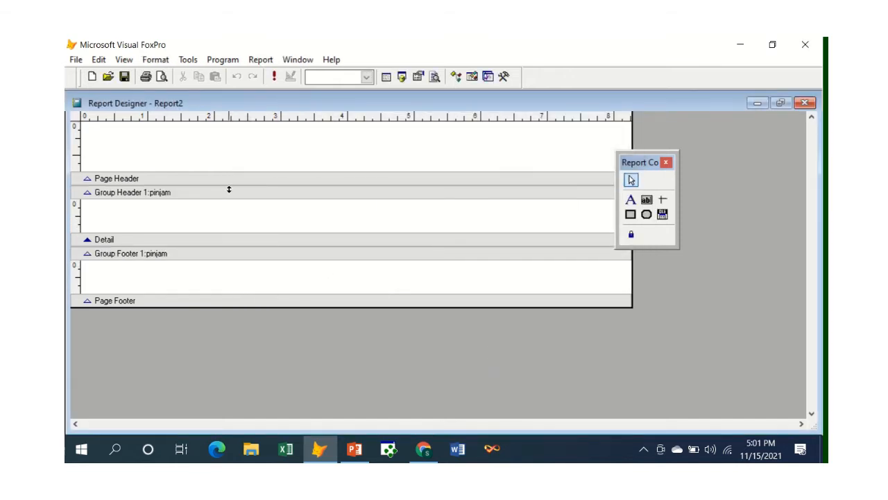
{"action": "left_click_drag", "start_coordinate": [229, 190], "coordinate": [228, 202]}
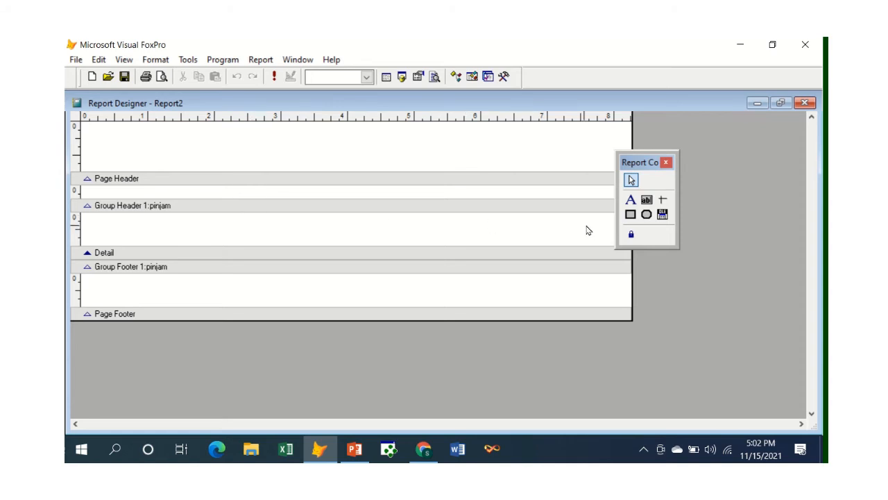
Step: Add a field with the expression Ckembali.nisn to the Detail band, about 0.875 in from the page's left edge
{"action": "left_click", "coordinate": [647, 201]}
{"action": "left_click", "coordinate": [647, 201]}
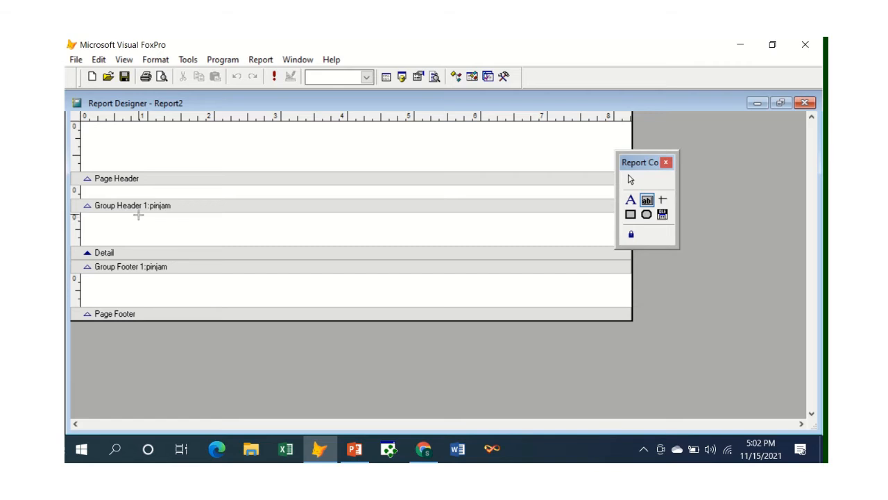
{"action": "left_click", "coordinate": [139, 215]}
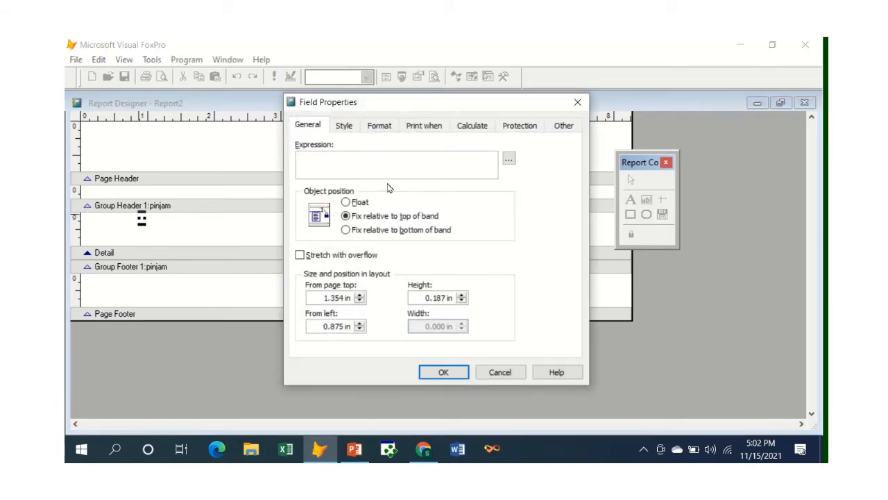
{"action": "left_click", "coordinate": [509, 161]}
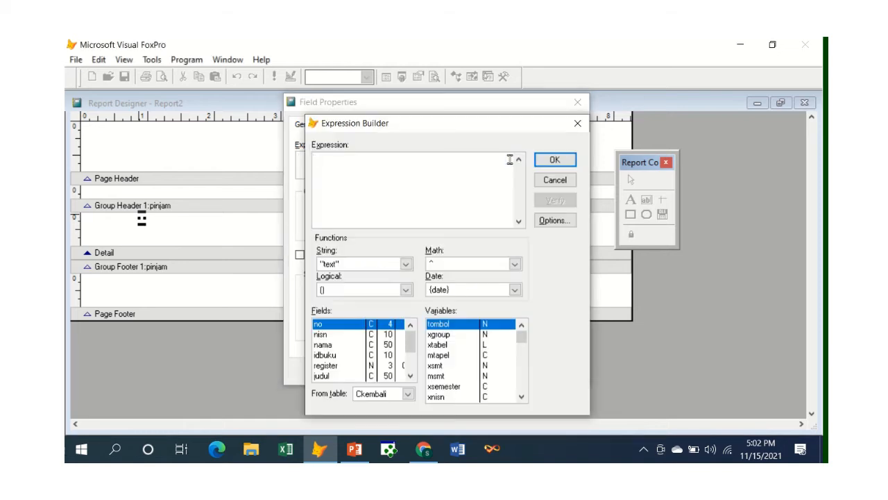
{"action": "left_click", "coordinate": [320, 336]}
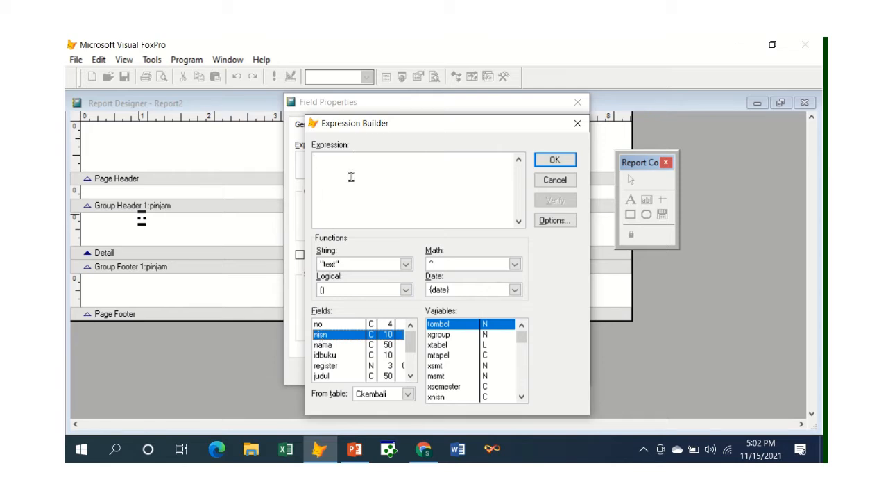
{"action": "double_click", "coordinate": [322, 335]}
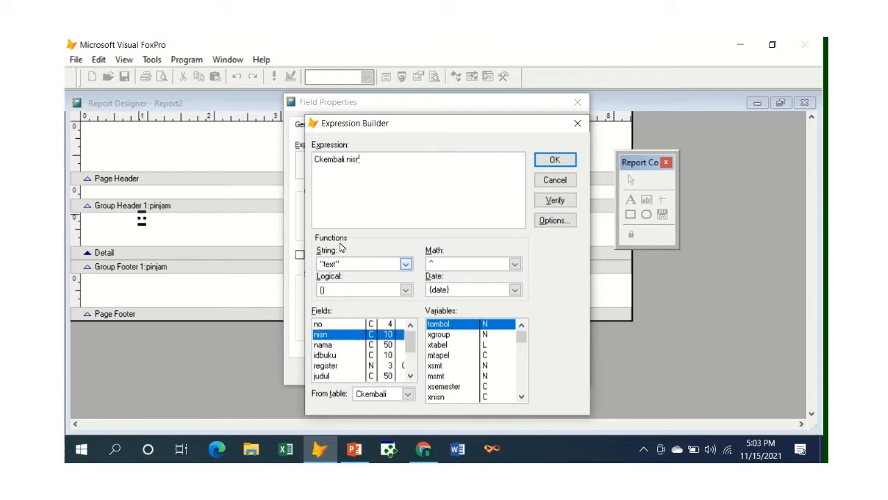
{"action": "left_click", "coordinate": [560, 165]}
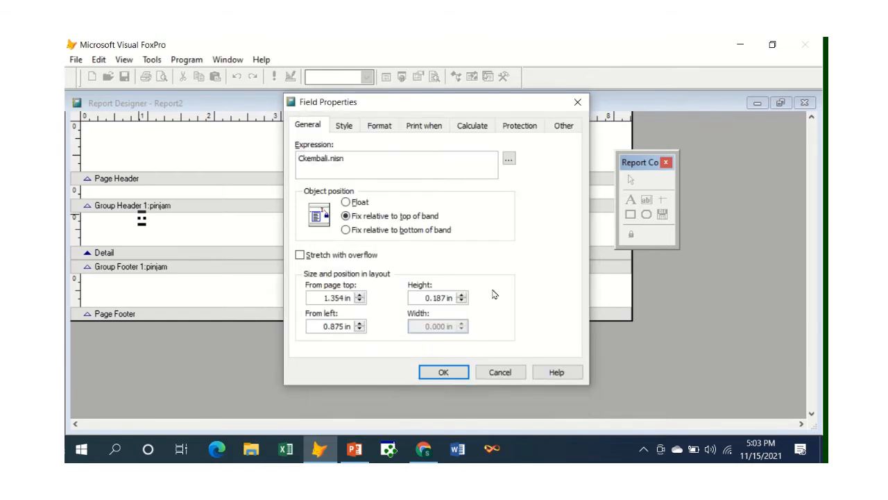
{"action": "left_click", "coordinate": [443, 372]}
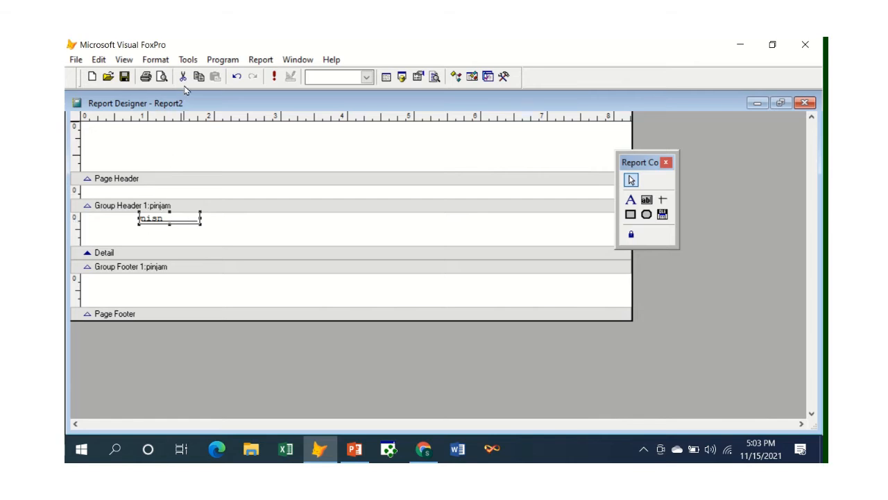
Step: Set the nisn field's text alignment to Center
{"action": "left_click", "coordinate": [160, 61]}
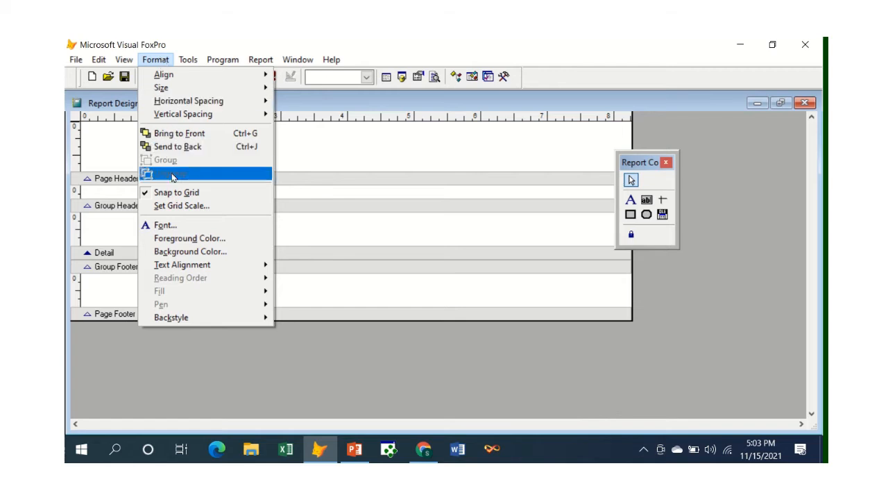
{"action": "mouse_move", "coordinate": [175, 268]}
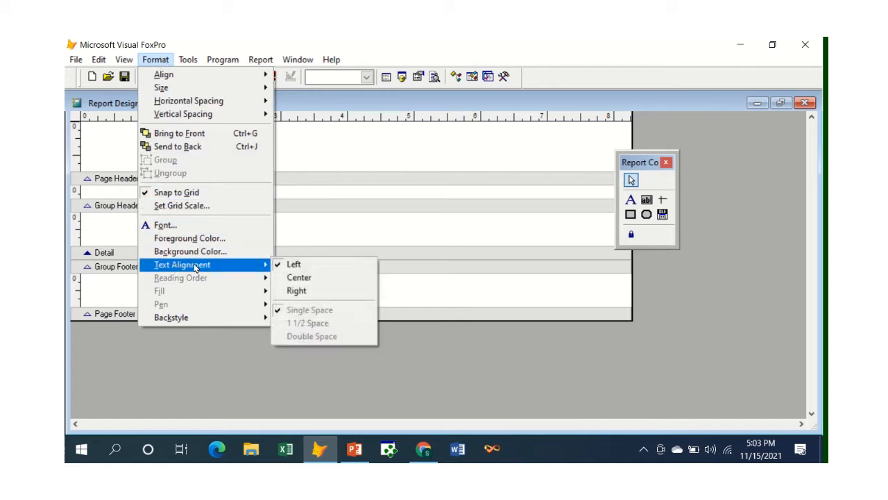
{"action": "left_click", "coordinate": [298, 277]}
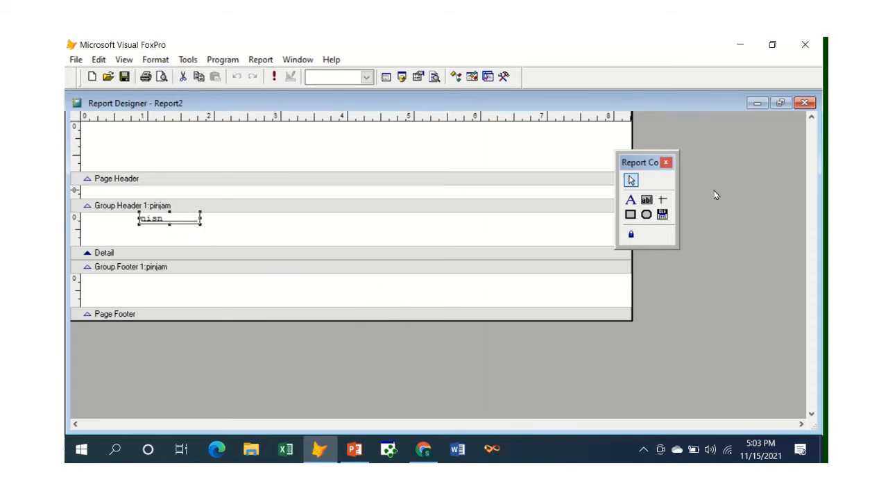
Step: Add a field with the expression Ckembali.nama beside nisn in the Detail band, about 1.875 in from the page's left edge
{"action": "left_click", "coordinate": [645, 201]}
{"action": "left_click", "coordinate": [207, 215]}
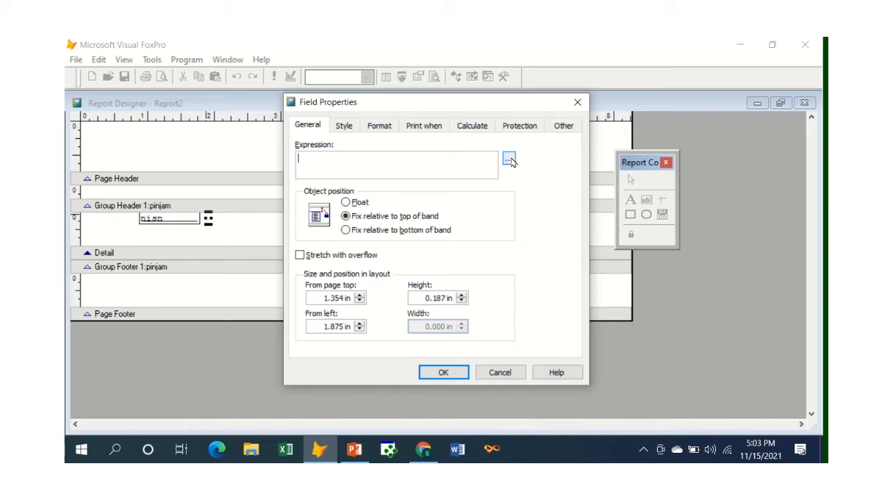
{"action": "left_click", "coordinate": [509, 160]}
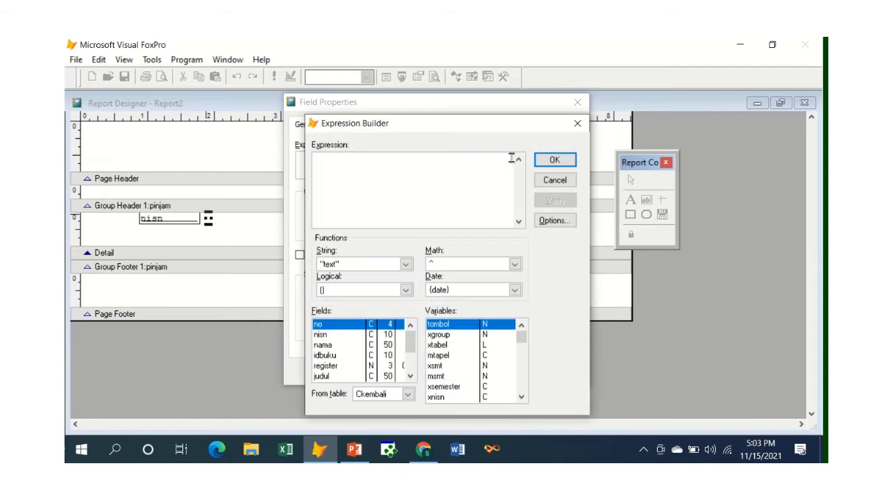
{"action": "left_click", "coordinate": [339, 347]}
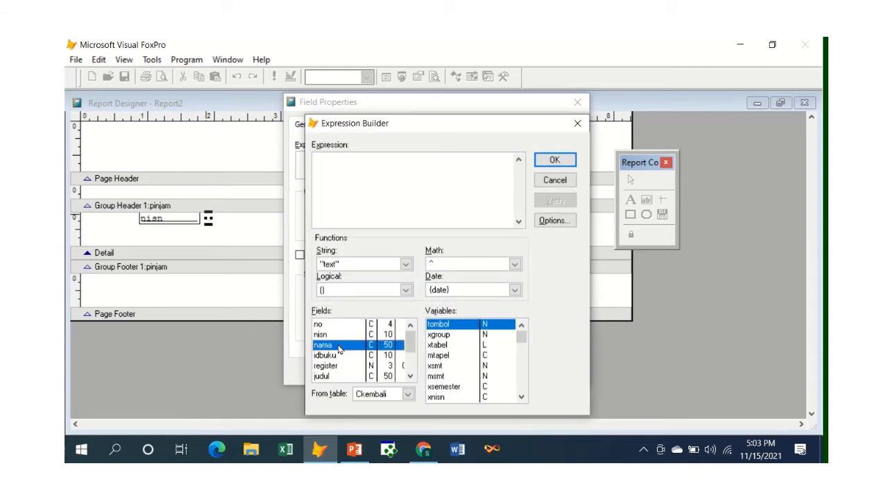
{"action": "double_click", "coordinate": [339, 347]}
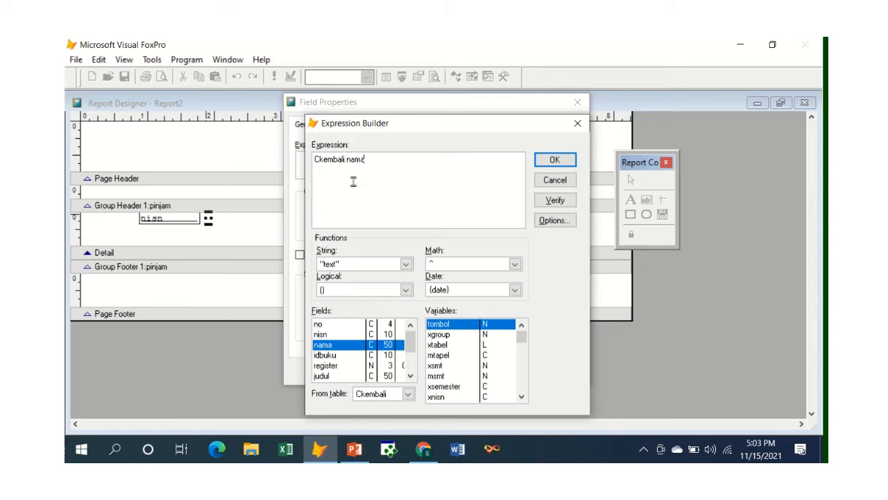
{"action": "left_click", "coordinate": [555, 161]}
{"action": "left_click", "coordinate": [555, 162]}
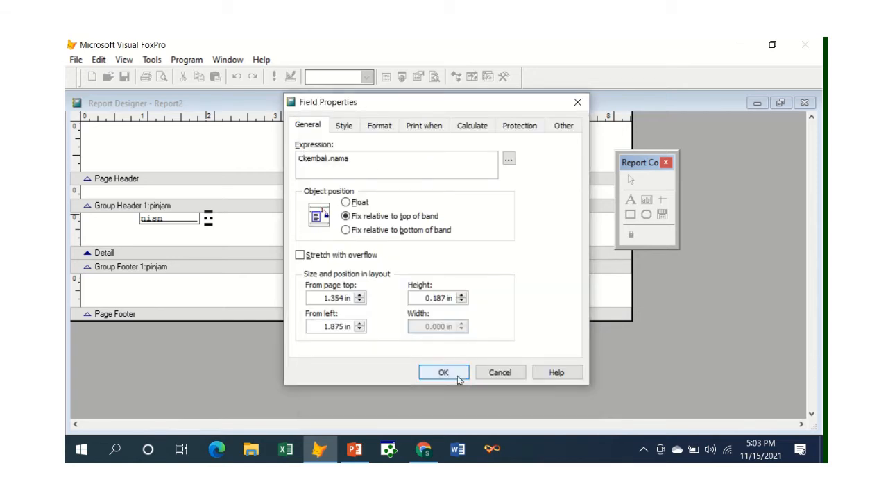
{"action": "left_click", "coordinate": [457, 374]}
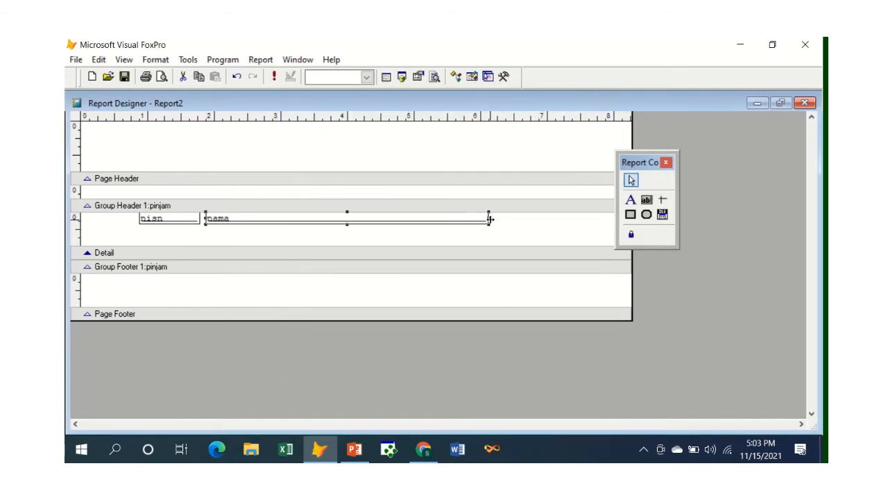
Step: Shorten the nama field to end at about 4.6 in on the ruler and reduce the Detail band to the fields' height
{"action": "left_click_drag", "start_coordinate": [489, 219], "coordinate": [389, 219]}
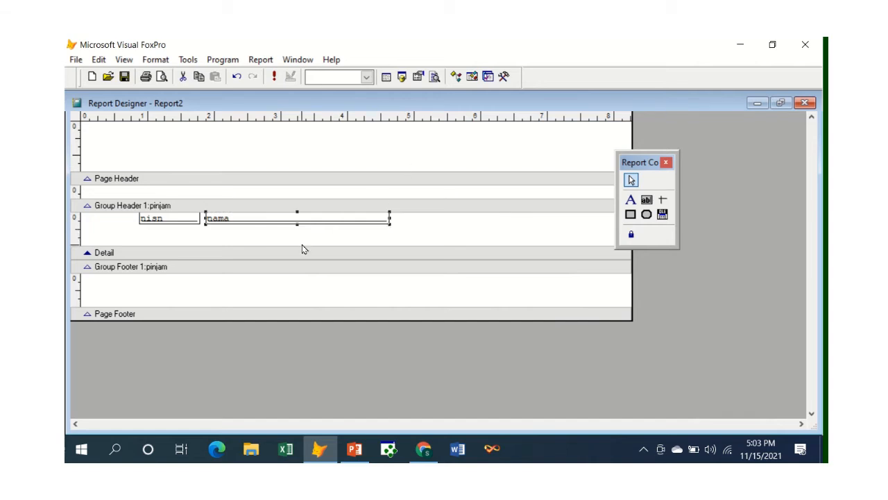
{"action": "left_click_drag", "start_coordinate": [302, 248], "coordinate": [299, 228]}
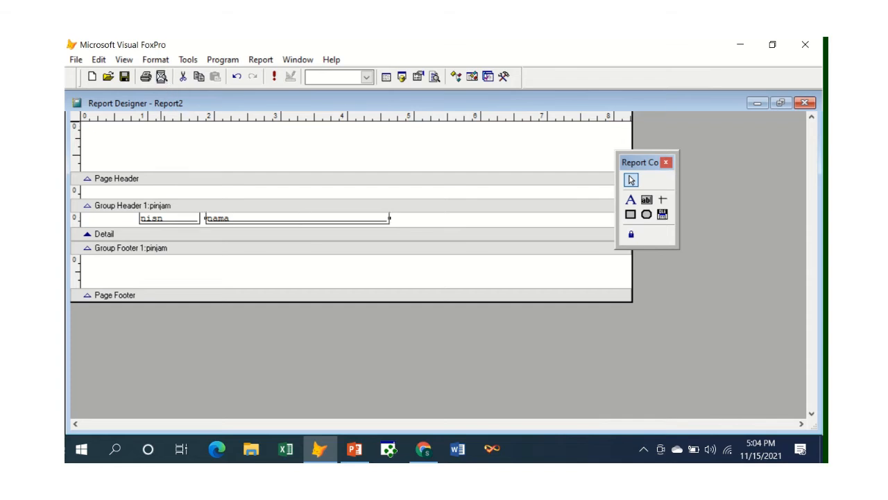
Step: Preview the report, look through the grouped nisn and nama rows, and return to the layout
{"action": "left_click", "coordinate": [161, 76]}
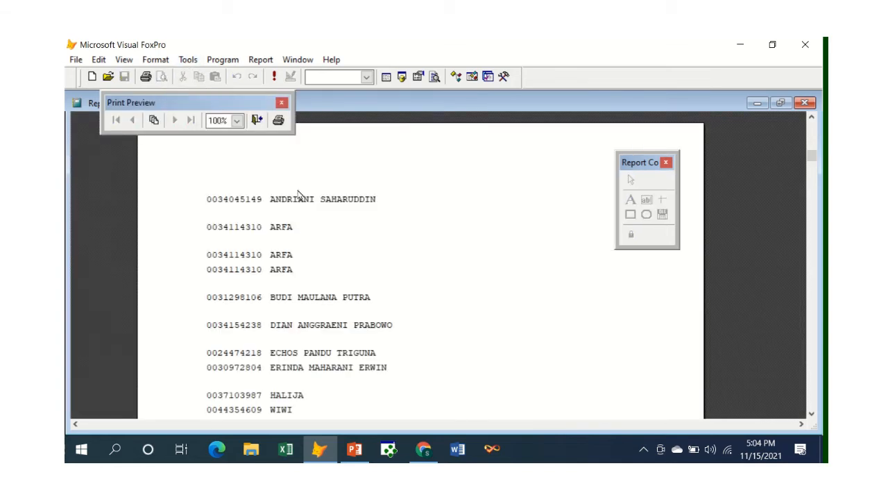
{"action": "scroll", "coordinate": [303, 257], "scroll_direction": "down", "scroll_amount": 5}
{"action": "scroll", "coordinate": [312, 260], "scroll_direction": "up", "scroll_amount": 4}
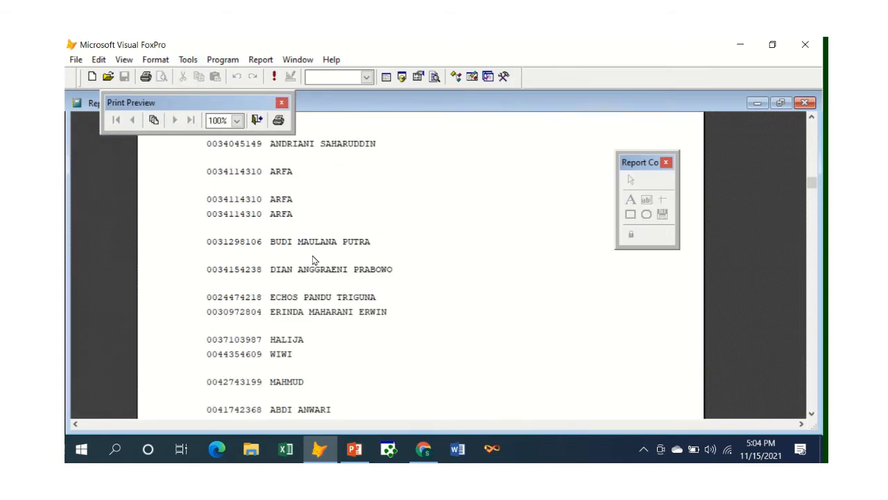
{"action": "scroll", "coordinate": [312, 260], "scroll_direction": "up", "scroll_amount": 2}
{"action": "scroll", "coordinate": [312, 260], "scroll_direction": "down", "scroll_amount": 3}
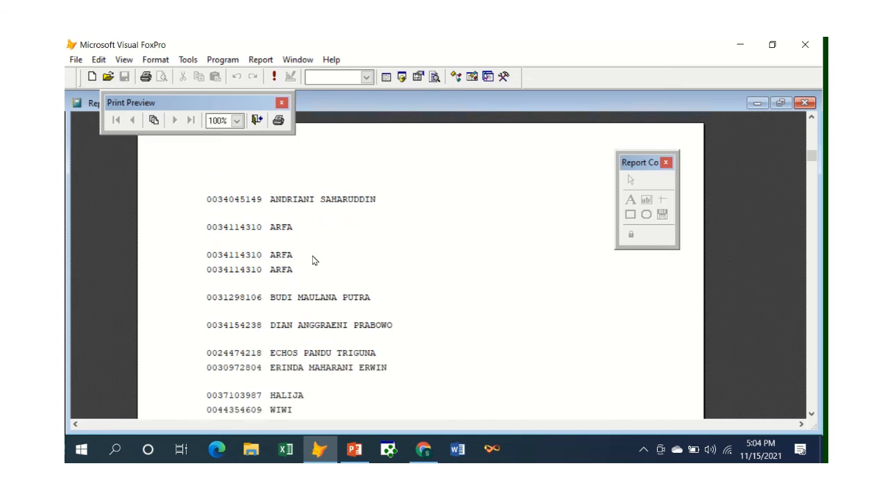
{"action": "scroll", "coordinate": [312, 260], "scroll_direction": "down", "scroll_amount": 2}
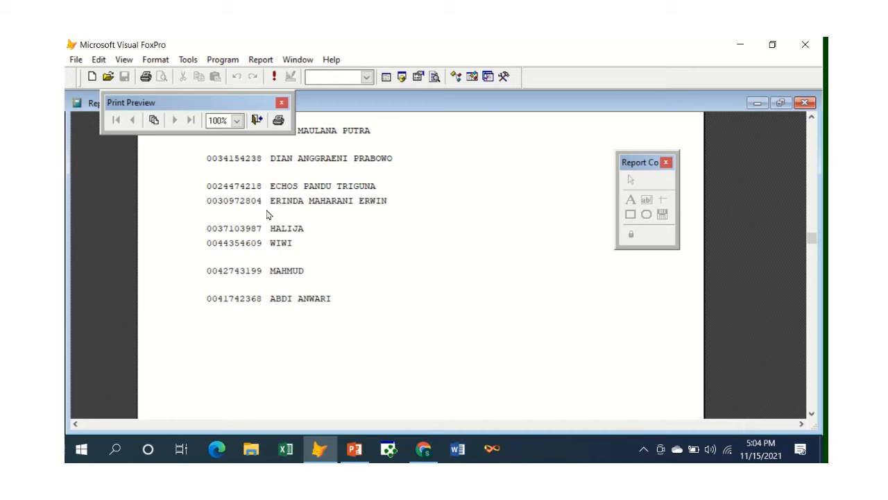
{"action": "left_click", "coordinate": [257, 120]}
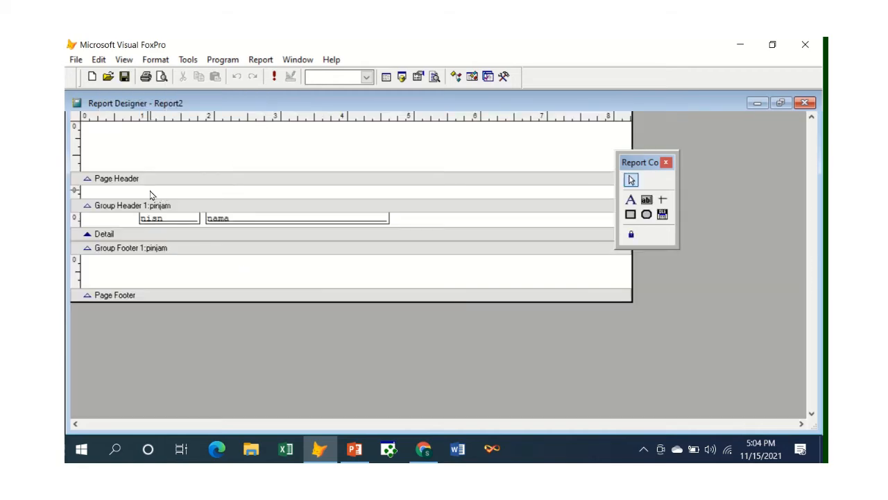
Step: Add a field in the Group Header 1:pinjam band about 1.375 in from the left edge, starting its expression with "TANGGAL PINJAM : "+
{"action": "left_click", "coordinate": [650, 200]}
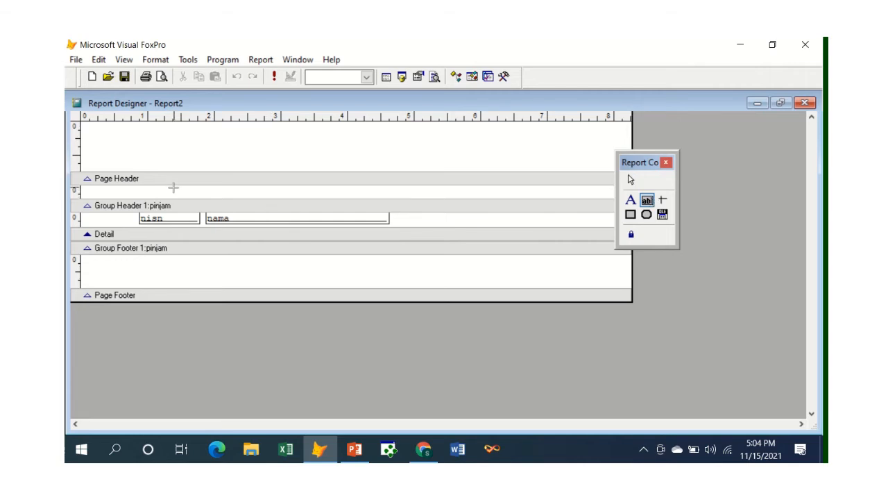
{"action": "left_click", "coordinate": [173, 190]}
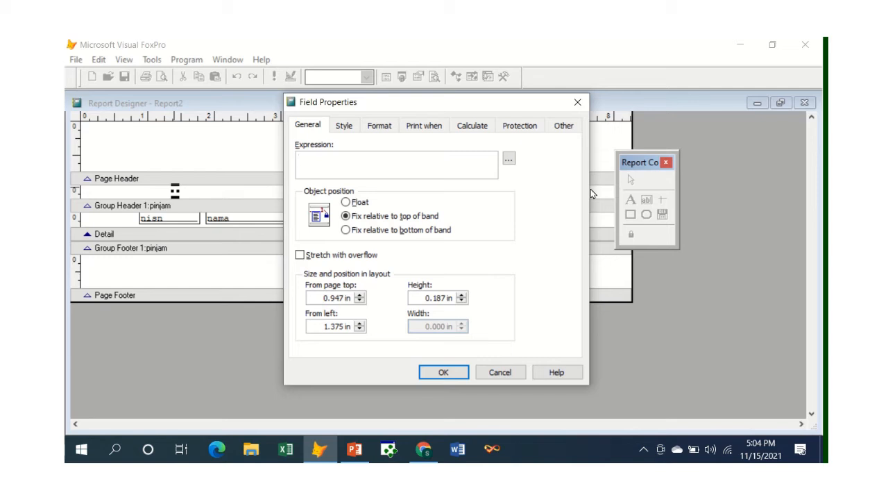
{"action": "type", "text": "'"}
{"action": "type", "text": "TANGG"}
{"action": "type", "text": "AL PIN"}
{"action": "type", "text": "JAM"}
{"action": "type", "text": " : "}
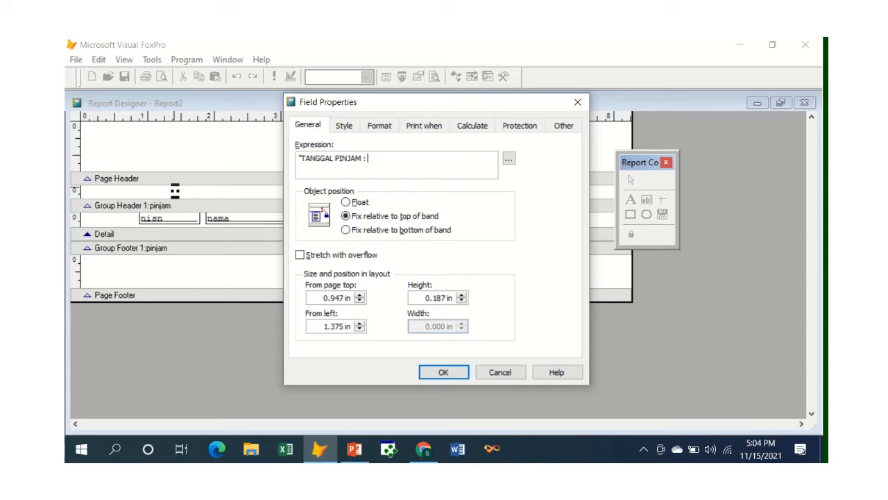
{"action": "type", "text": "\"+"}
Step: Append the DTOC(expD) date function to the field's "TANGGAL PINJAM : "+ expression in the Expression Builder
{"action": "left_click", "coordinate": [515, 159]}
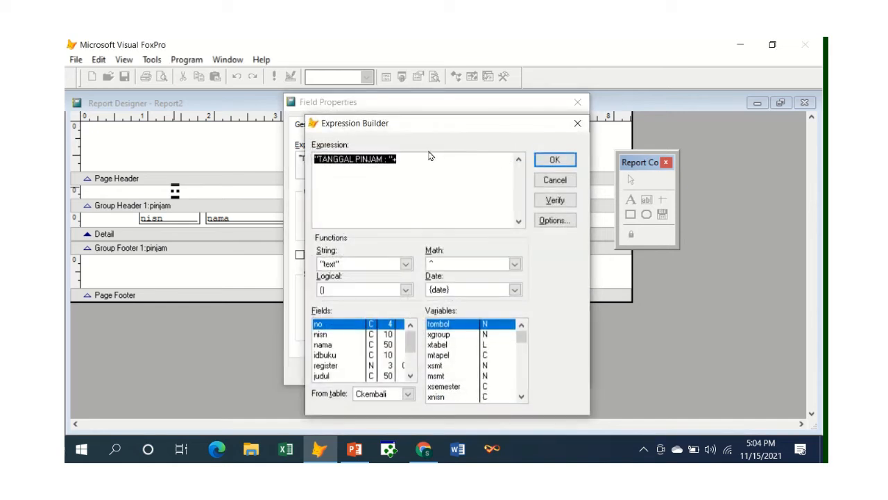
{"action": "left_click", "coordinate": [428, 155]}
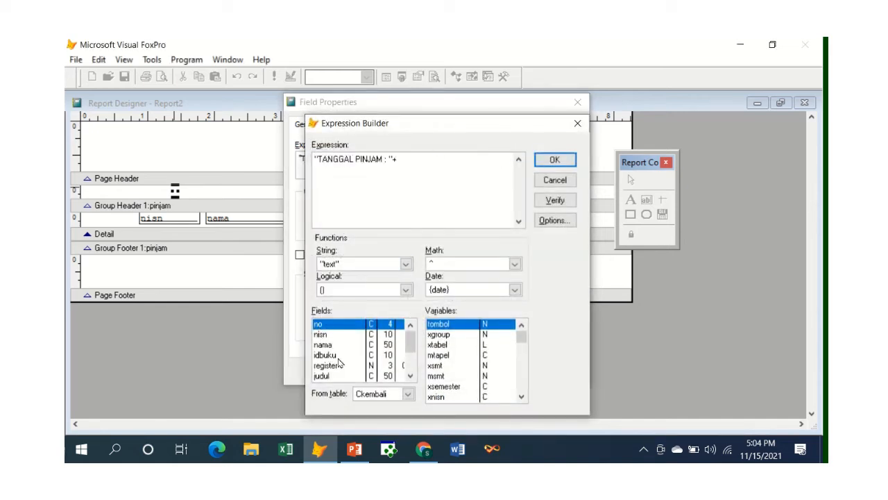
{"action": "left_click", "coordinate": [410, 375]}
{"action": "left_click", "coordinate": [410, 375]}
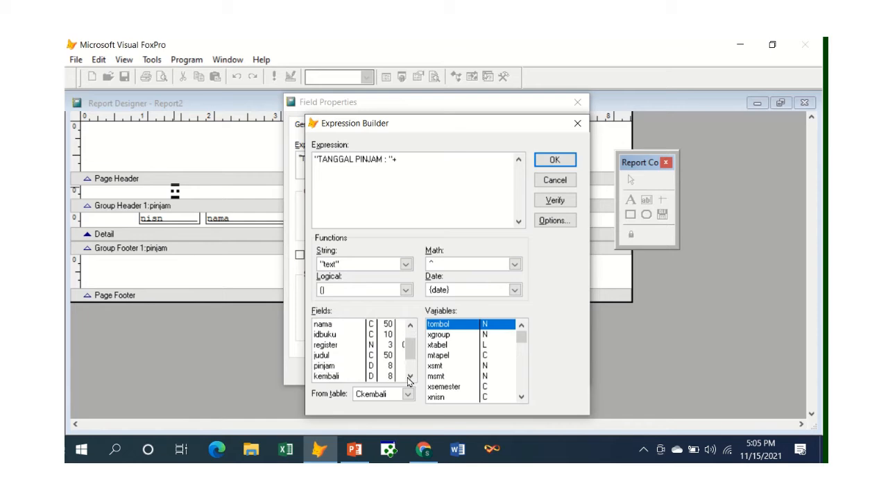
{"action": "left_click", "coordinate": [410, 375]}
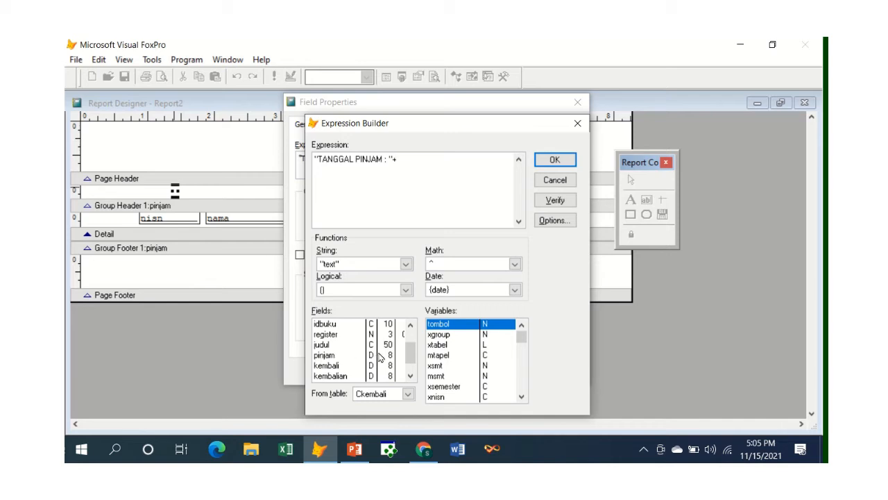
{"action": "left_click", "coordinate": [352, 359]}
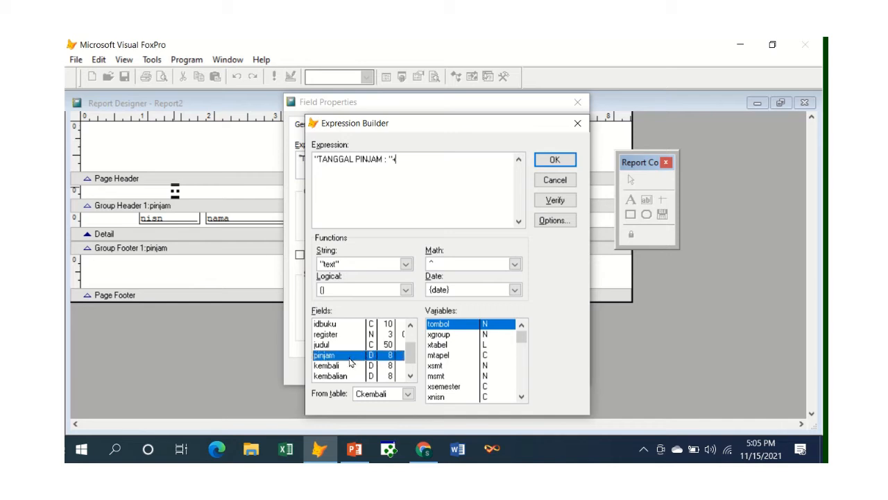
{"action": "left_click", "coordinate": [516, 290]}
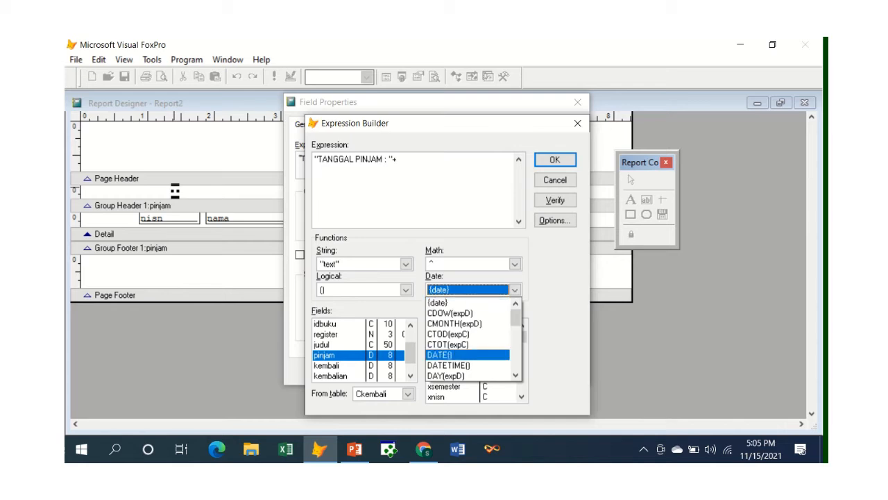
{"action": "left_click", "coordinate": [515, 376]}
{"action": "left_click", "coordinate": [515, 376]}
{"action": "left_click", "coordinate": [516, 376]}
{"action": "left_click", "coordinate": [515, 376]}
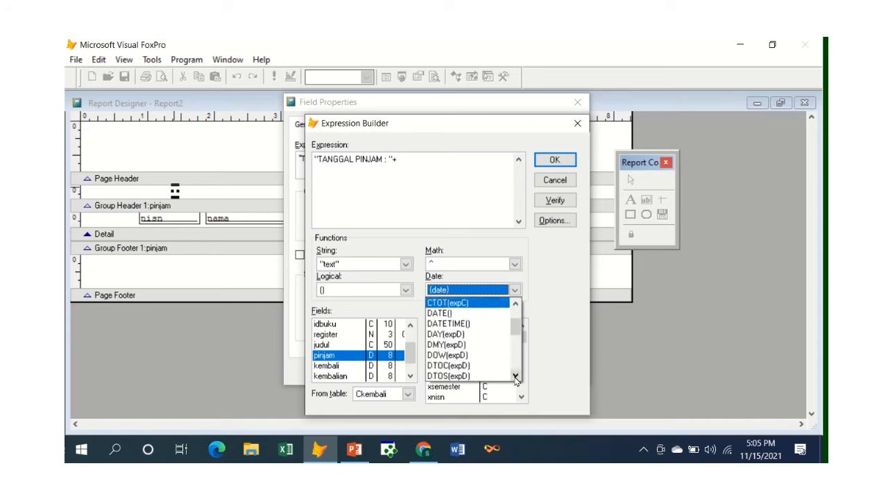
{"action": "left_click", "coordinate": [516, 376]}
{"action": "left_click", "coordinate": [515, 376]}
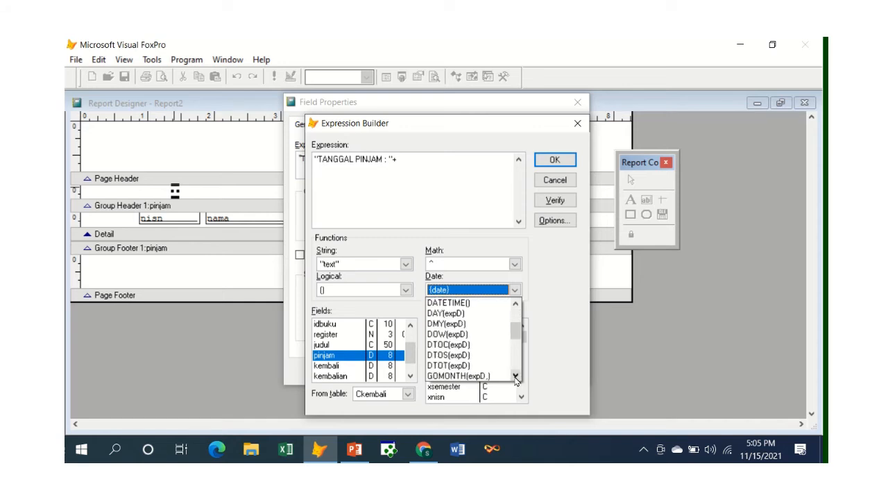
{"action": "left_click", "coordinate": [515, 376]}
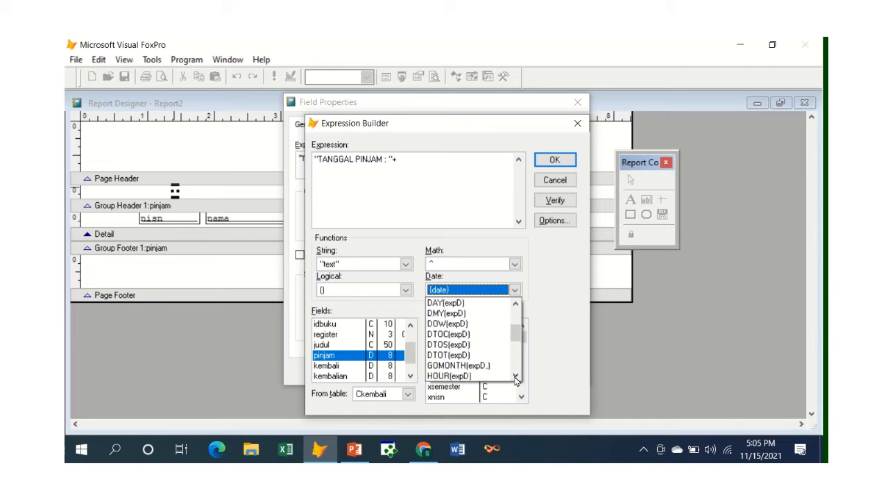
{"action": "left_click", "coordinate": [445, 335]}
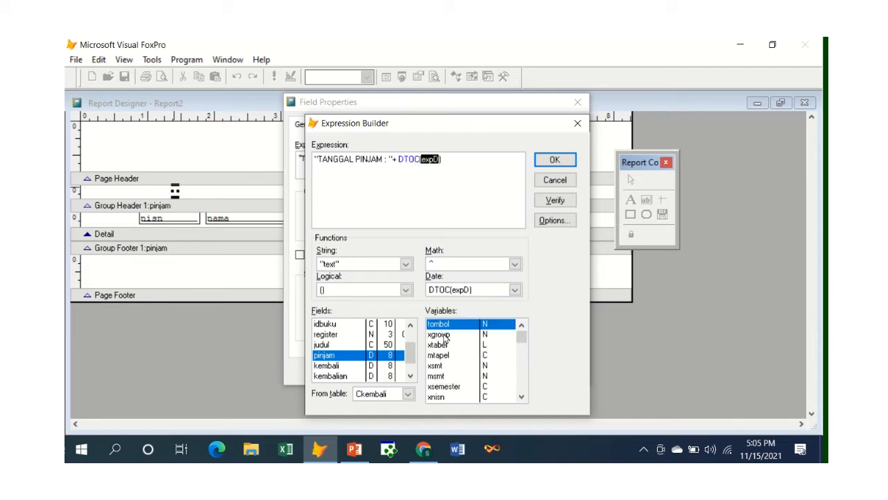
Step: Use Ckembali.pinjam as the argument of DTOC and confirm the field with its completed expression
{"action": "double_click", "coordinate": [324, 356]}
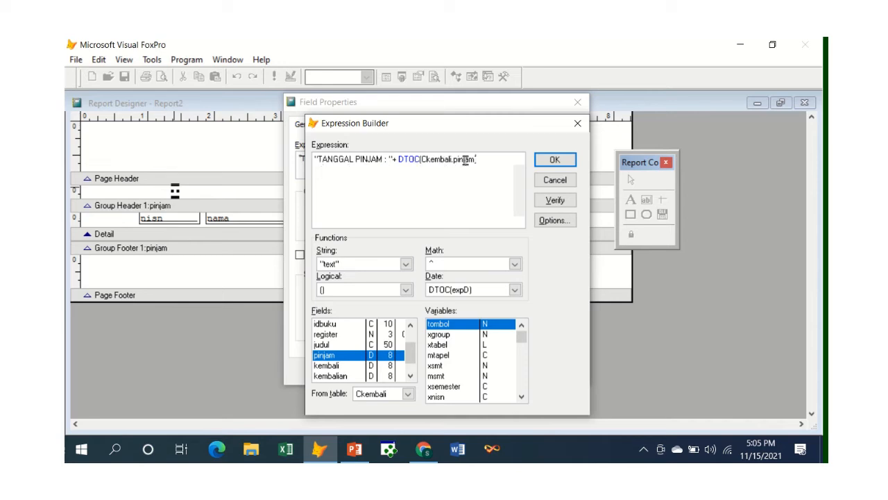
{"action": "left_click", "coordinate": [555, 160]}
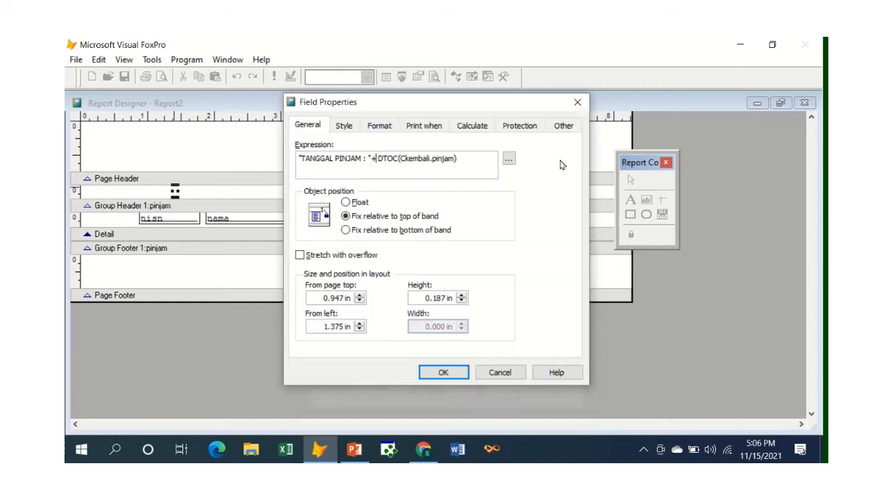
{"action": "left_click", "coordinate": [444, 373]}
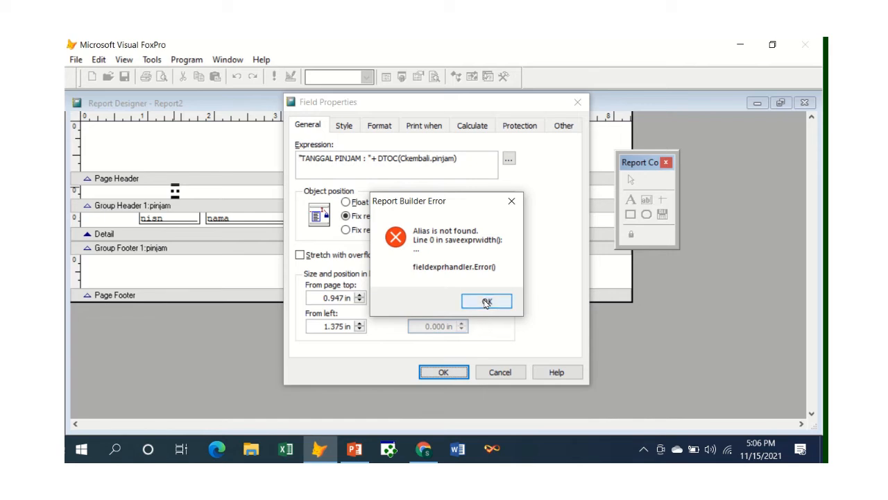
{"action": "left_click", "coordinate": [487, 302]}
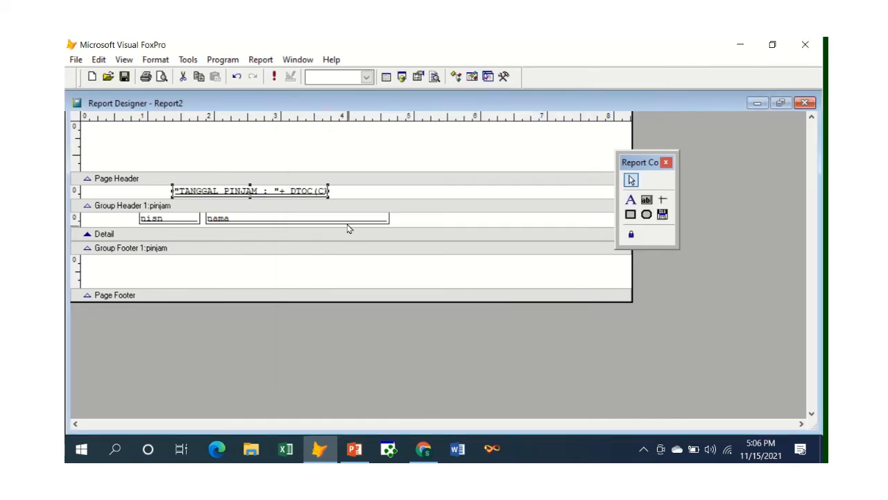
Step: Preview the report, check the TANGGAL PINJAM line of each group, and return to the layout
{"action": "left_click", "coordinate": [161, 77]}
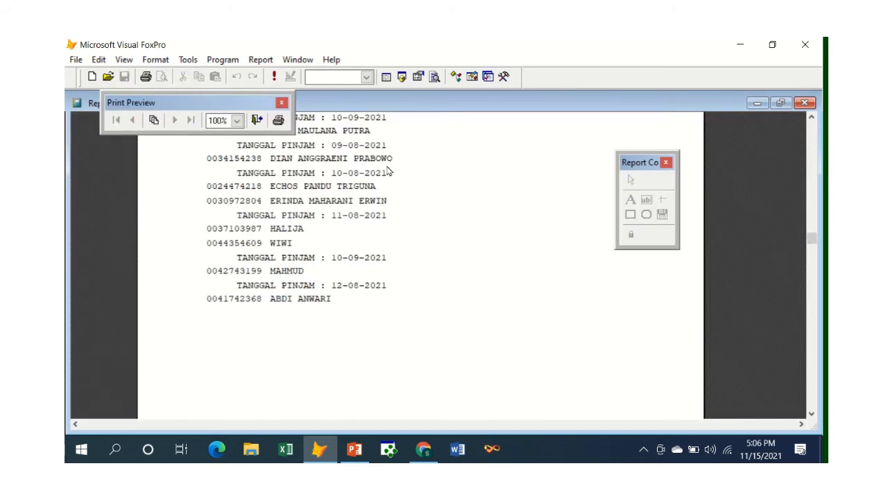
{"action": "scroll", "coordinate": [388, 169], "scroll_direction": "up", "scroll_amount": 5}
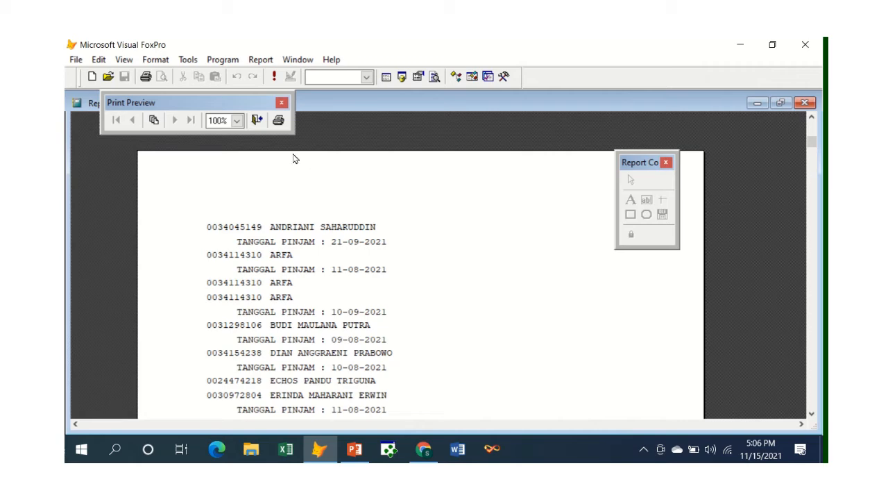
{"action": "left_click", "coordinate": [259, 121]}
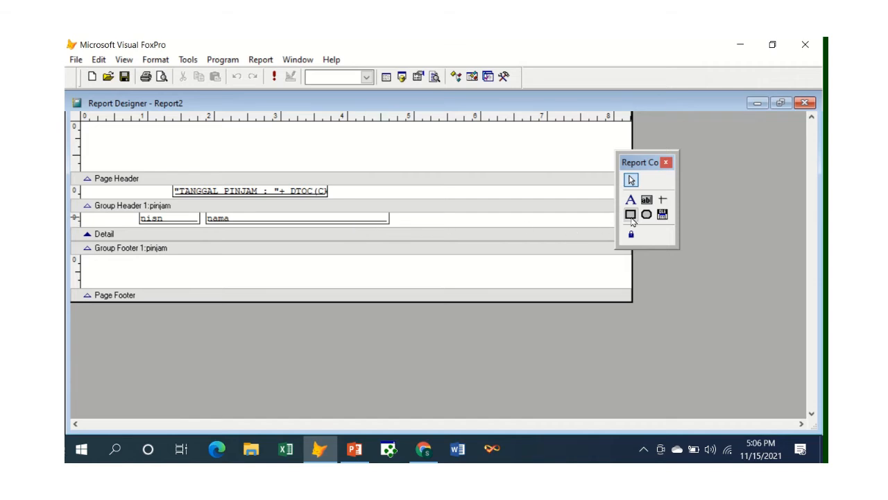
Step: Add heading fields "NO" and "NISN" in the Page Header band, about 0.625 in and 1.0 in from the left edge
{"action": "left_click", "coordinate": [647, 200]}
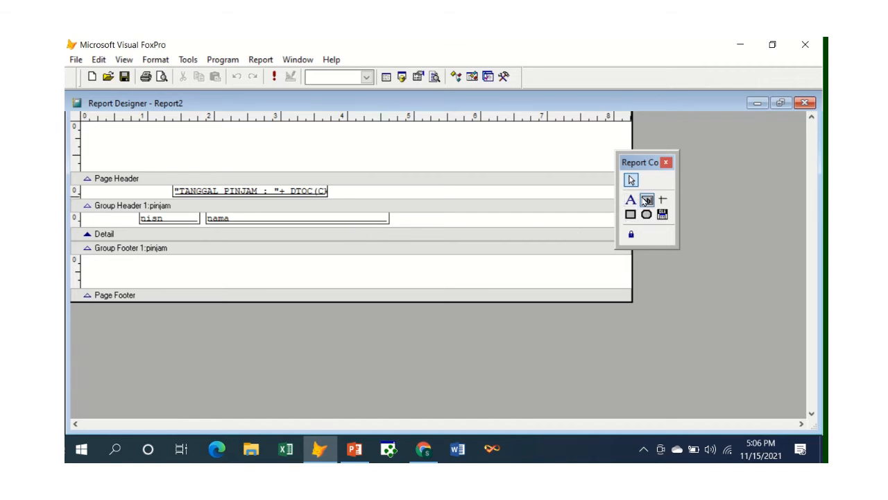
{"action": "left_click", "coordinate": [123, 160]}
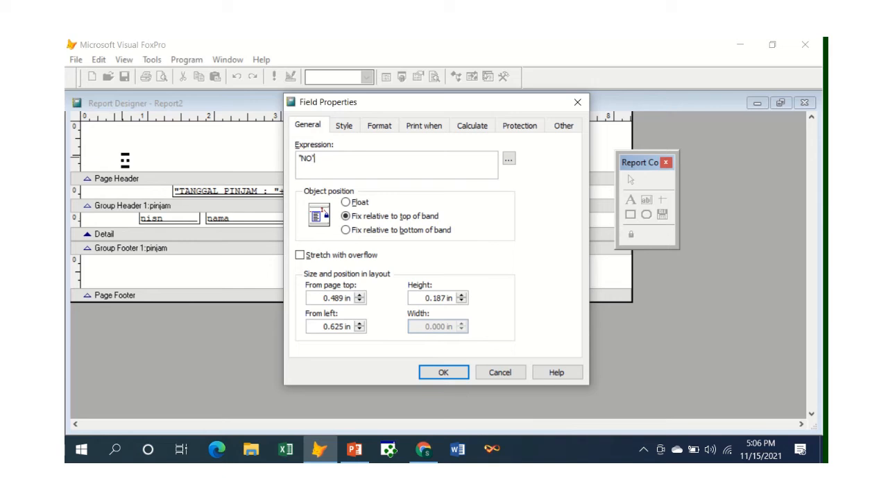
{"action": "left_click", "coordinate": [442, 373]}
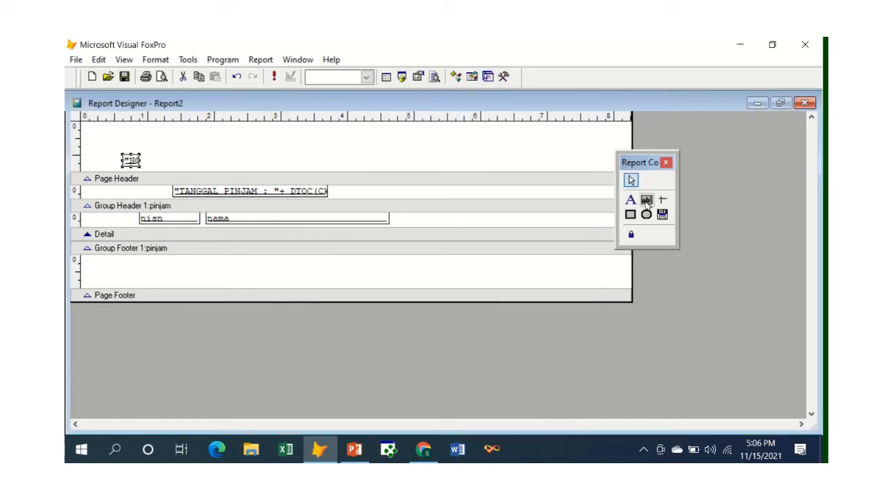
{"action": "left_click", "coordinate": [646, 199]}
{"action": "left_click", "coordinate": [148, 156]}
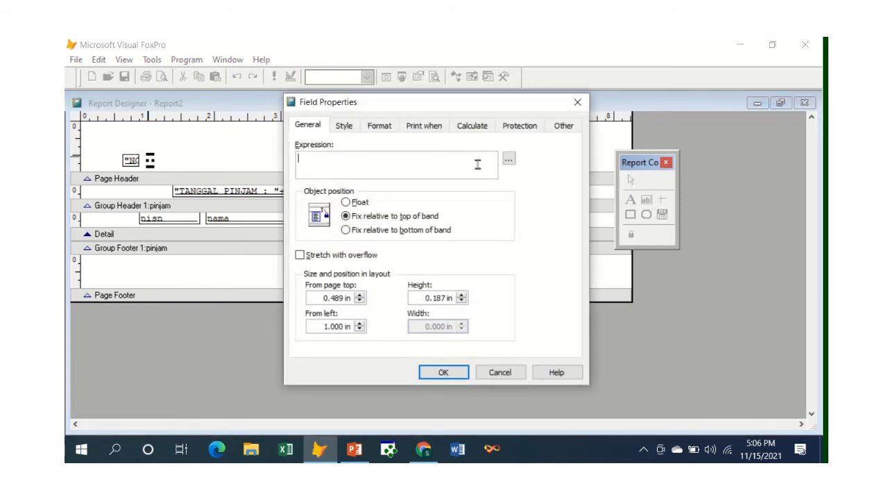
{"action": "left_click", "coordinate": [444, 372]}
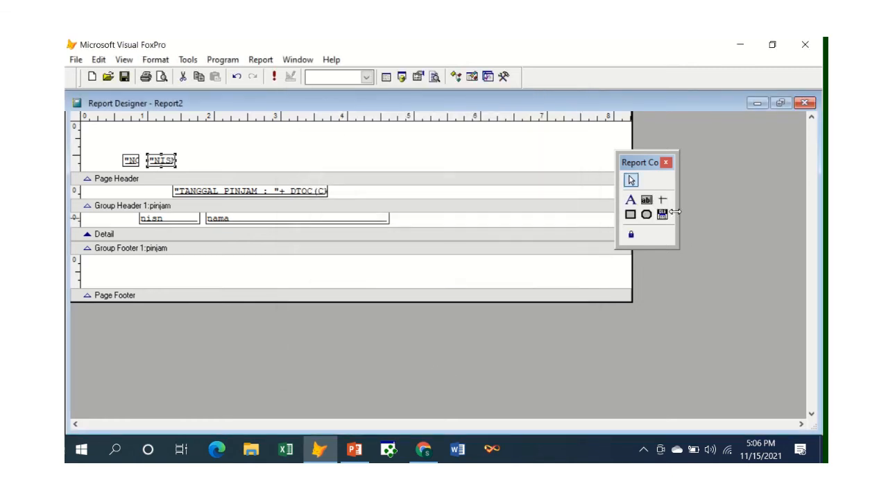
Step: Add a heading field with the expression "NAMA SISWA" in the Page Header band, about 1.875 in from the left edge
{"action": "left_click", "coordinate": [646, 200]}
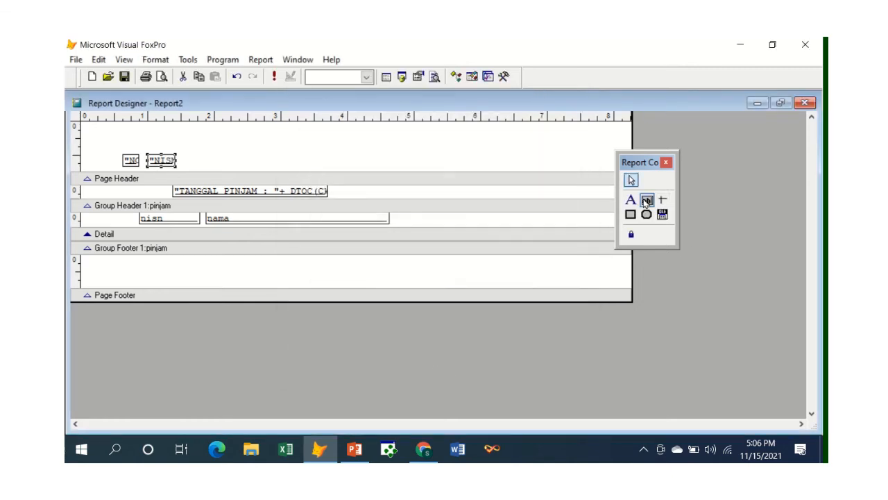
{"action": "left_click", "coordinate": [205, 154]}
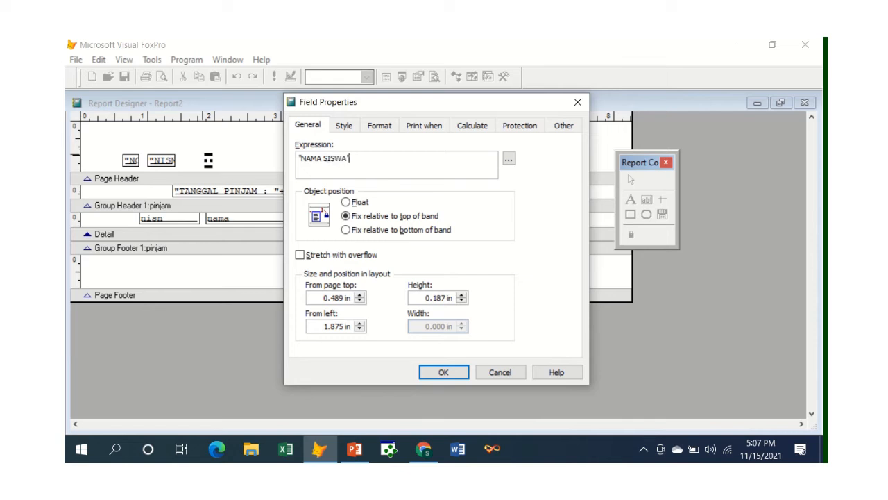
{"action": "left_click", "coordinate": [443, 371]}
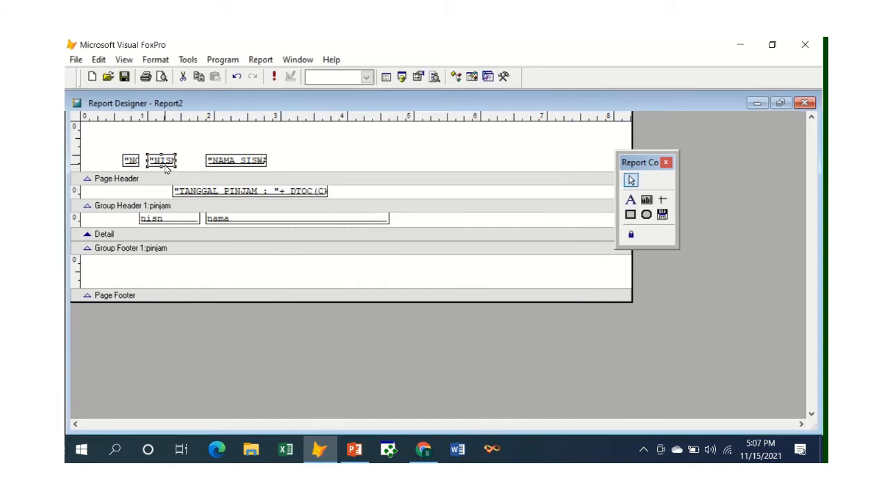
Step: Shift the NO and NISN headings slightly left, aligning NISN with the nisn field and widening it to about that field's width
{"action": "left_click_drag", "start_coordinate": [166, 168], "coordinate": [159, 168]}
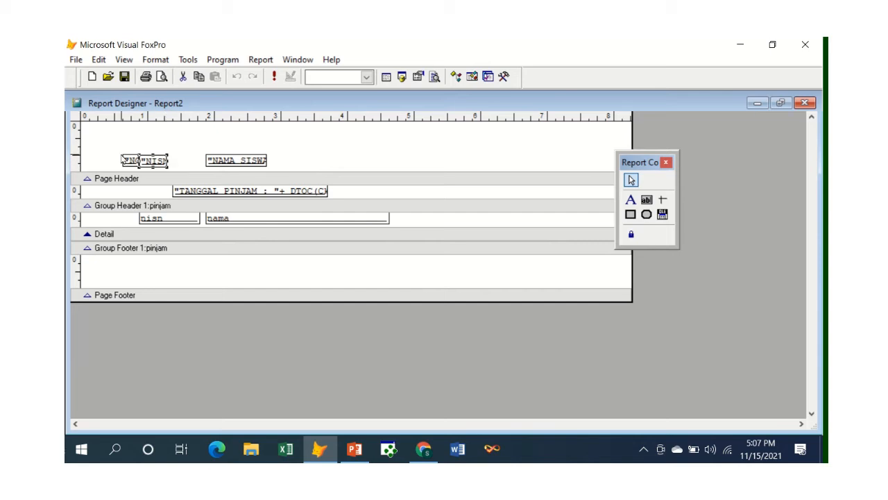
{"action": "left_click_drag", "start_coordinate": [121, 158], "coordinate": [203, 162]}
{"action": "left_click", "coordinate": [142, 161]}
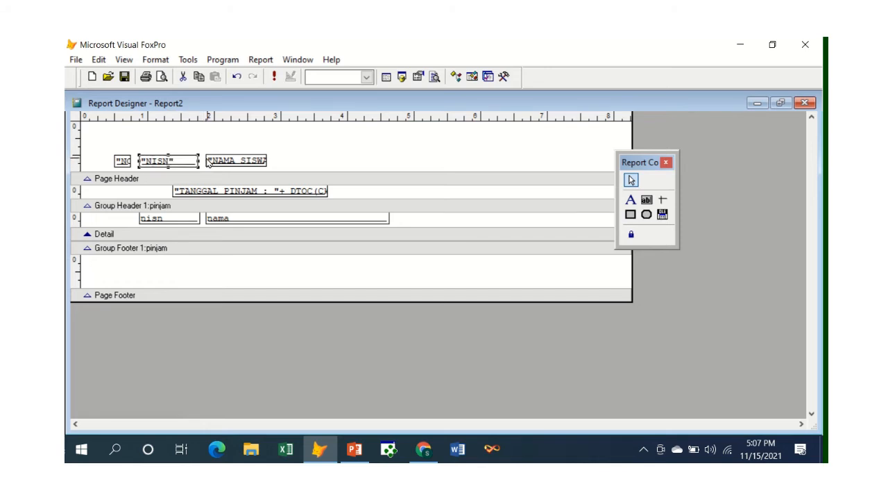
Step: Move the NAMA SISWA heading against the NISN heading and widen it to end at the nama field's right edge
{"action": "left_click", "coordinate": [212, 162]}
{"action": "left_click_drag", "start_coordinate": [221, 160], "coordinate": [213, 160]}
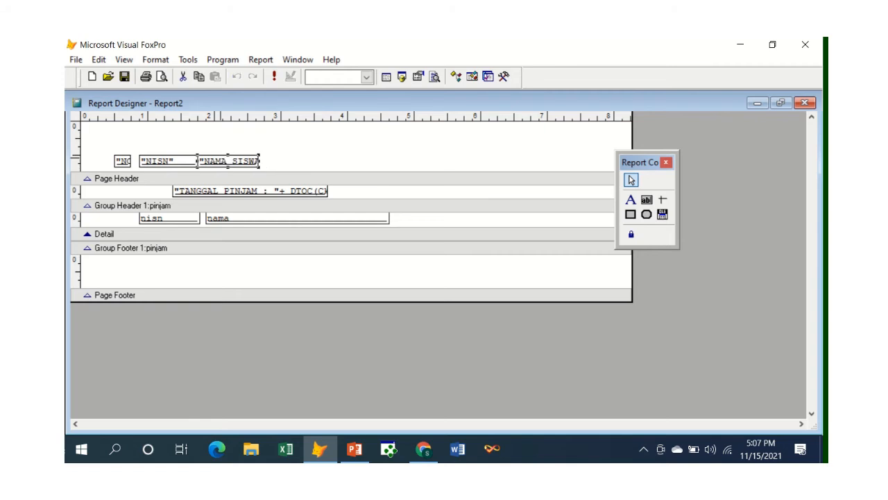
{"action": "left_click", "coordinate": [259, 161]}
{"action": "left_click_drag", "start_coordinate": [260, 161], "coordinate": [392, 171]}
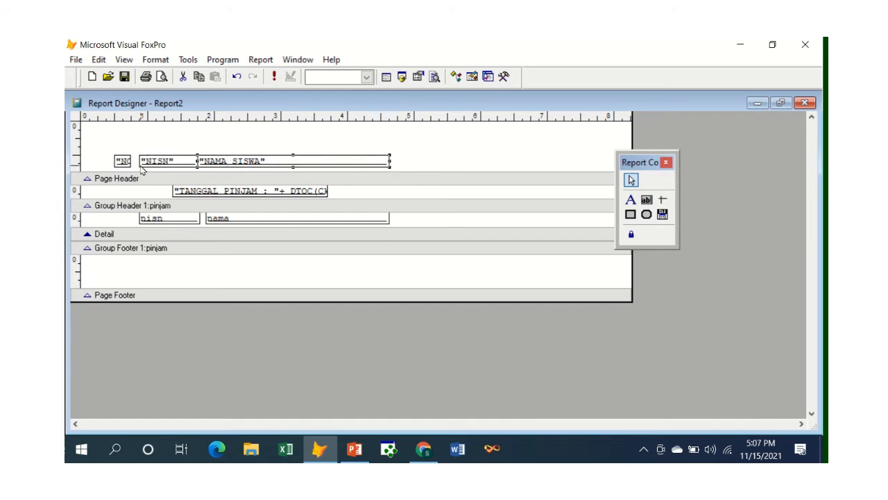
Step: Widen the NO heading to meet the NISN heading, and set the text alignment of all three headings to Center
{"action": "left_click", "coordinate": [119, 161]}
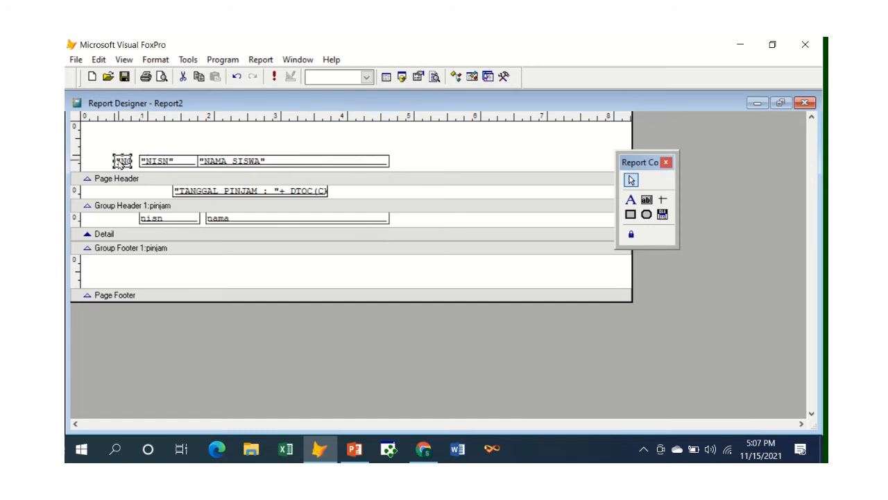
{"action": "left_click_drag", "start_coordinate": [129, 160], "coordinate": [321, 173]}
{"action": "left_click", "coordinate": [133, 144]}
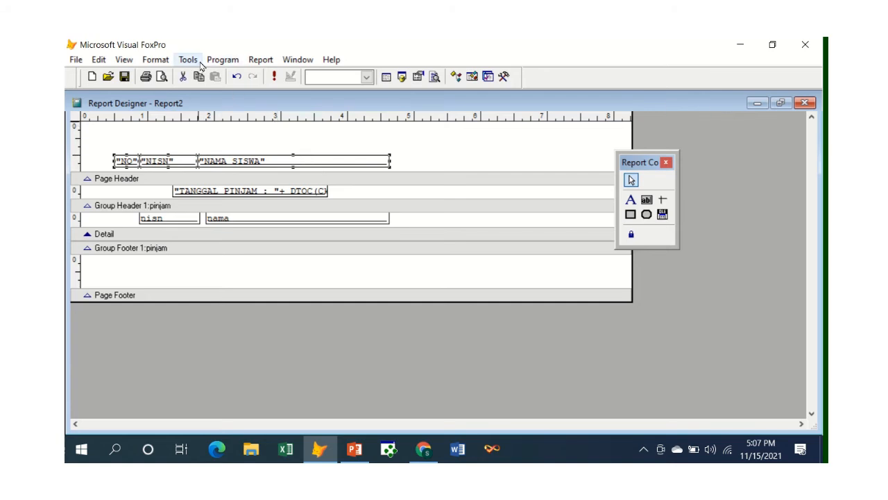
{"action": "left_click", "coordinate": [156, 59]}
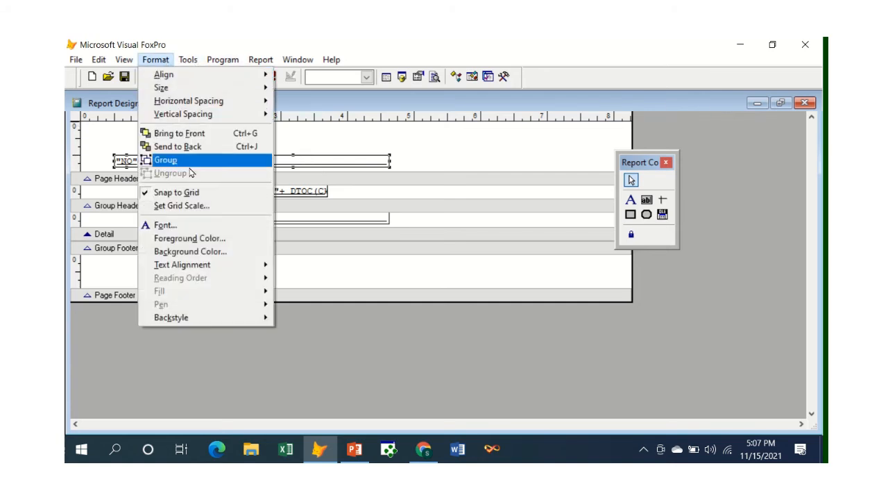
{"action": "mouse_move", "coordinate": [213, 263]}
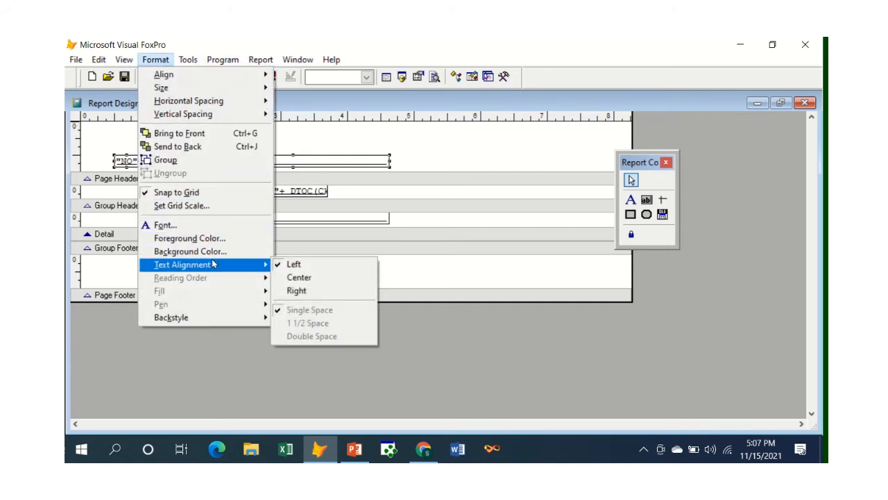
{"action": "left_click", "coordinate": [299, 278]}
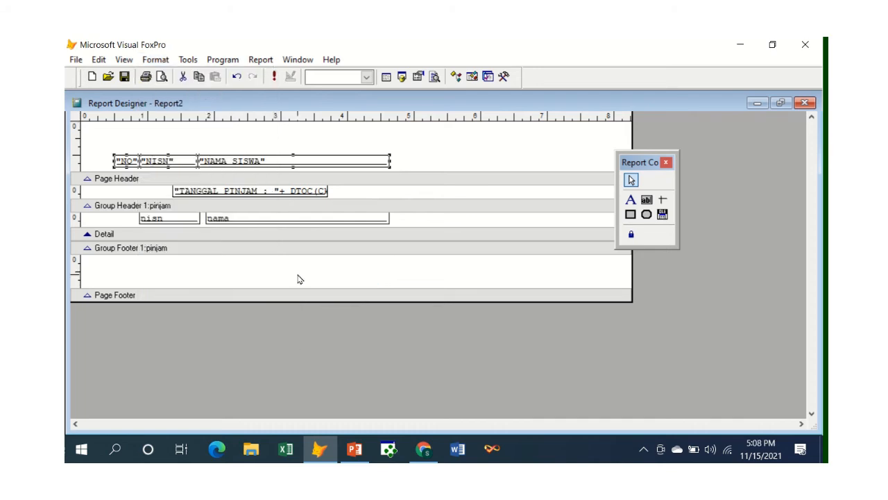
Step: Preview the report to check the centered column headings, and return to the report layout
{"action": "left_click", "coordinate": [435, 195]}
{"action": "left_click", "coordinate": [163, 77]}
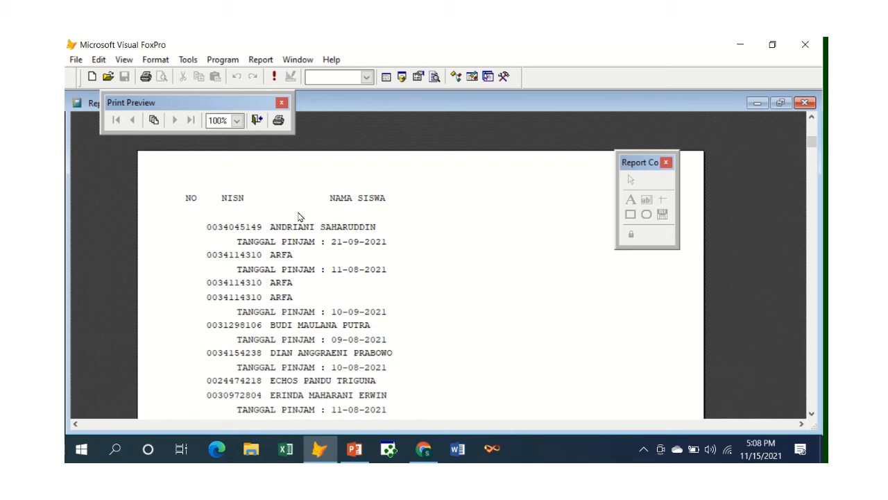
{"action": "left_click", "coordinate": [258, 119]}
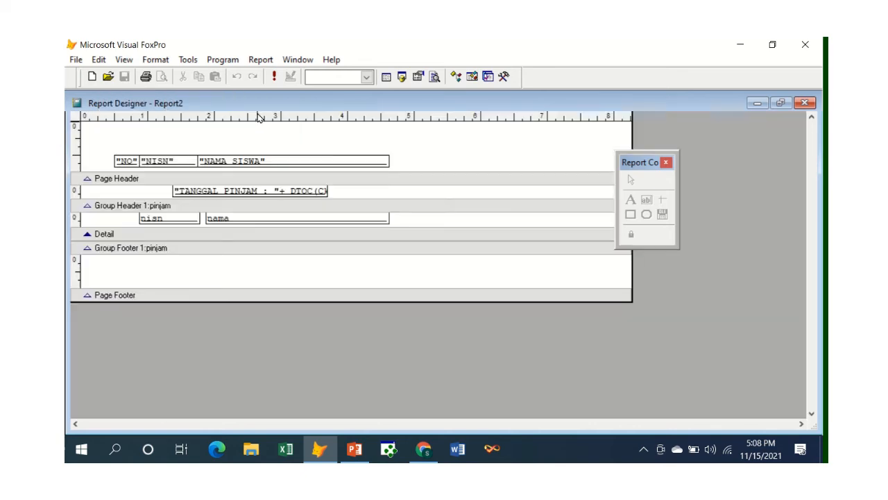
Step: Draw a rectangle about 7.5 in wide around the column headings in the Page Header band, and check it in the preview
{"action": "left_click", "coordinate": [631, 215]}
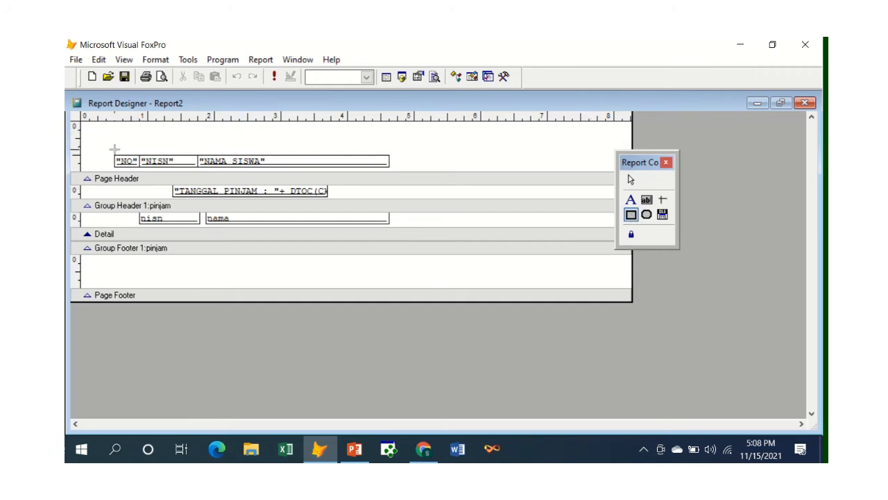
{"action": "left_click_drag", "start_coordinate": [114, 148], "coordinate": [614, 171]}
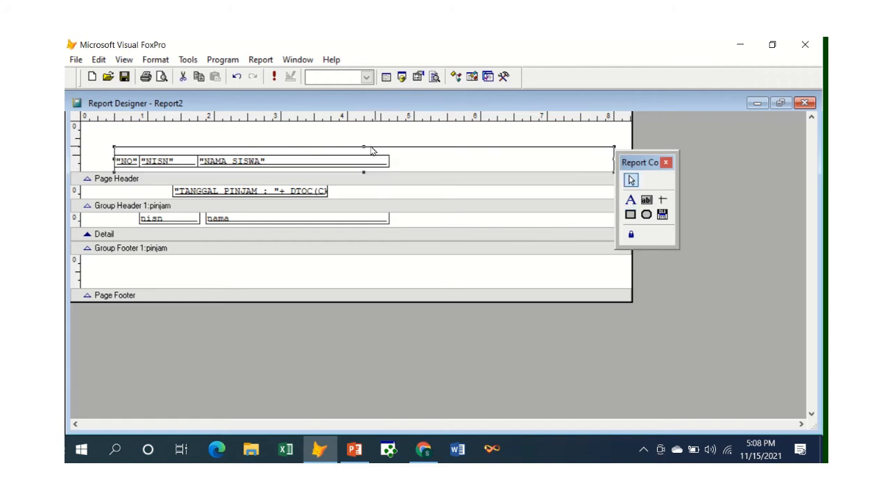
{"action": "left_click", "coordinate": [160, 76]}
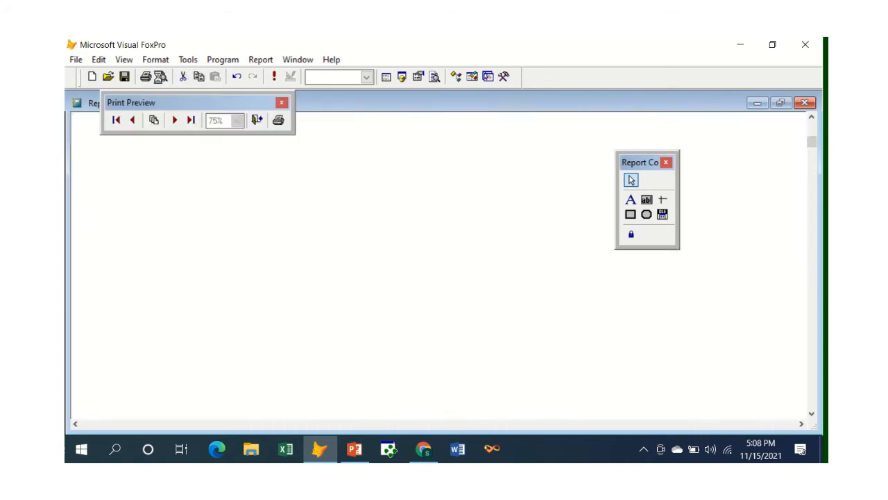
{"action": "left_click", "coordinate": [256, 121]}
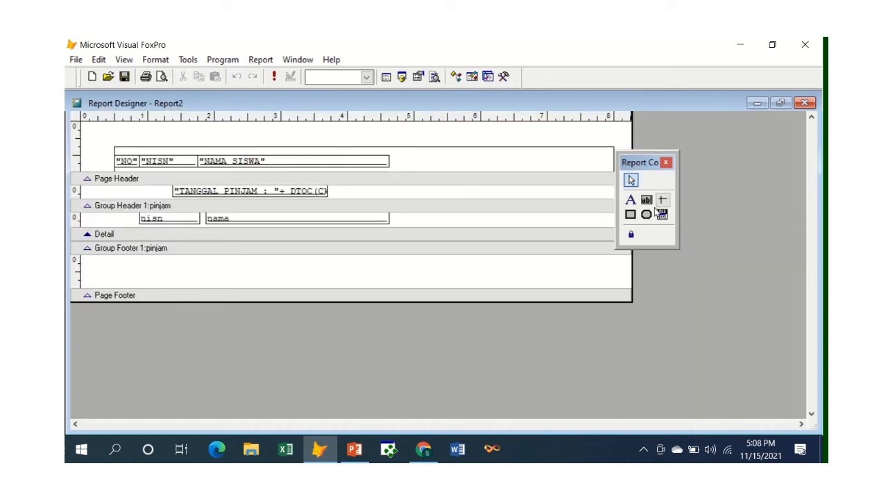
Step: Draw a left border line through the Group Header and Detail bands and a NO/NISN divider from Page Header to Detail, and preview them
{"action": "left_click", "coordinate": [663, 200]}
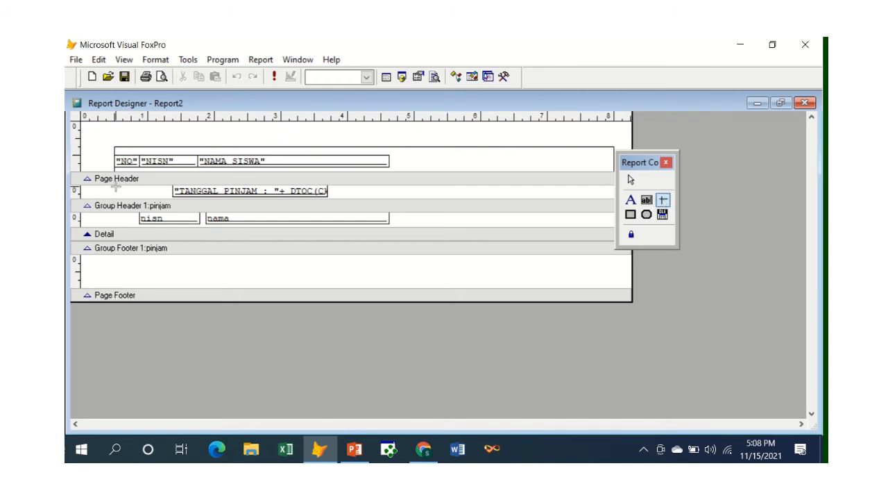
{"action": "left_click_drag", "start_coordinate": [115, 188], "coordinate": [119, 231]}
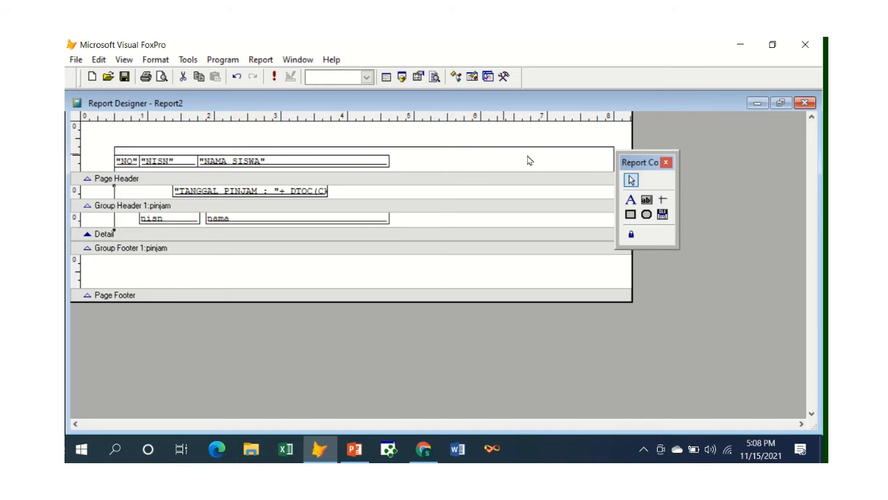
{"action": "left_click", "coordinate": [662, 201]}
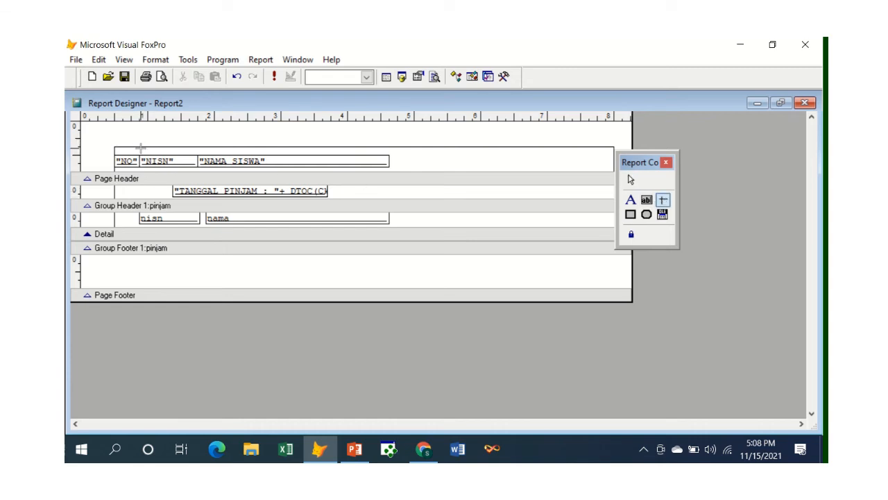
{"action": "left_click_drag", "start_coordinate": [140, 148], "coordinate": [141, 222]}
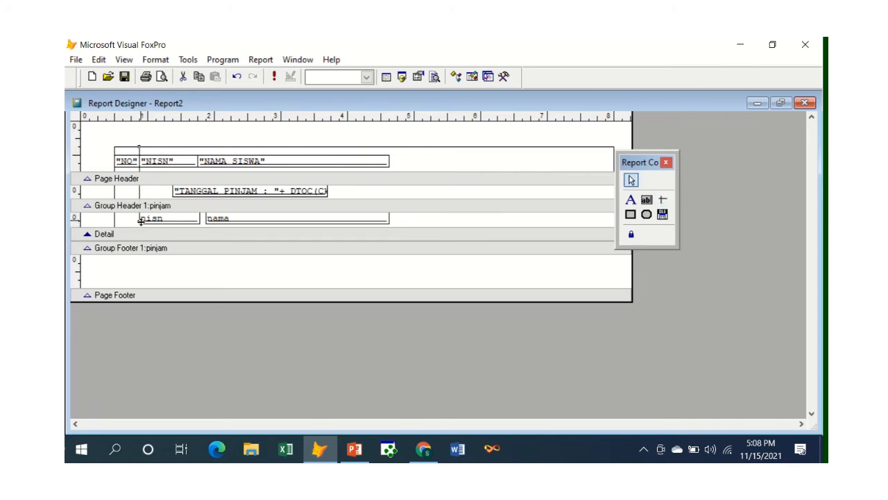
{"action": "left_click_drag", "start_coordinate": [141, 220], "coordinate": [141, 223]}
{"action": "left_click", "coordinate": [161, 77]}
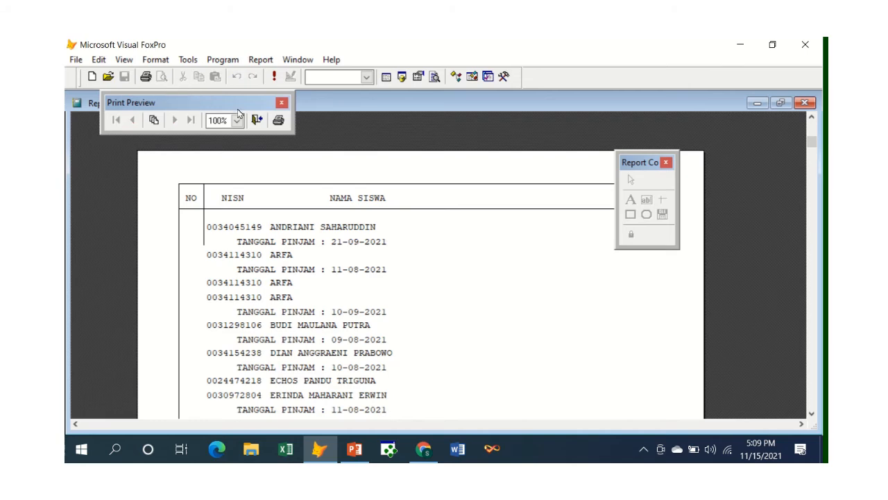
{"action": "left_click", "coordinate": [255, 121]}
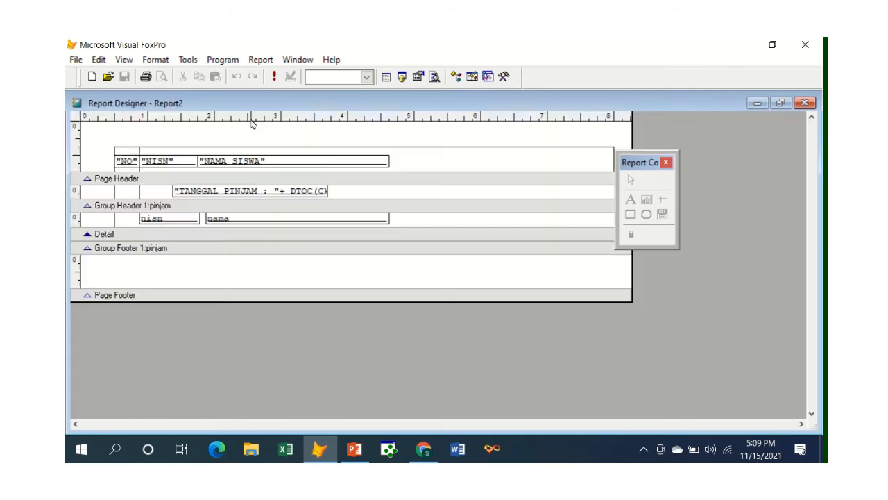
Step: Shorten the NO/NISN divider to the heading box's height, and add vertical dividers inside the box on both sides of NAMA SISWA
{"action": "left_click", "coordinate": [141, 198]}
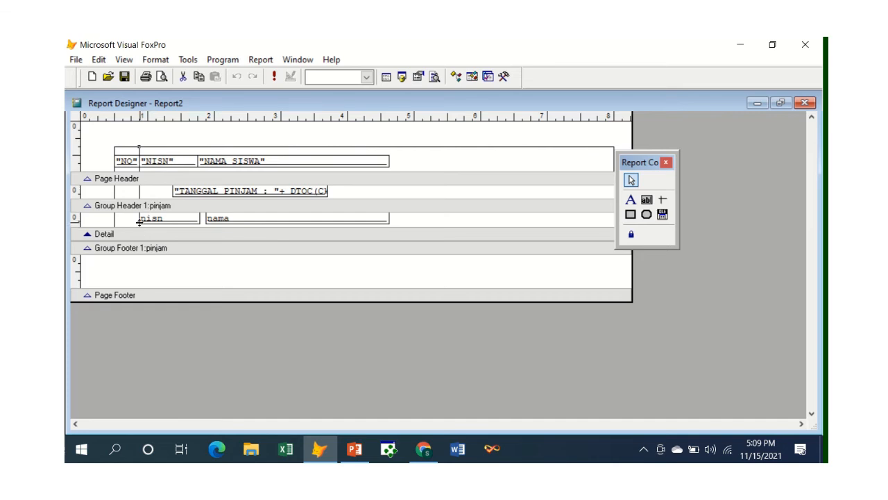
{"action": "left_click_drag", "start_coordinate": [138, 221], "coordinate": [139, 172]}
{"action": "left_click", "coordinate": [663, 200]}
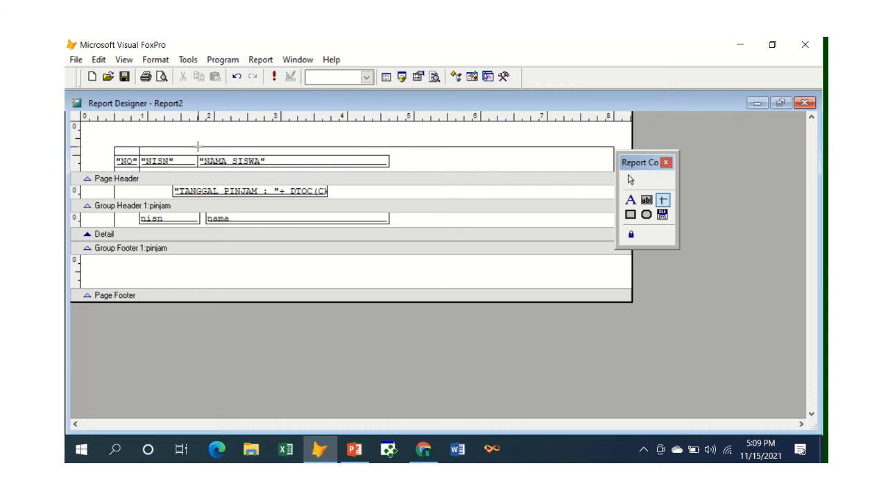
{"action": "left_click_drag", "start_coordinate": [198, 147], "coordinate": [203, 170]}
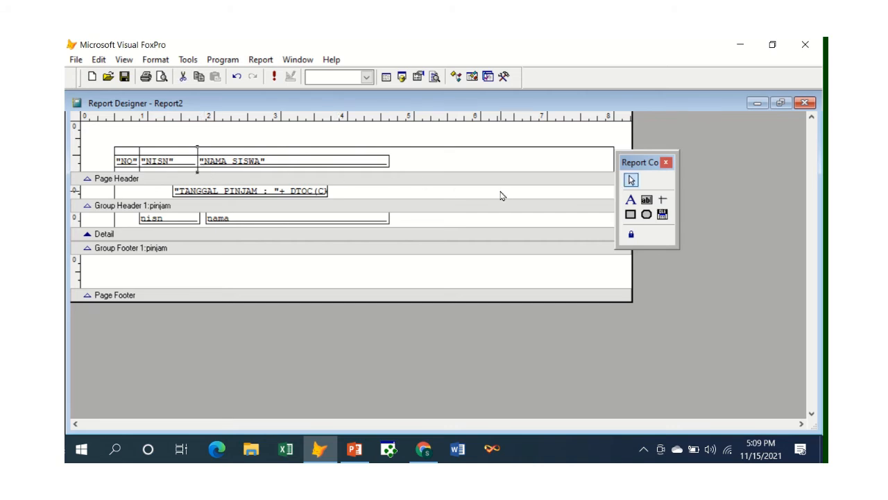
{"action": "left_click", "coordinate": [662, 200]}
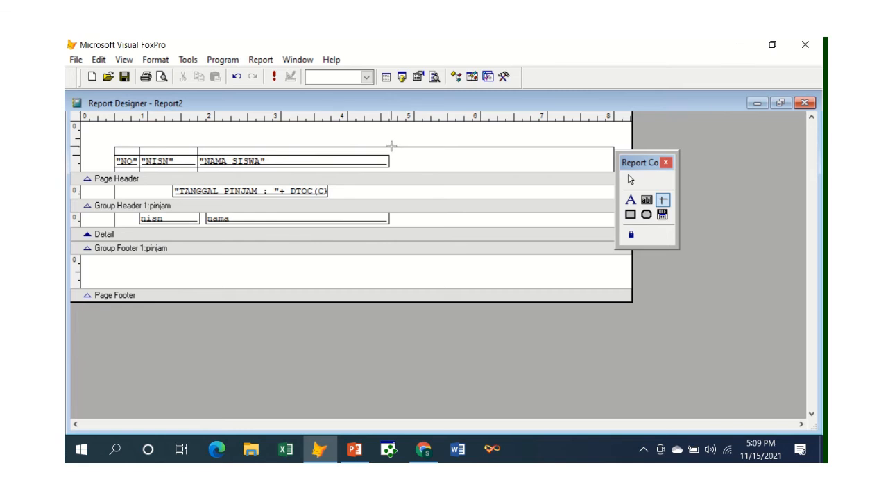
{"action": "left_click_drag", "start_coordinate": [392, 149], "coordinate": [393, 172]}
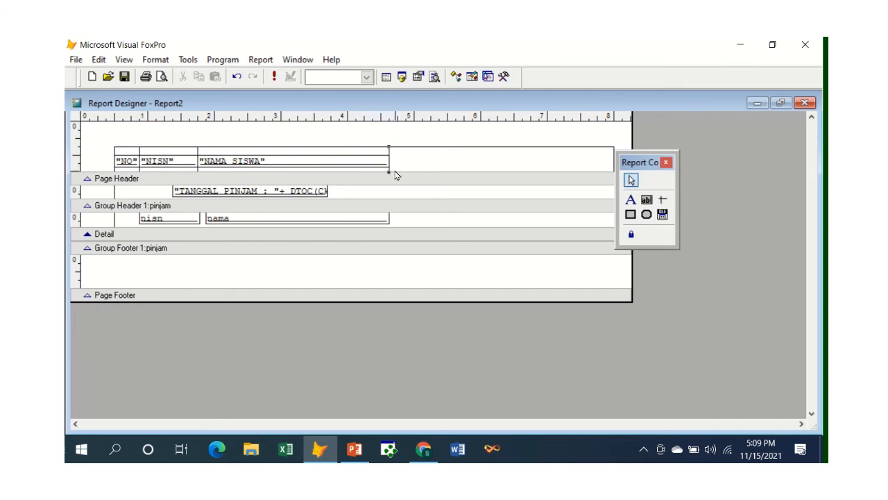
Step: Draw separate vertical lines at the nisn field's left edge in the Group Header and Detail bands
{"action": "left_click", "coordinate": [661, 201]}
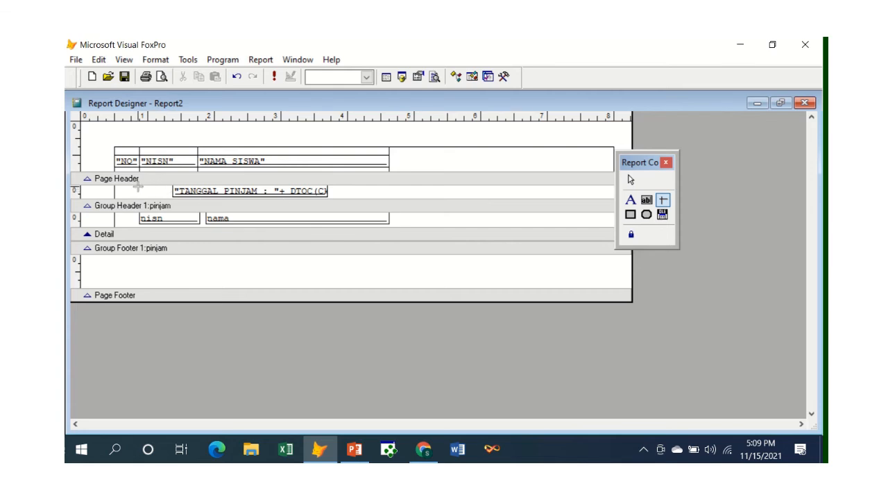
{"action": "left_click_drag", "start_coordinate": [139, 186], "coordinate": [139, 206]}
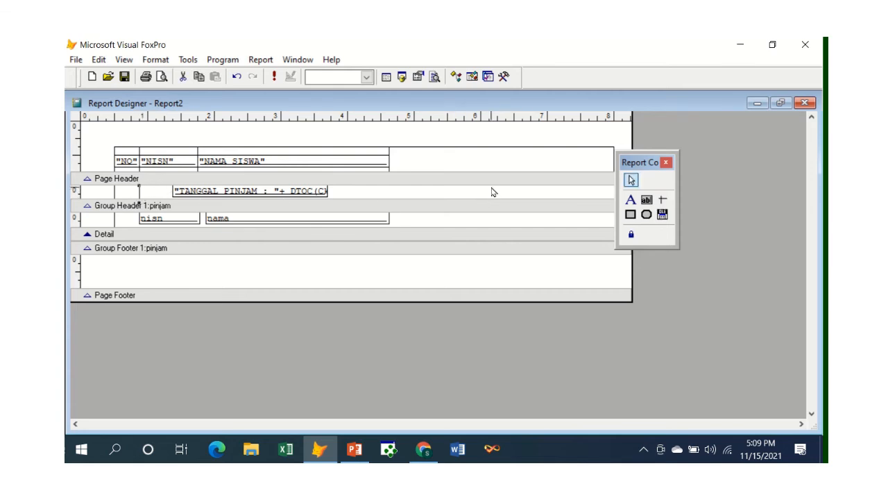
{"action": "left_click", "coordinate": [662, 199]}
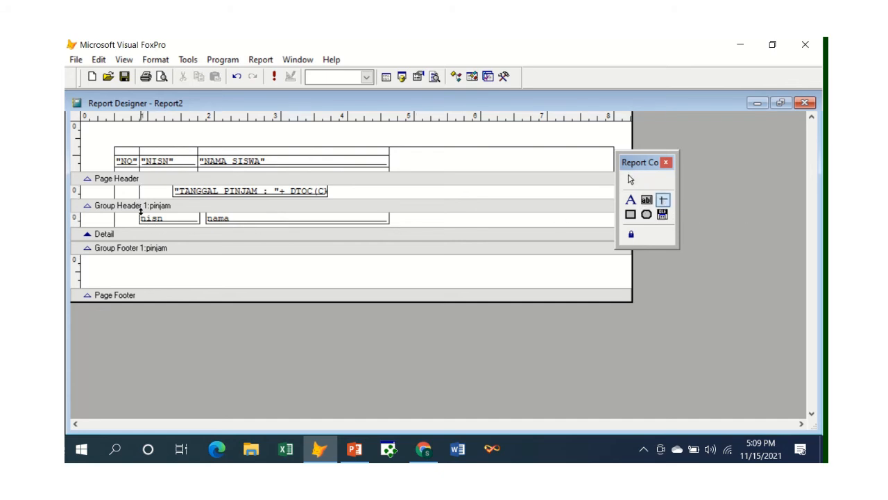
{"action": "left_click_drag", "start_coordinate": [141, 212], "coordinate": [139, 229]}
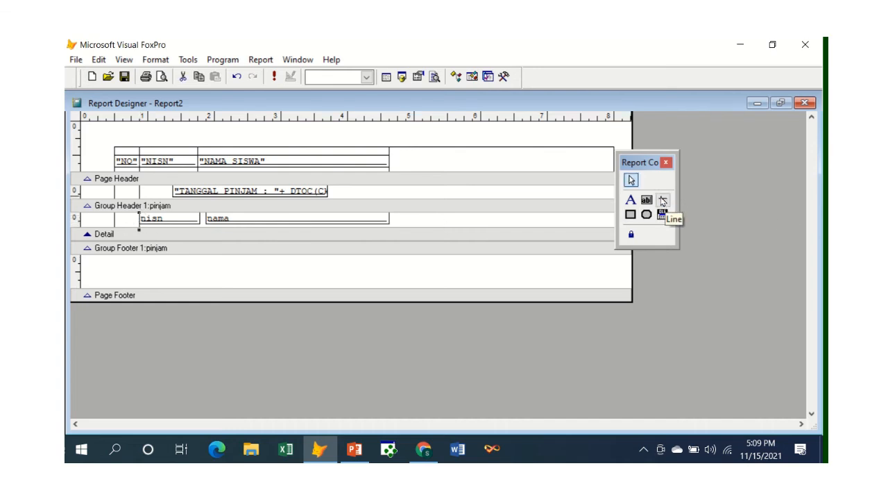
Step: Draw a Detail-band divider near nisn's right edge and a line through Group Header and Detail at nama's right edge, and preview the report
{"action": "left_click", "coordinate": [663, 201]}
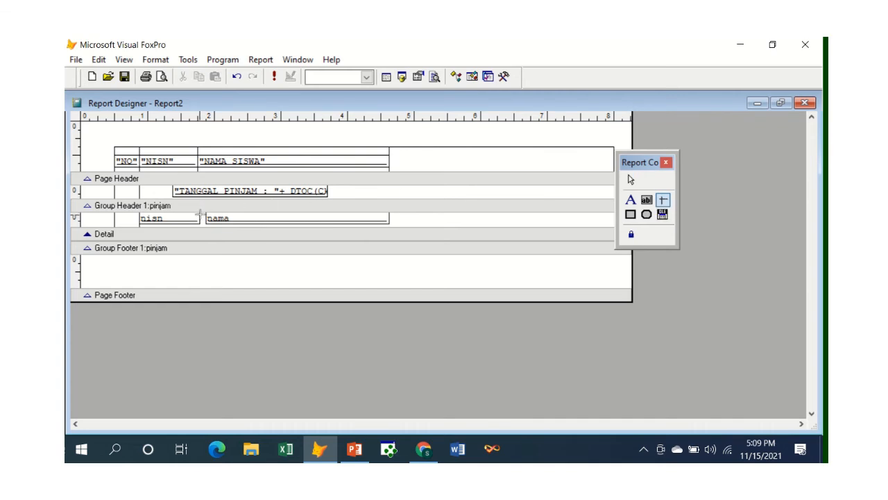
{"action": "left_click_drag", "start_coordinate": [200, 214], "coordinate": [200, 224]}
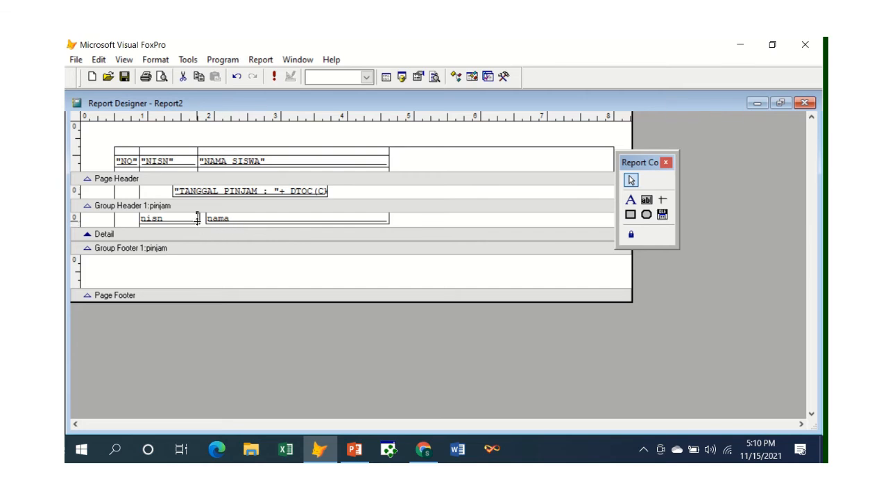
{"action": "left_click", "coordinate": [197, 222]}
{"action": "left_click", "coordinate": [662, 200]}
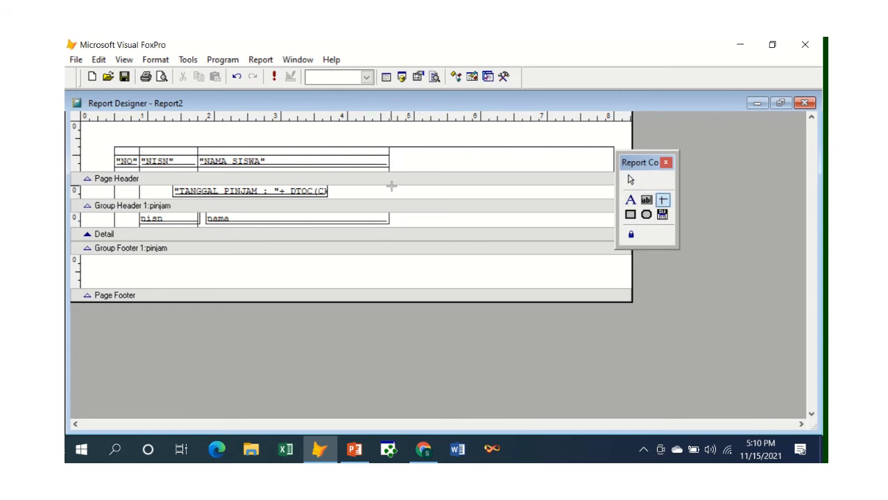
{"action": "left_click_drag", "start_coordinate": [390, 186], "coordinate": [389, 229]}
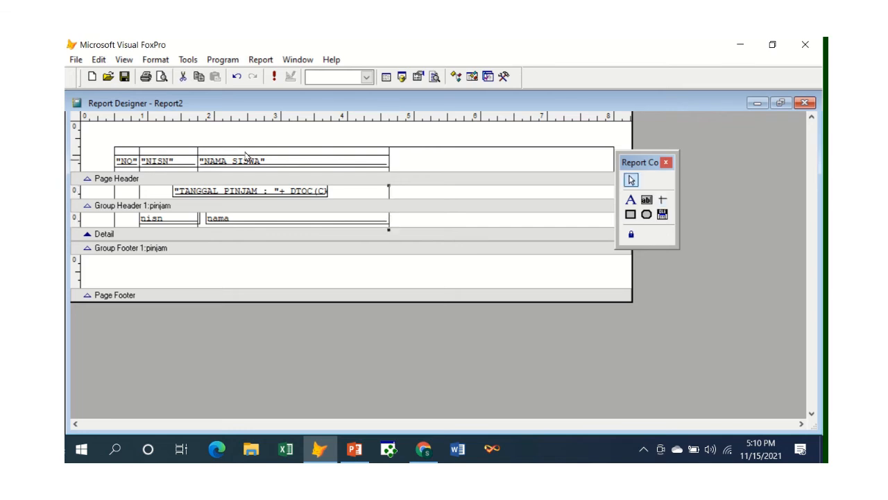
{"action": "left_click", "coordinate": [161, 77]}
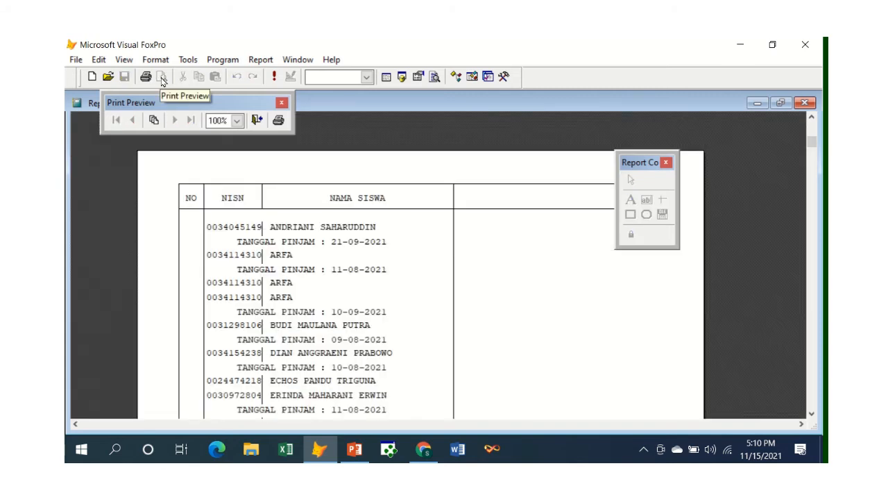
{"action": "scroll", "coordinate": [527, 188], "scroll_direction": "down", "scroll_amount": 6}
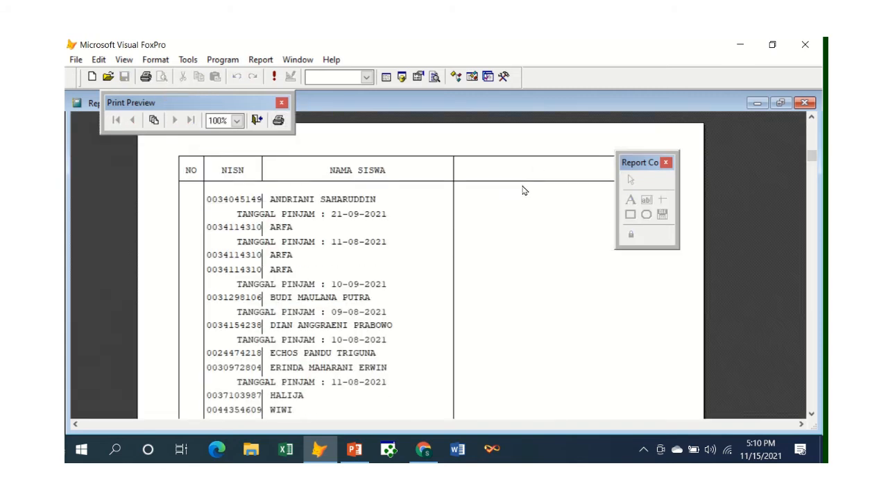
{"action": "scroll", "coordinate": [392, 200], "scroll_direction": "up", "scroll_amount": 8}
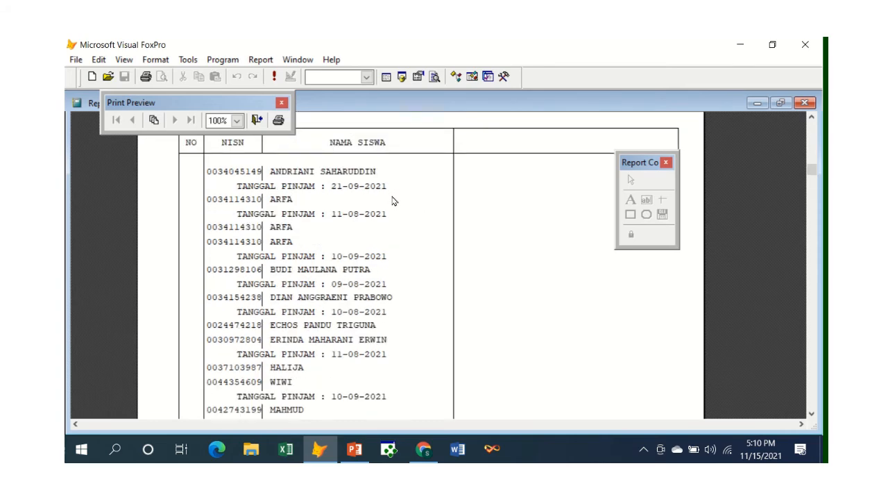
{"action": "left_click", "coordinate": [256, 121]}
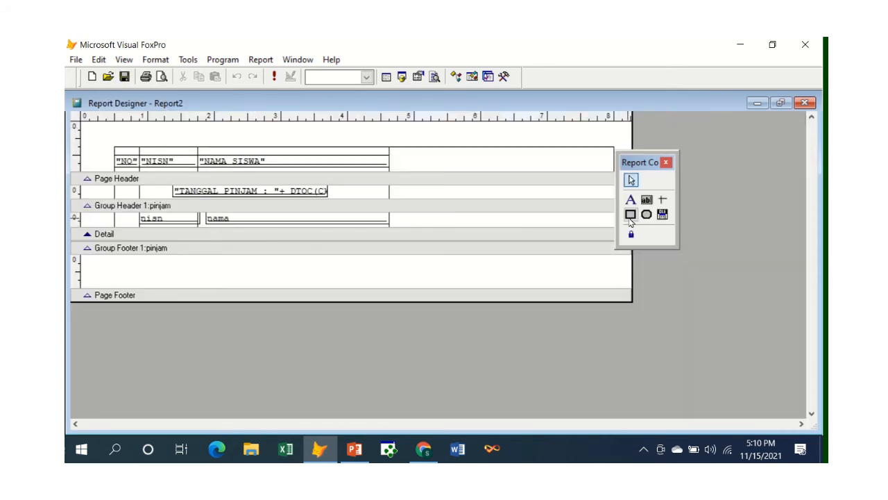
Step: Draw a horizontal line spanning the heading box's width in the Group Header band, move it just below the TANGGAL PINJAM field, and preview it
{"action": "left_click", "coordinate": [663, 201]}
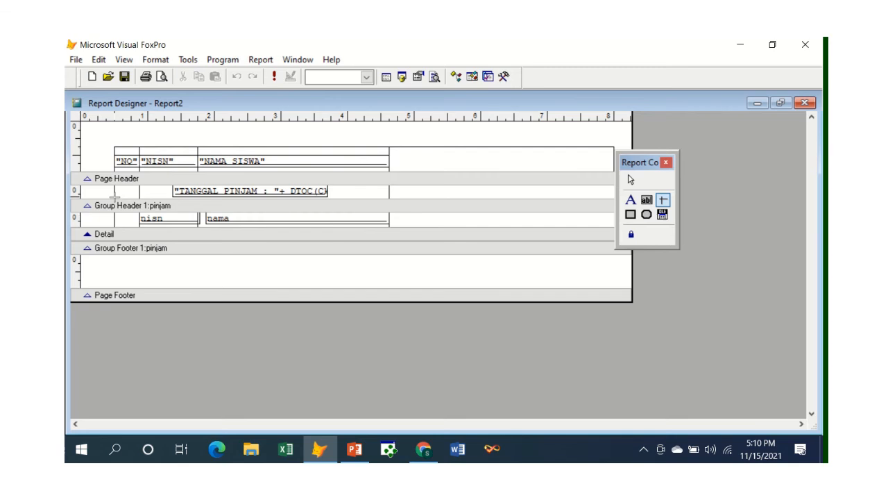
{"action": "left_click_drag", "start_coordinate": [115, 197], "coordinate": [612, 204]}
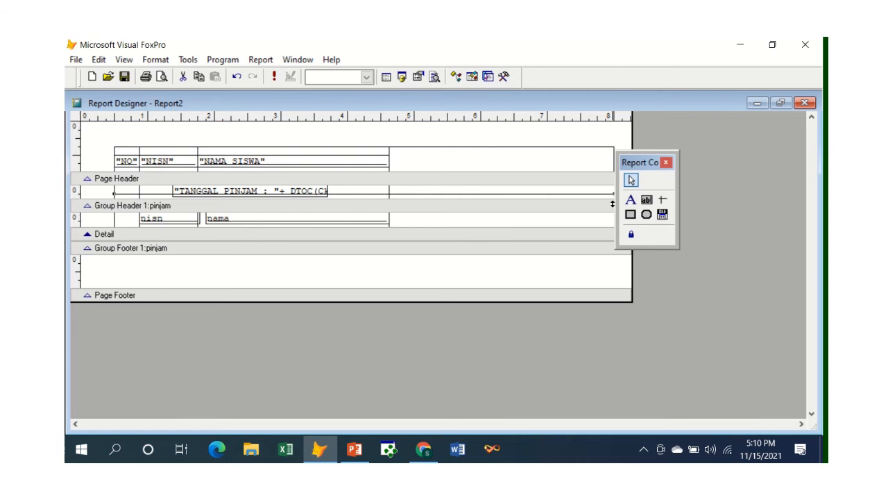
{"action": "key", "text": "Down"}
{"action": "key", "text": "Down"}
{"action": "key", "text": "Down"}
{"action": "key", "text": "Down"}
{"action": "key", "text": "Down"}
{"action": "key", "text": "Down"}
{"action": "key", "text": "Down"}
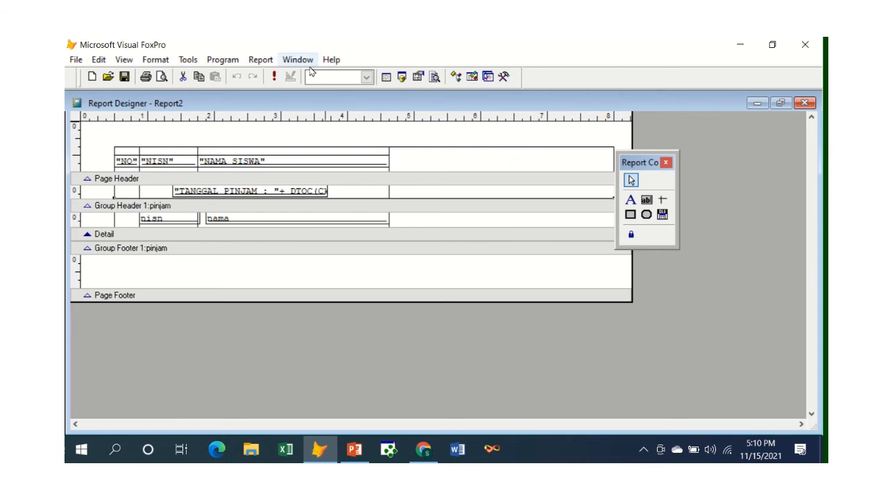
{"action": "left_click", "coordinate": [161, 77]}
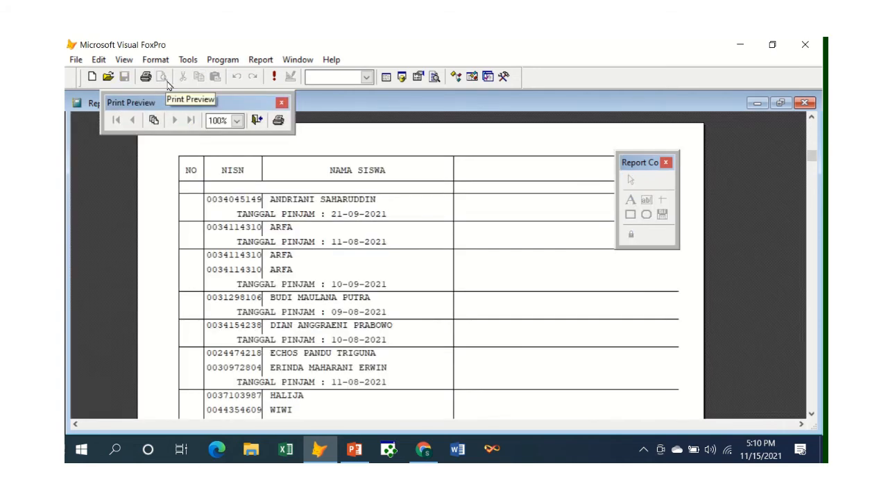
{"action": "left_click", "coordinate": [256, 121]}
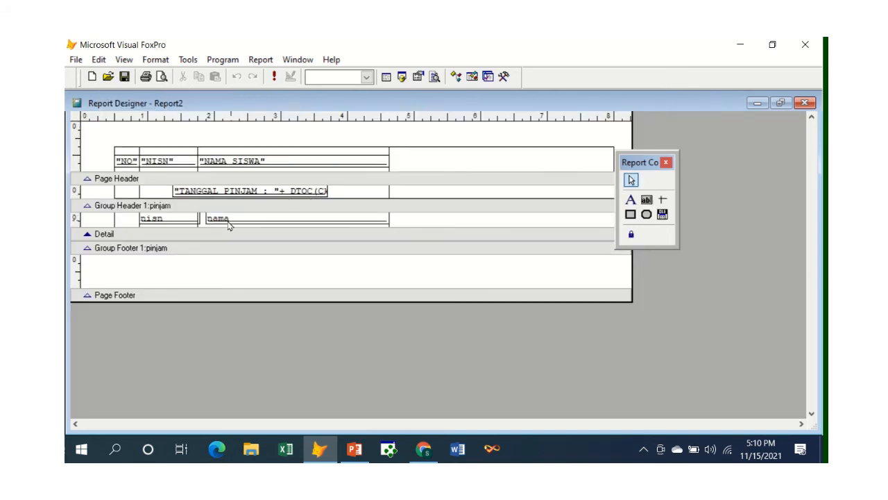
Step: Enlarge the Group Footer band slightly, draw a horizontal line across the heading box's width in it, and check the report preview
{"action": "left_click_drag", "start_coordinate": [206, 243], "coordinate": [254, 247]}
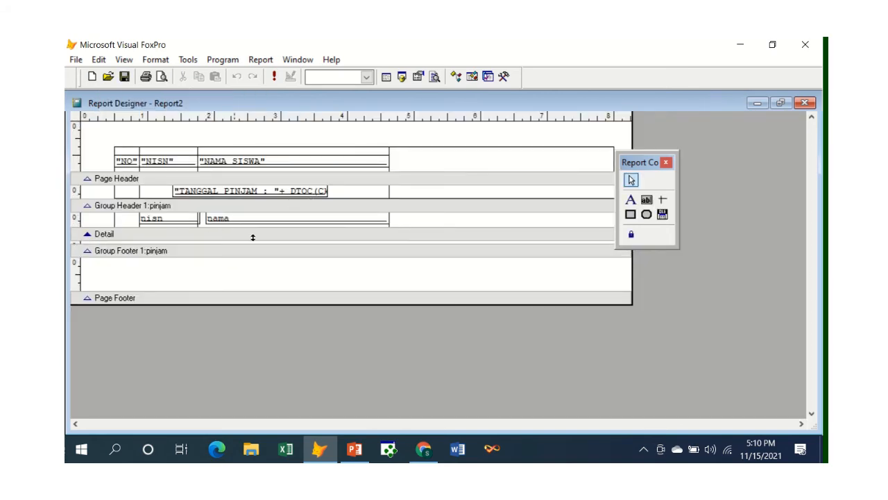
{"action": "left_click", "coordinate": [662, 201]}
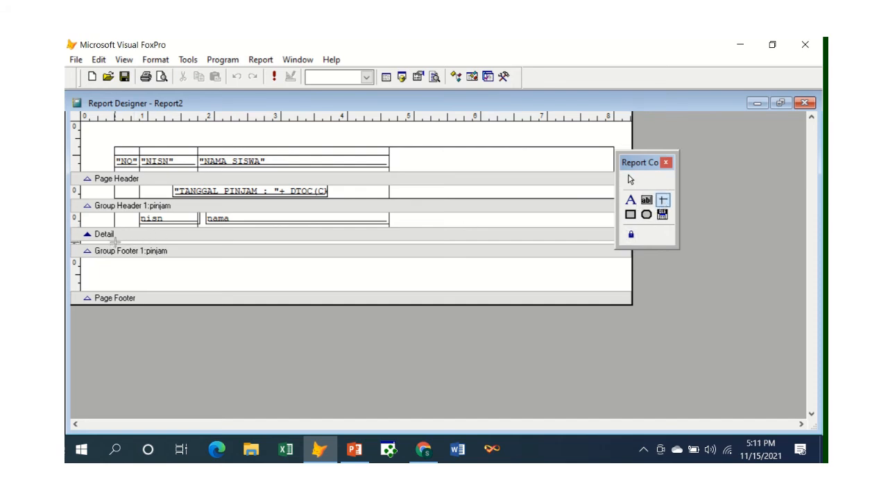
{"action": "left_click_drag", "start_coordinate": [115, 241], "coordinate": [616, 244]}
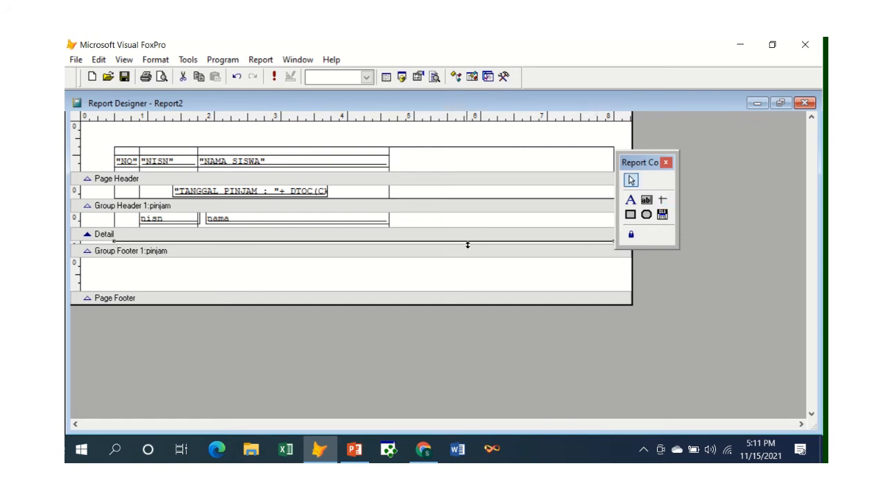
{"action": "left_click", "coordinate": [161, 79]}
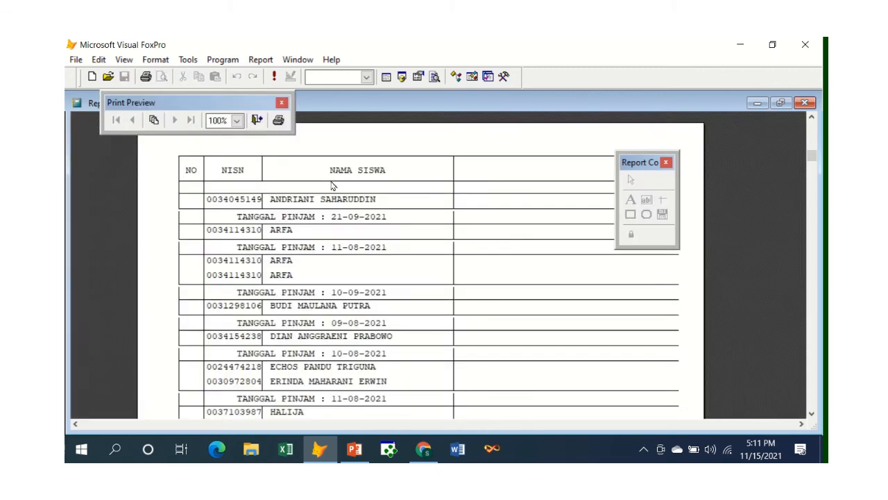
{"action": "scroll", "coordinate": [337, 248], "scroll_direction": "down", "scroll_amount": 3}
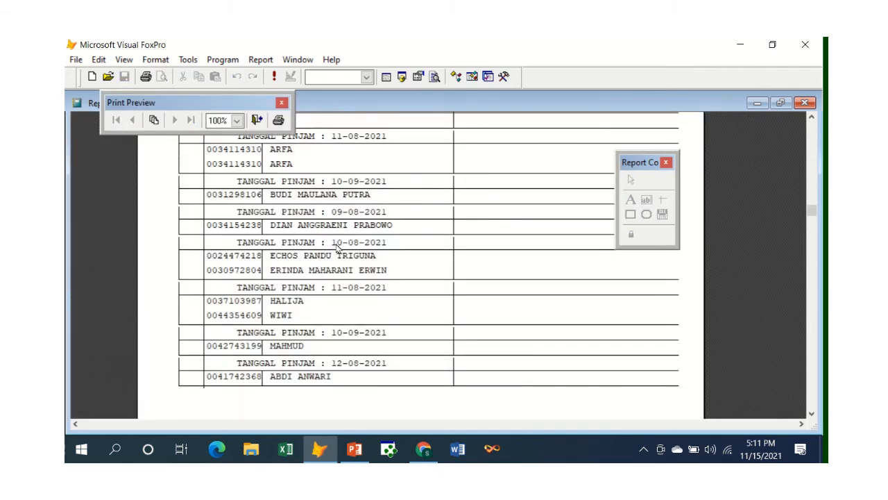
{"action": "scroll", "coordinate": [337, 247], "scroll_direction": "down", "scroll_amount": 1}
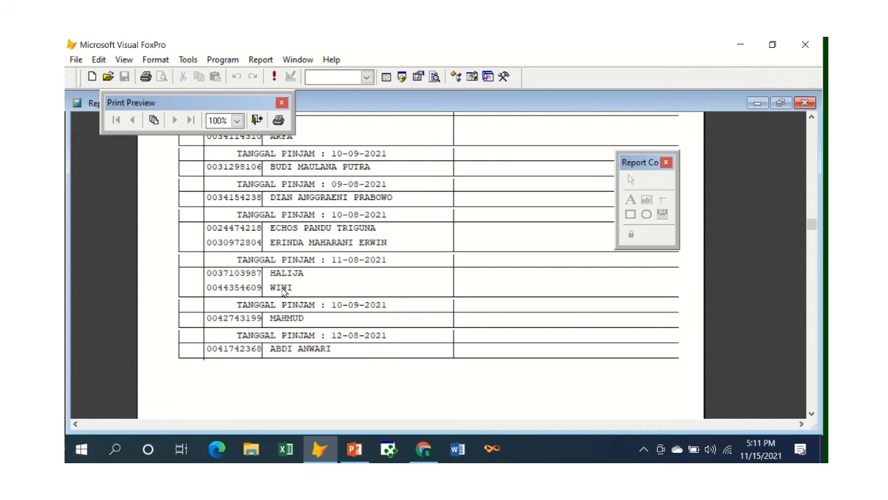
{"action": "scroll", "coordinate": [282, 277], "scroll_direction": "up", "scroll_amount": 3}
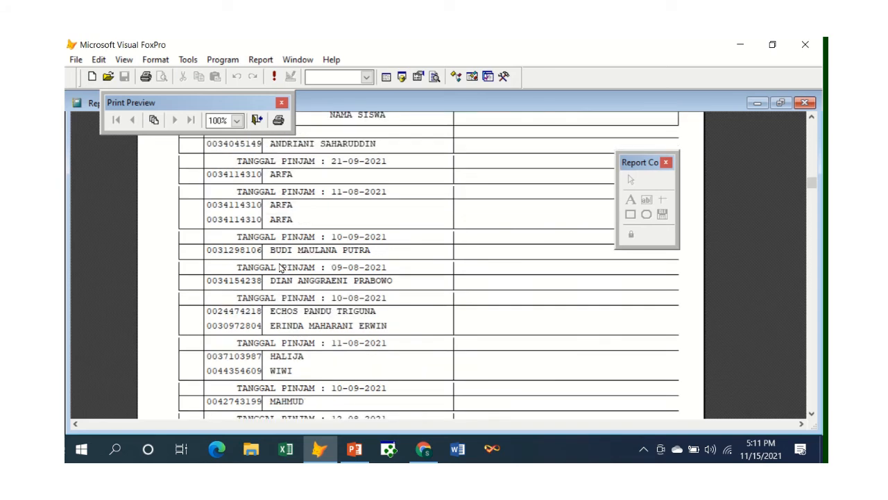
{"action": "left_click", "coordinate": [257, 120]}
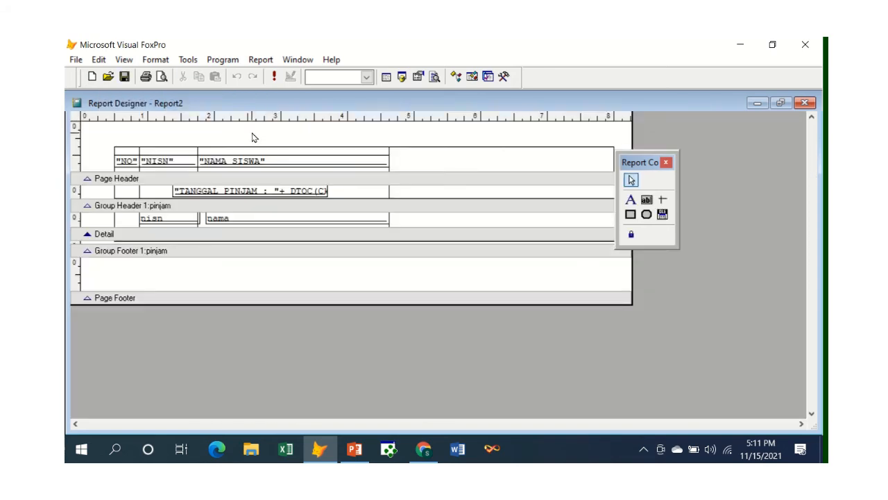
Step: Move the TANGGAL PINJAM field so it starts just inside the NISN column in the Group Header band, and preview the report
{"action": "left_click", "coordinate": [225, 196]}
{"action": "left_click_drag", "start_coordinate": [225, 197], "coordinate": [199, 200]}
{"action": "key", "text": "Up"}
{"action": "key", "text": "Up"}
{"action": "key", "text": "Up"}
{"action": "key", "text": "Up"}
{"action": "key", "text": "Up"}
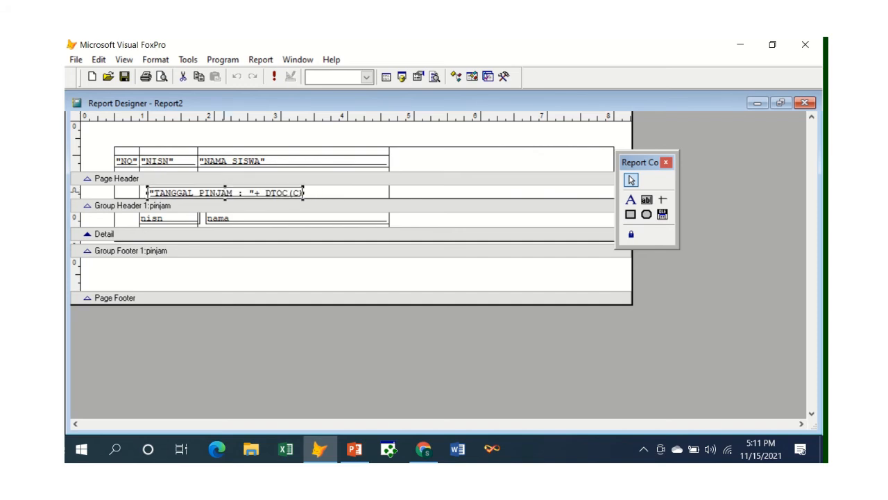
{"action": "key", "text": "Down"}
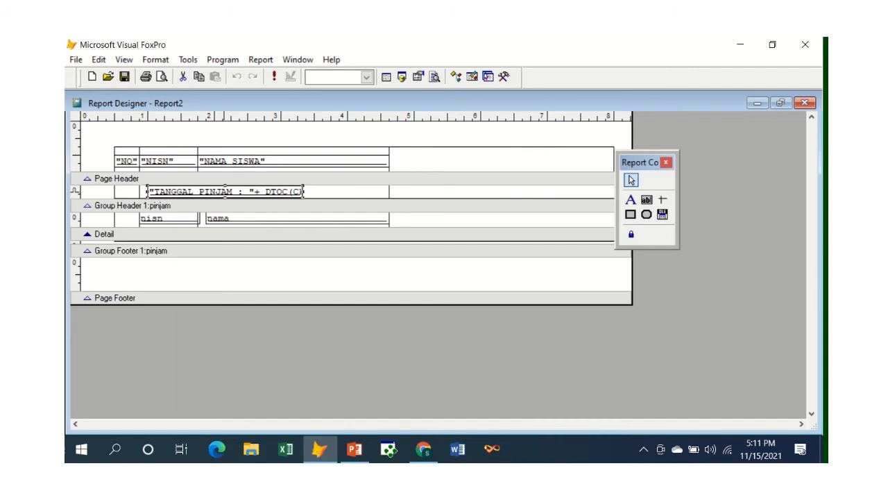
{"action": "left_click", "coordinate": [162, 76]}
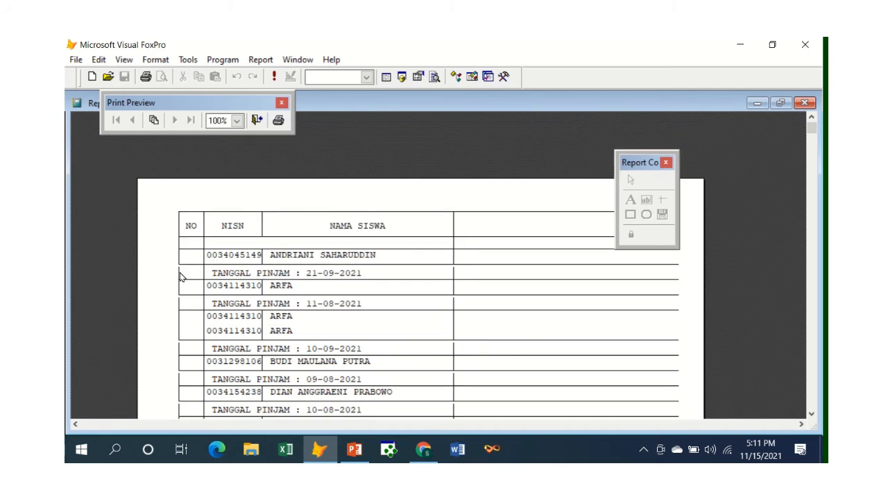
{"action": "left_click", "coordinate": [257, 122]}
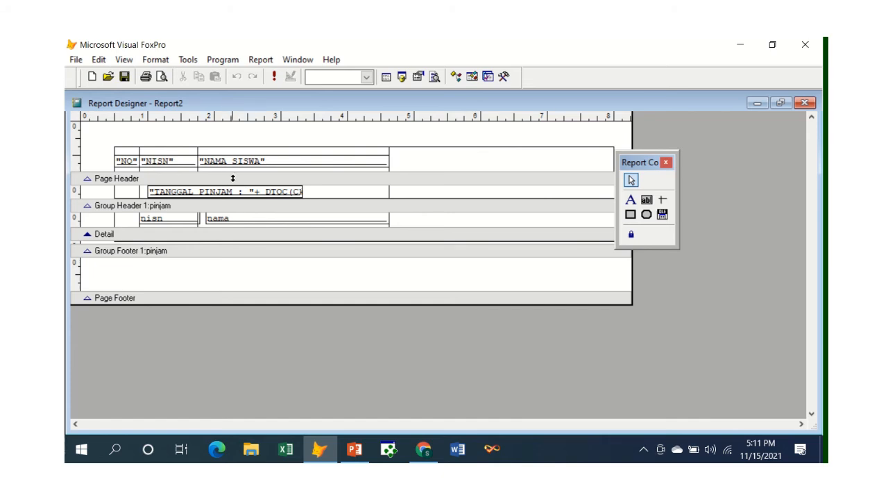
Step: Add a report variable named nm in the report properties
{"action": "left_click", "coordinate": [270, 60]}
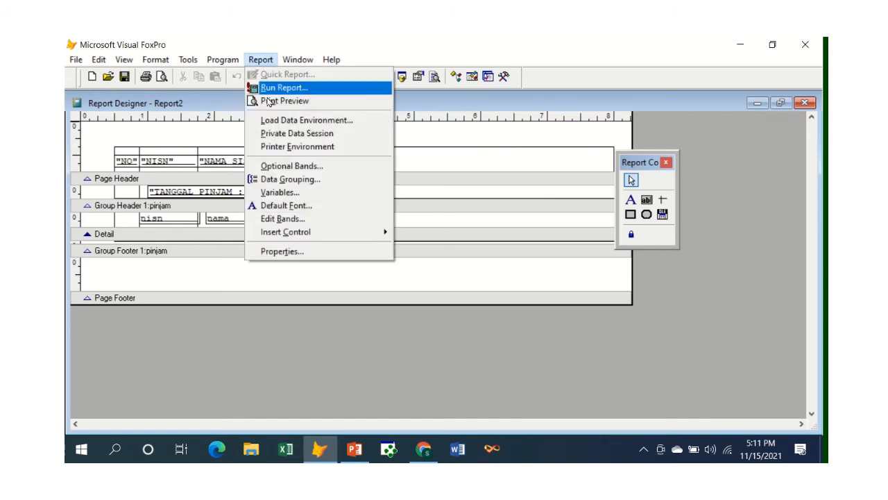
{"action": "left_click", "coordinate": [281, 251]}
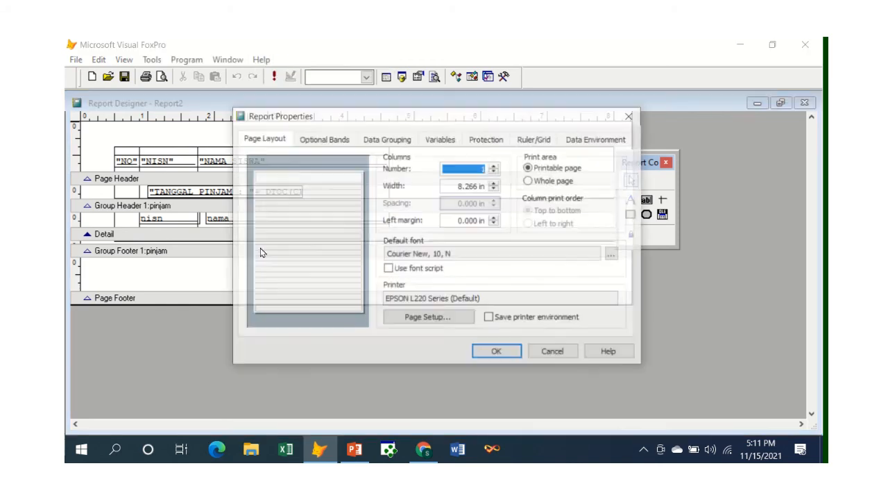
{"action": "left_click", "coordinate": [431, 141]}
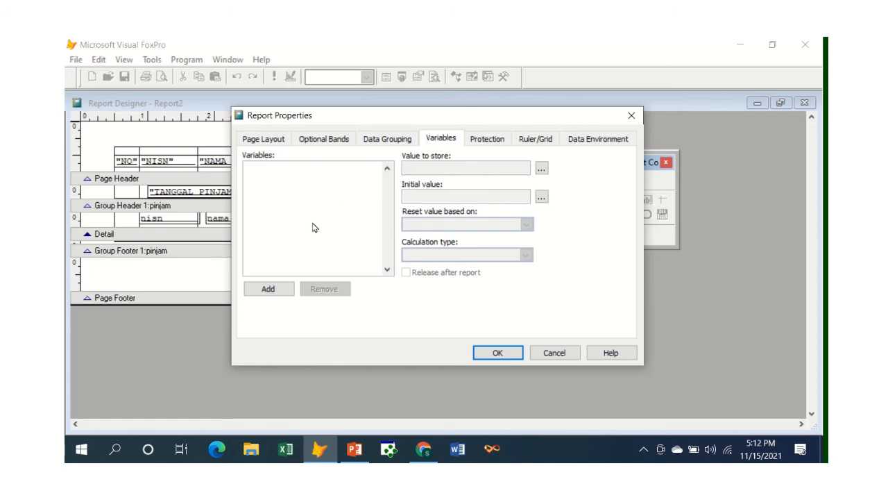
{"action": "left_click", "coordinate": [268, 289]}
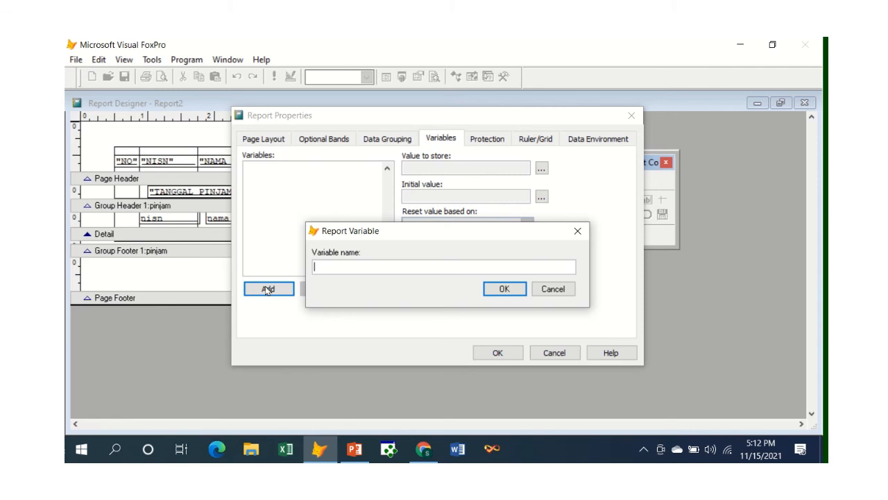
{"action": "type", "text": "r"}
{"action": "left_click", "coordinate": [503, 288]}
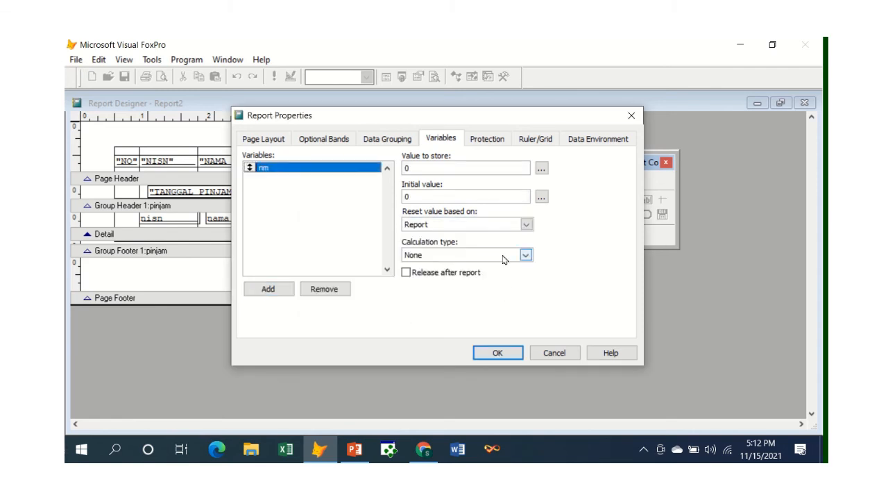
Step: Set the nm variable to store Ckembali.nisn with calculation type Count, and apply the report properties
{"action": "left_click", "coordinate": [543, 170]}
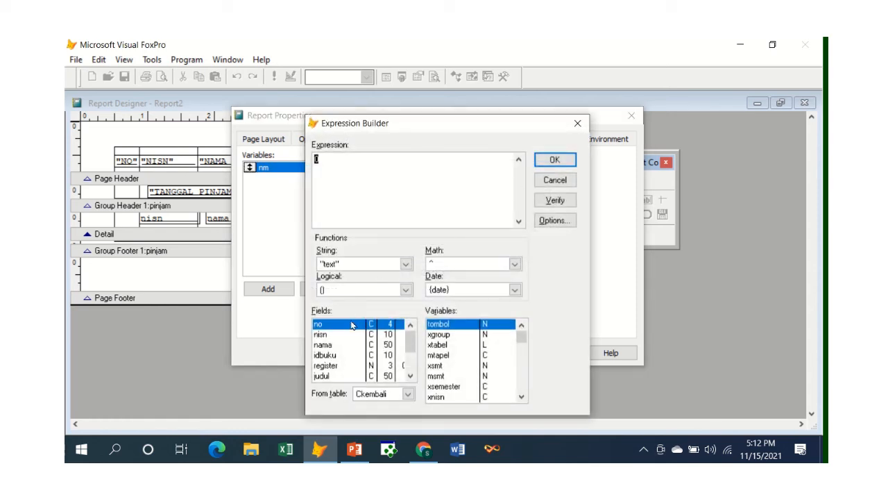
{"action": "double_click", "coordinate": [338, 337]}
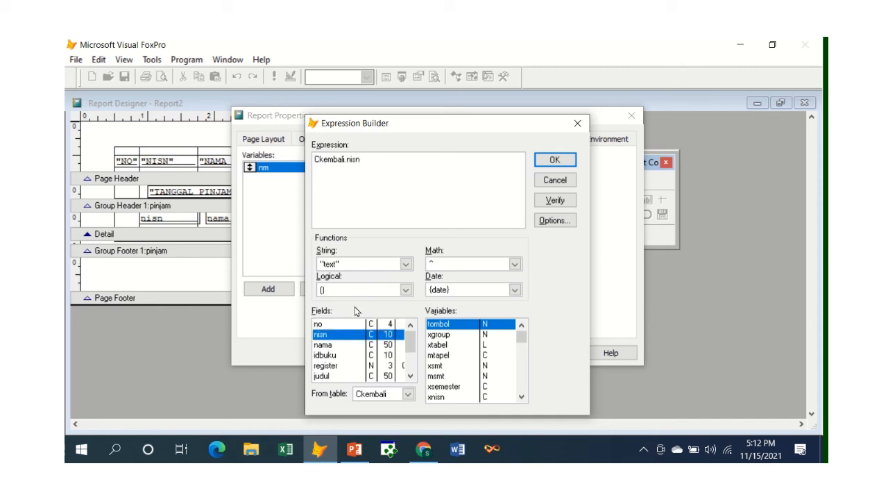
{"action": "left_click", "coordinate": [555, 161]}
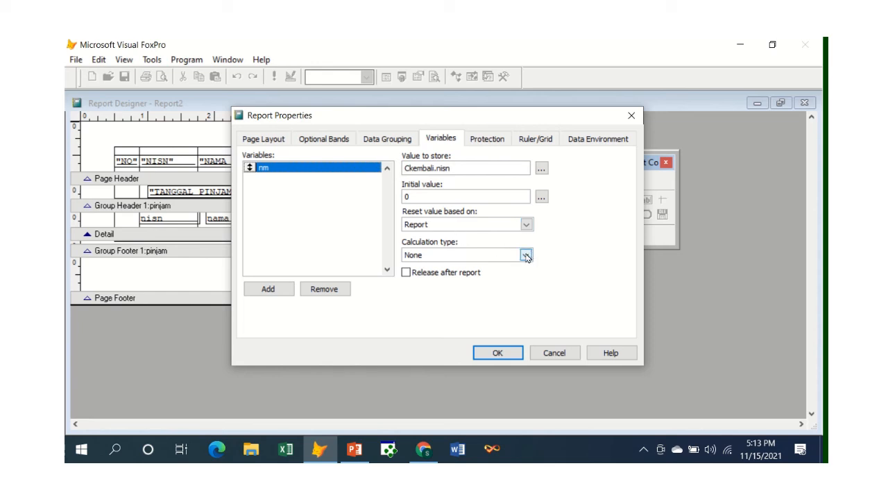
{"action": "left_click", "coordinate": [527, 255]}
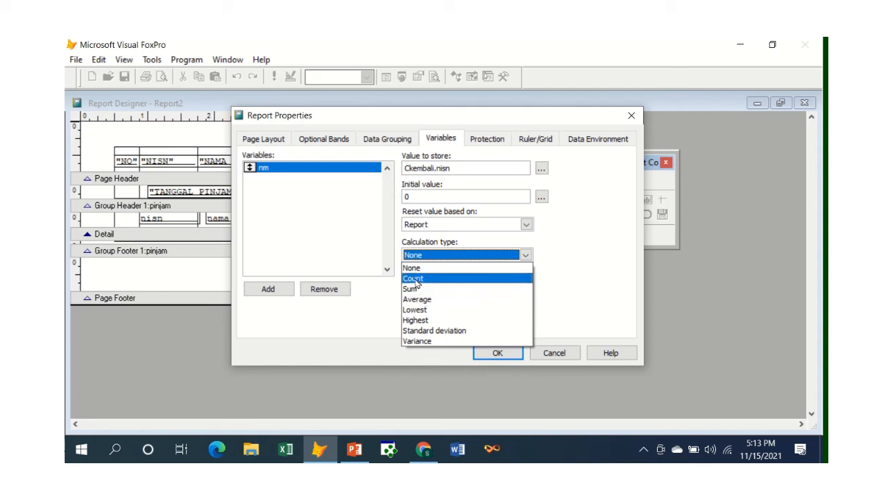
{"action": "left_click", "coordinate": [416, 280]}
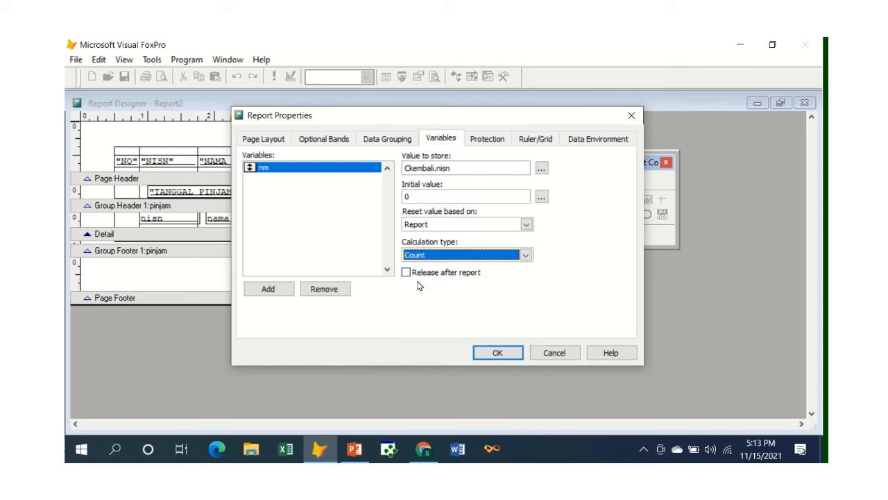
{"action": "left_click", "coordinate": [494, 353]}
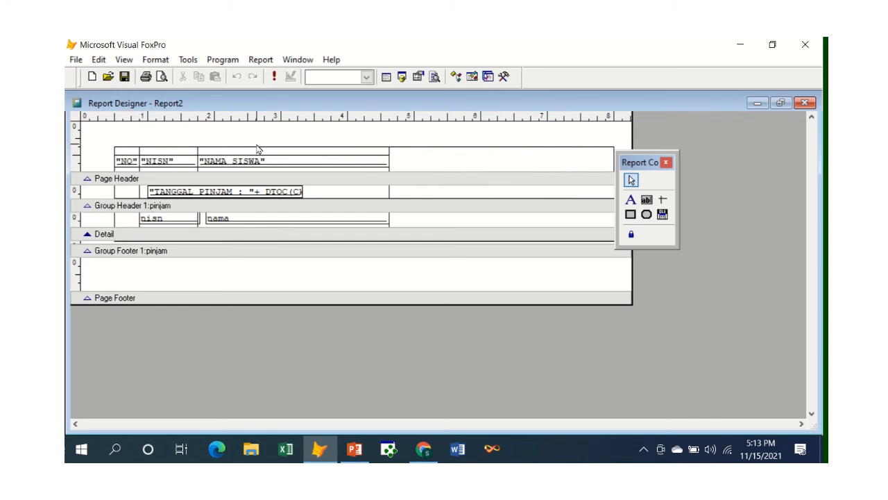
Step: Place a field in the Detail band under the NO heading, with the report variable nm as its expression
{"action": "left_click", "coordinate": [646, 200]}
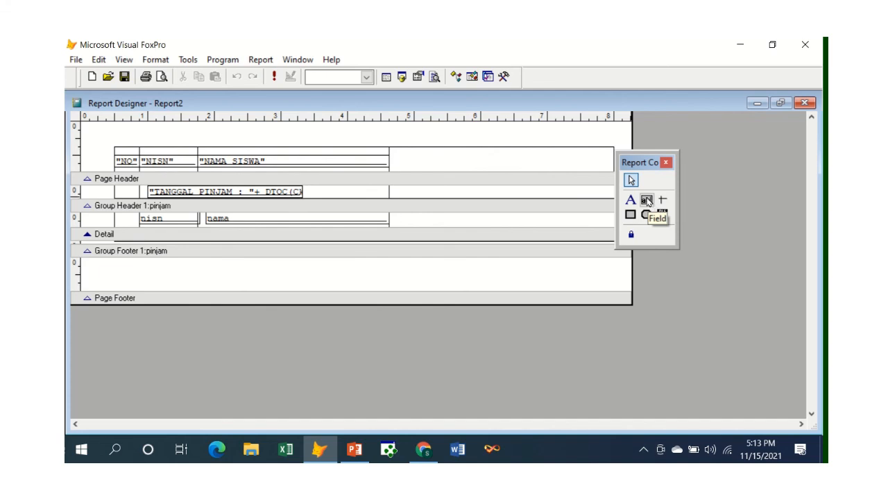
{"action": "left_click", "coordinate": [646, 200]}
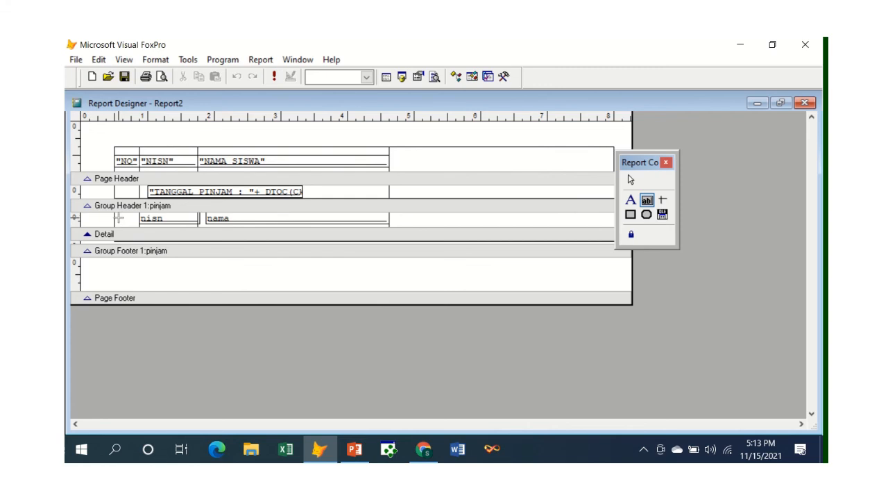
{"action": "left_click", "coordinate": [123, 219]}
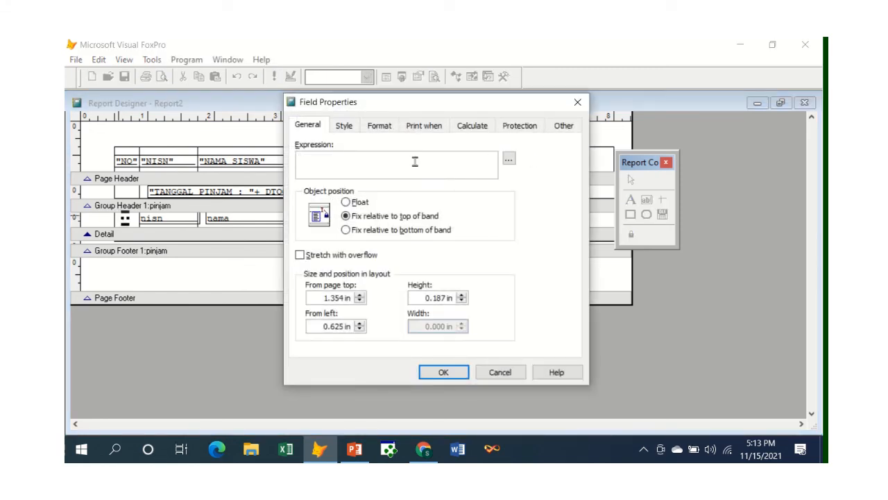
{"action": "left_click", "coordinate": [509, 159]}
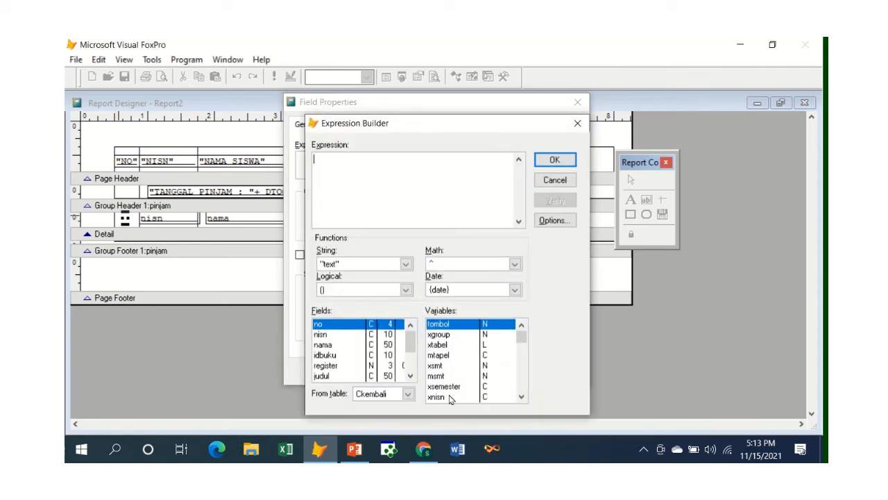
{"action": "left_click", "coordinate": [440, 334]}
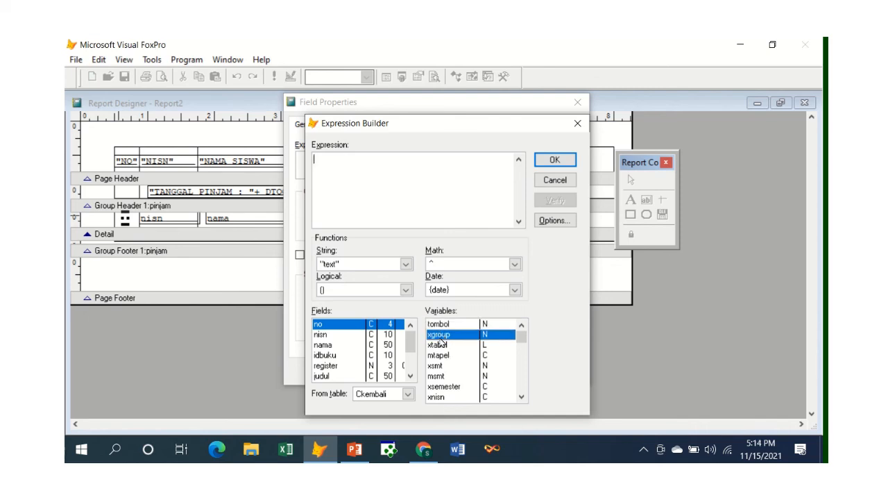
{"action": "left_click", "coordinate": [441, 324]}
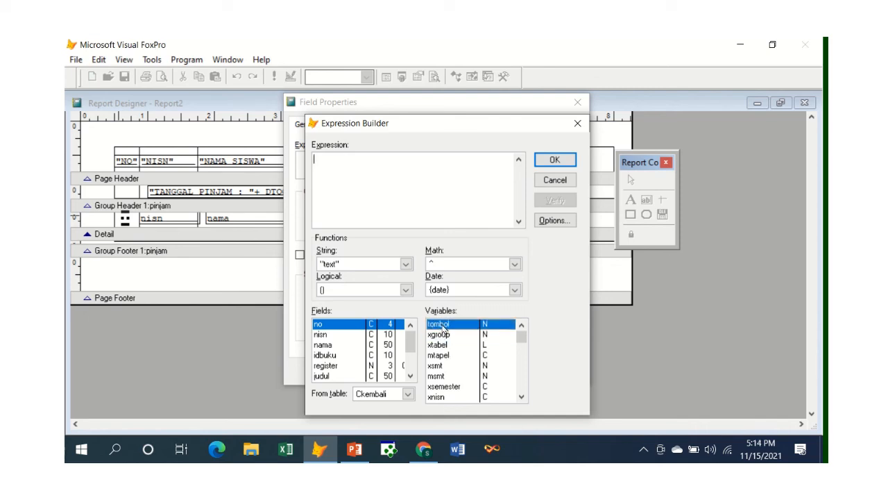
{"action": "key", "text": "n"}
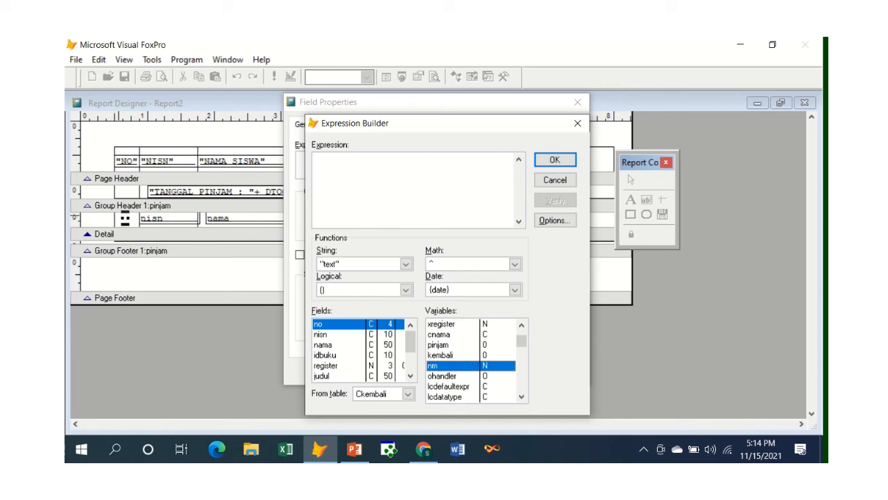
{"action": "left_click", "coordinate": [455, 386]}
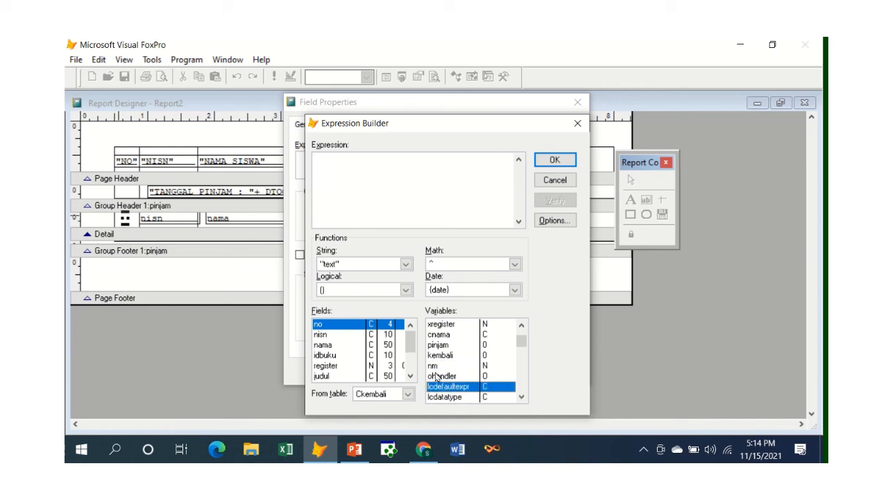
{"action": "left_click", "coordinate": [435, 366]}
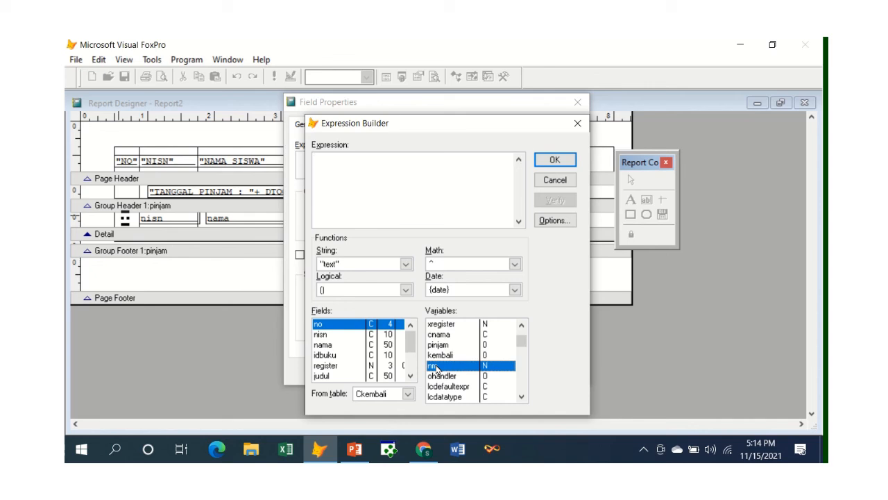
{"action": "double_click", "coordinate": [435, 366]}
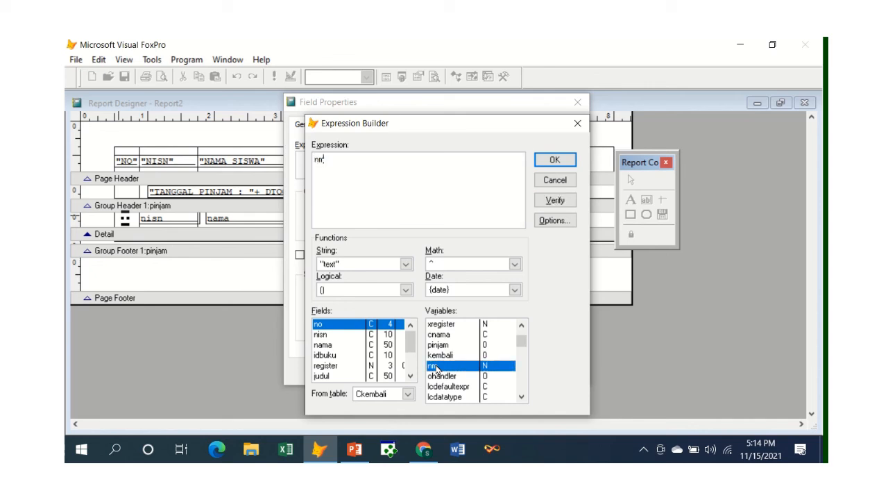
{"action": "left_click", "coordinate": [554, 161]}
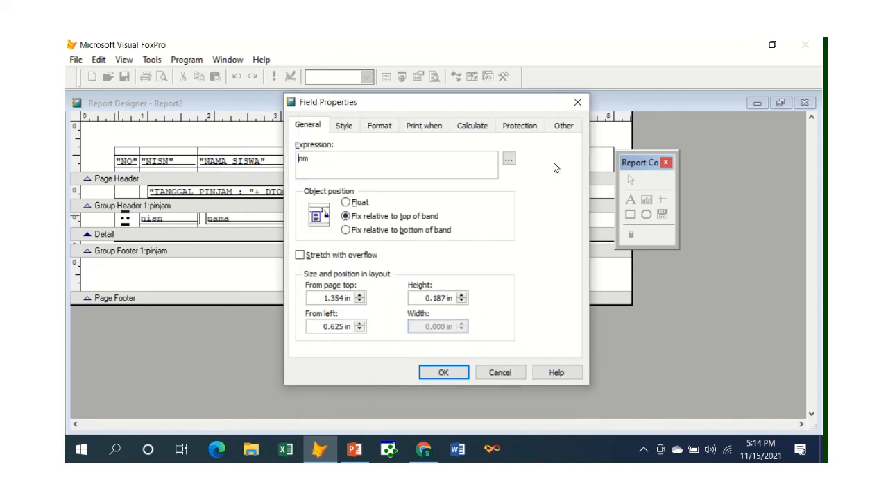
{"action": "left_click", "coordinate": [455, 371]}
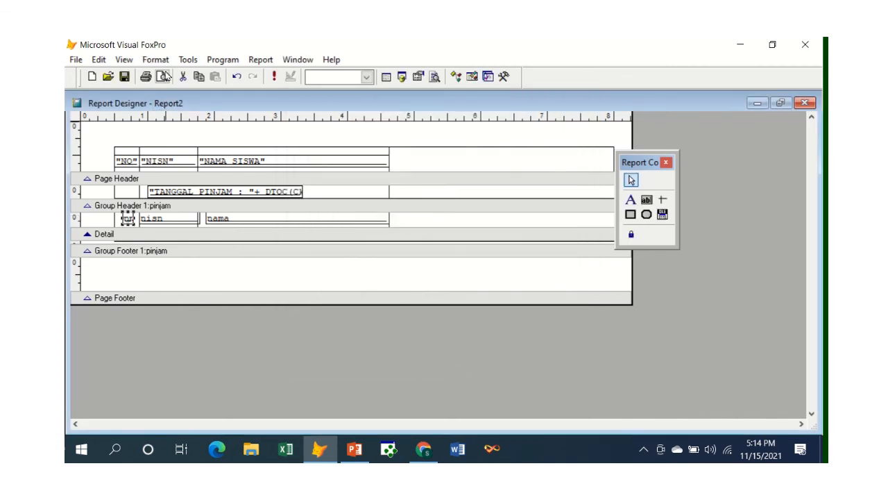
Step: Preview the report, examine the numbering in the NO column through the last row, and close the preview
{"action": "left_click", "coordinate": [160, 76]}
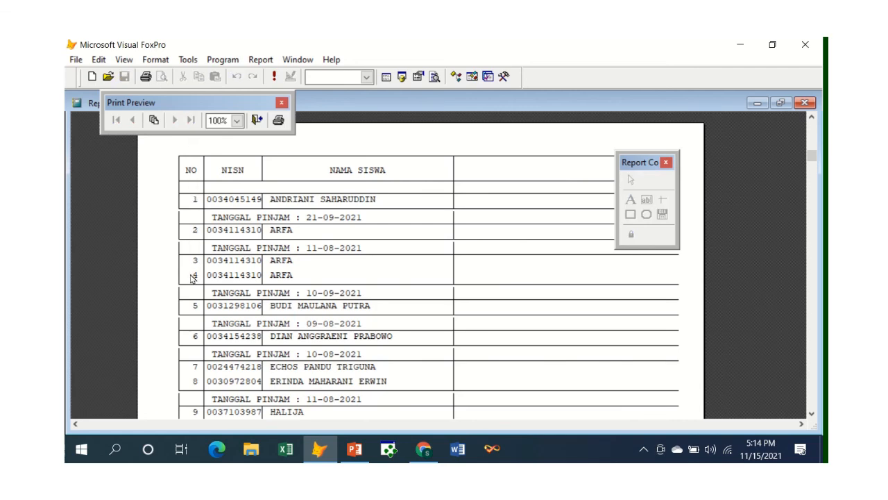
{"action": "scroll", "coordinate": [194, 279], "scroll_direction": "down", "scroll_amount": 2}
{"action": "scroll", "coordinate": [194, 280], "scroll_direction": "down", "scroll_amount": 4}
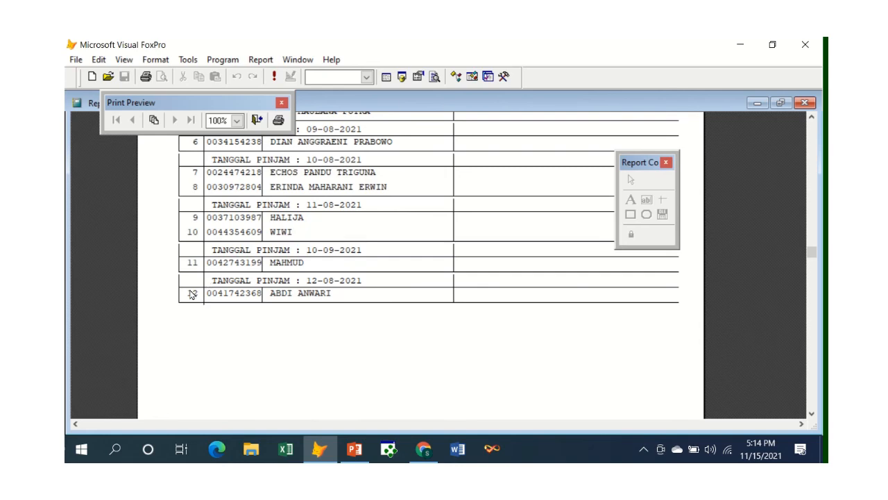
{"action": "scroll", "coordinate": [192, 294], "scroll_direction": "up", "scroll_amount": 6}
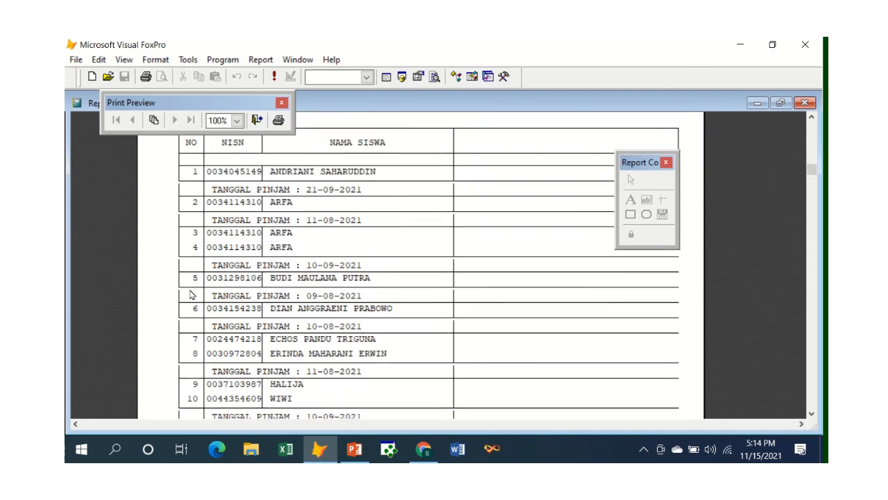
{"action": "scroll", "coordinate": [192, 294], "scroll_direction": "up", "scroll_amount": 1}
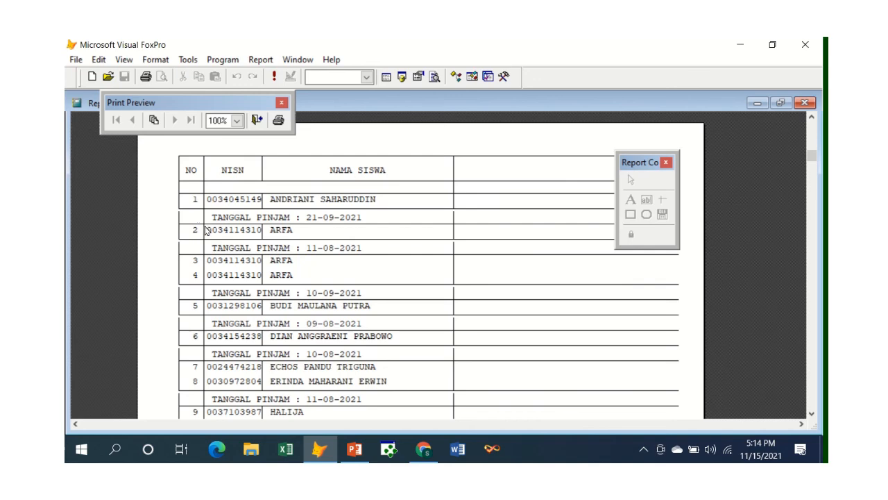
{"action": "scroll", "coordinate": [214, 256], "scroll_direction": "down", "scroll_amount": 1}
{"action": "scroll", "coordinate": [213, 257], "scroll_direction": "down", "scroll_amount": 2}
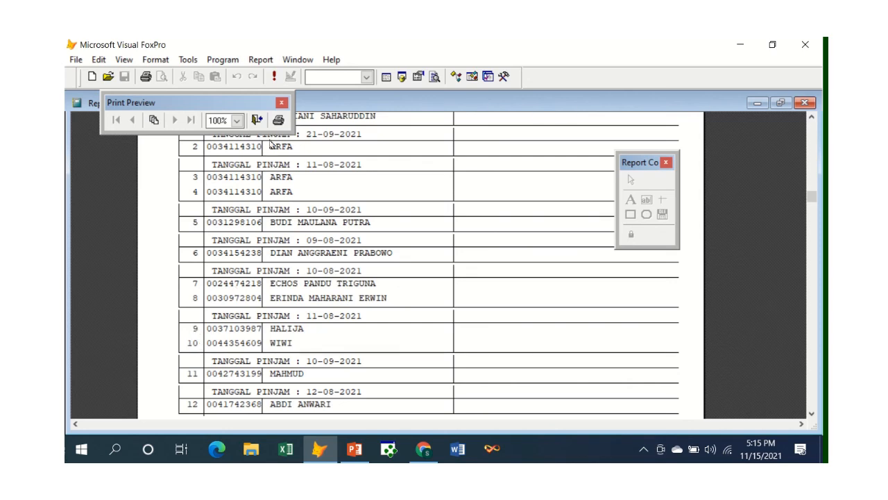
{"action": "left_click", "coordinate": [256, 120]}
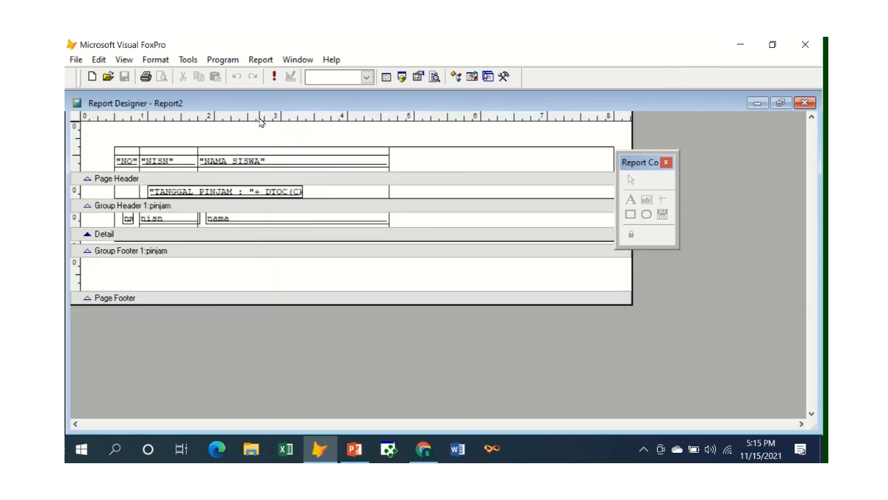
Step: Set the report variable nm to reset its value based on Group: Ckembali.pinjam, and apply the report properties
{"action": "left_click", "coordinate": [262, 61]}
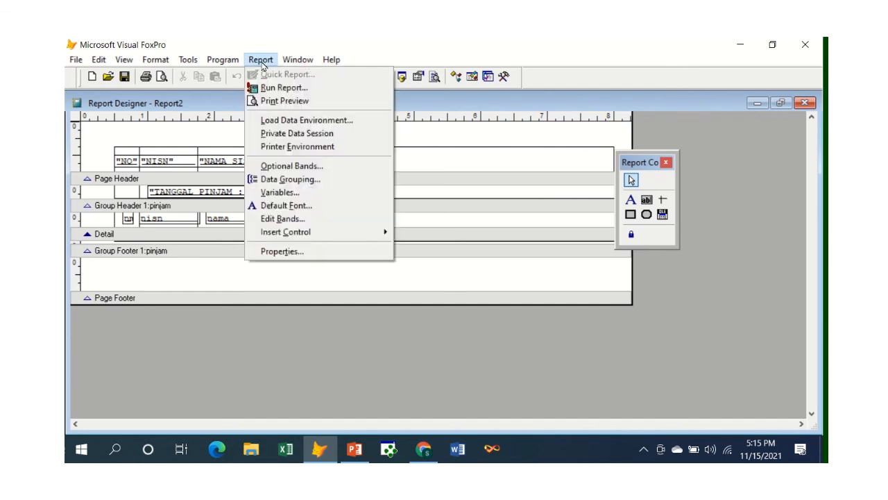
{"action": "left_click", "coordinate": [274, 252]}
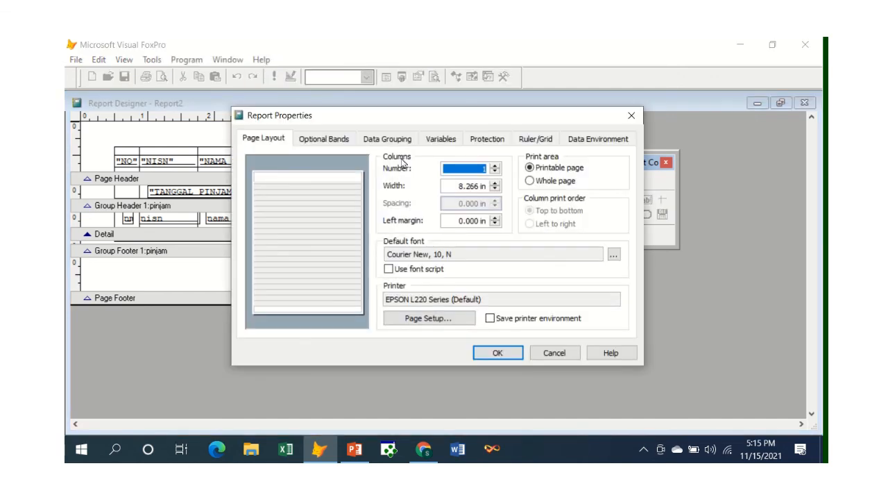
{"action": "left_click", "coordinate": [434, 143]}
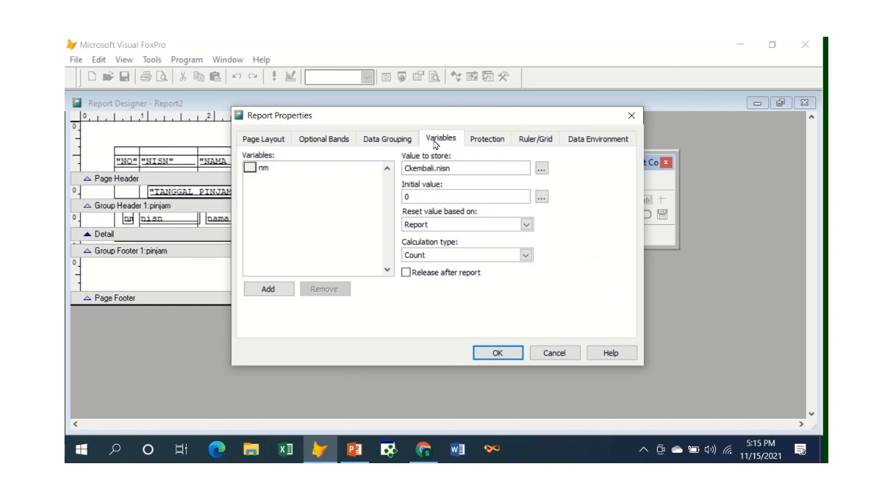
{"action": "left_click", "coordinate": [274, 173]}
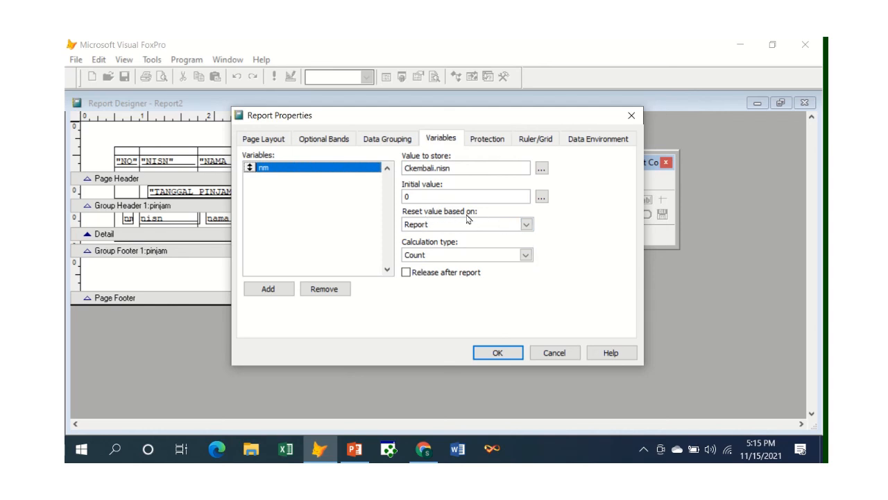
{"action": "left_click", "coordinate": [525, 229]}
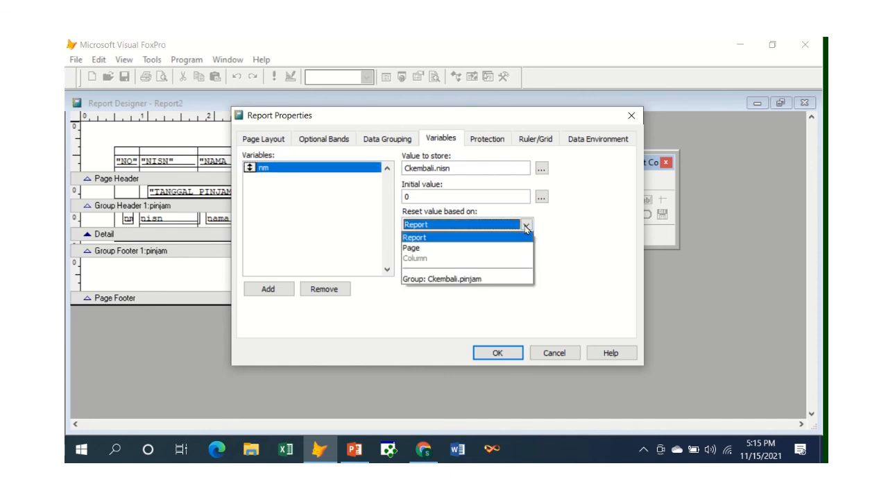
{"action": "left_click", "coordinate": [478, 280]}
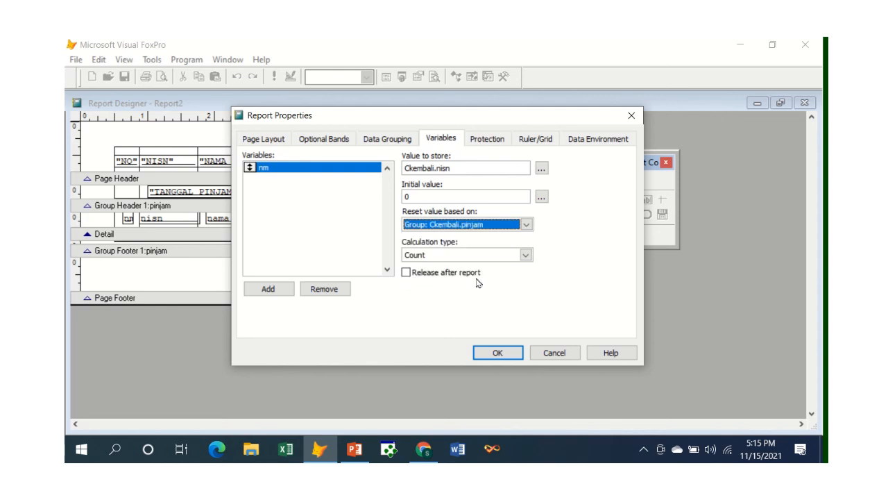
{"action": "left_click", "coordinate": [483, 352]}
{"action": "left_click", "coordinate": [312, 273]}
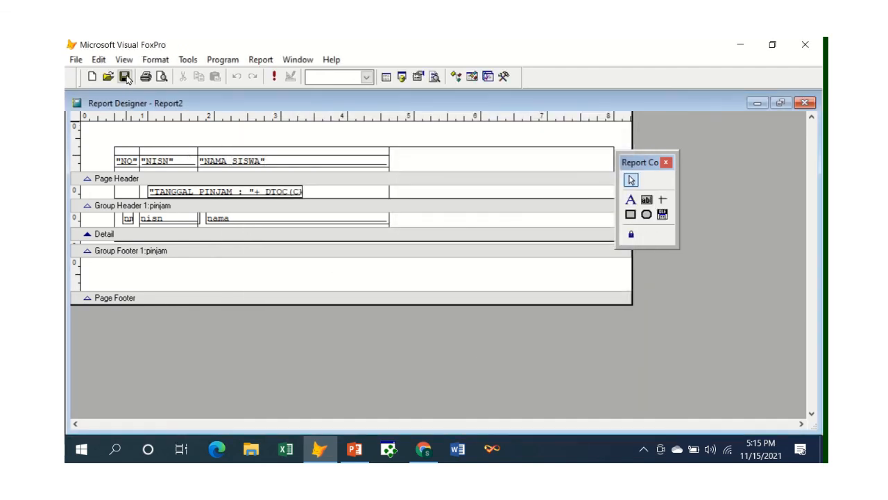
Step: Preview the report and examine how the rows are numbered within each TANGGAL PINJAM group
{"action": "left_click", "coordinate": [124, 76]}
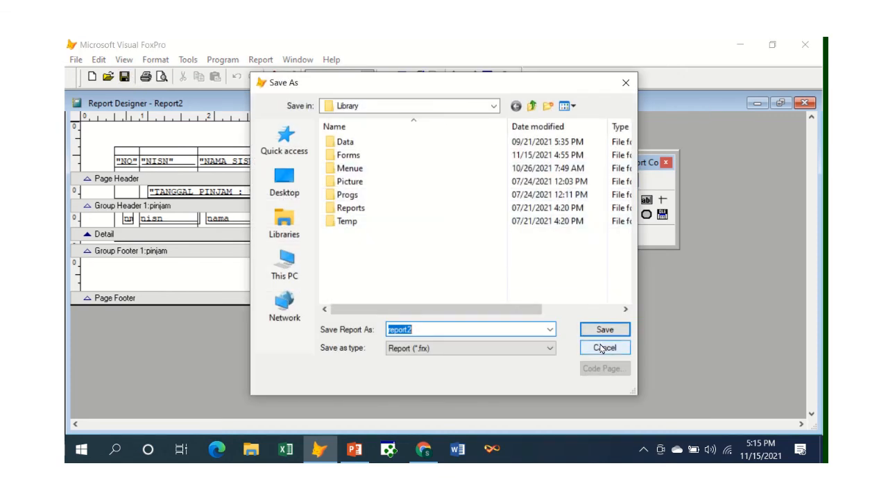
{"action": "left_click", "coordinate": [599, 346]}
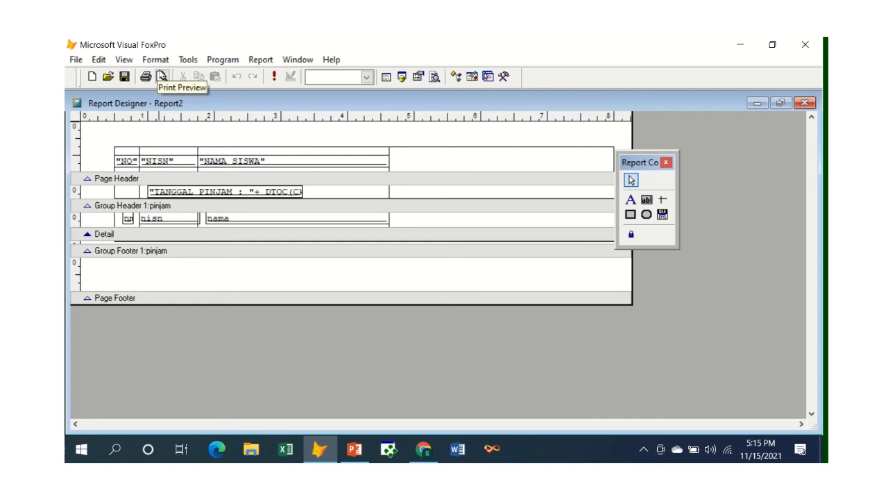
{"action": "left_click", "coordinate": [162, 76]}
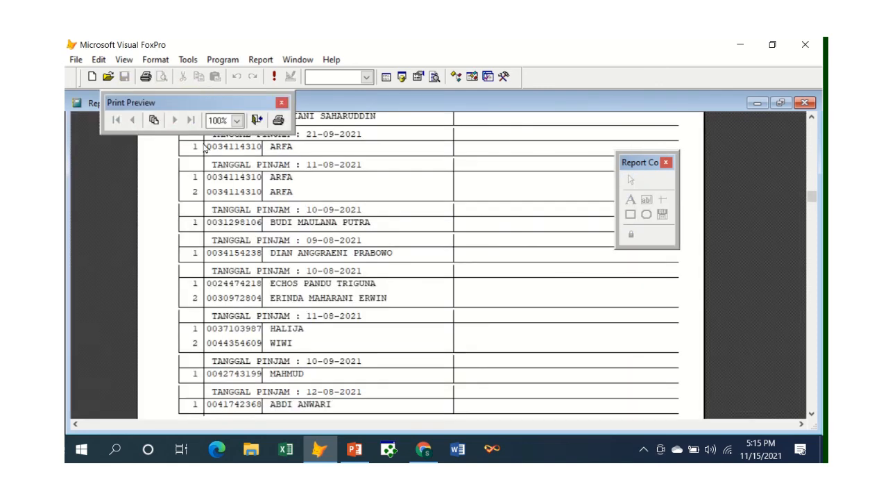
{"action": "scroll", "coordinate": [216, 169], "scroll_direction": "up", "scroll_amount": 1}
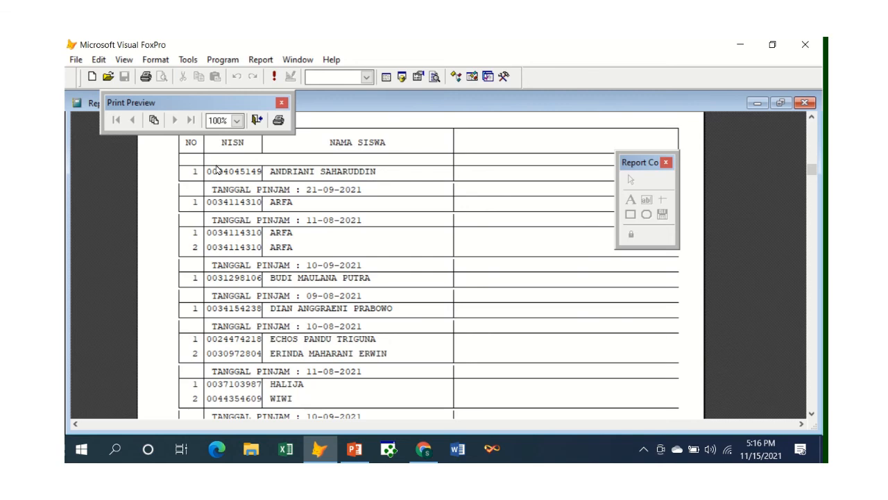
{"action": "scroll", "coordinate": [216, 169], "scroll_direction": "down", "scroll_amount": 1}
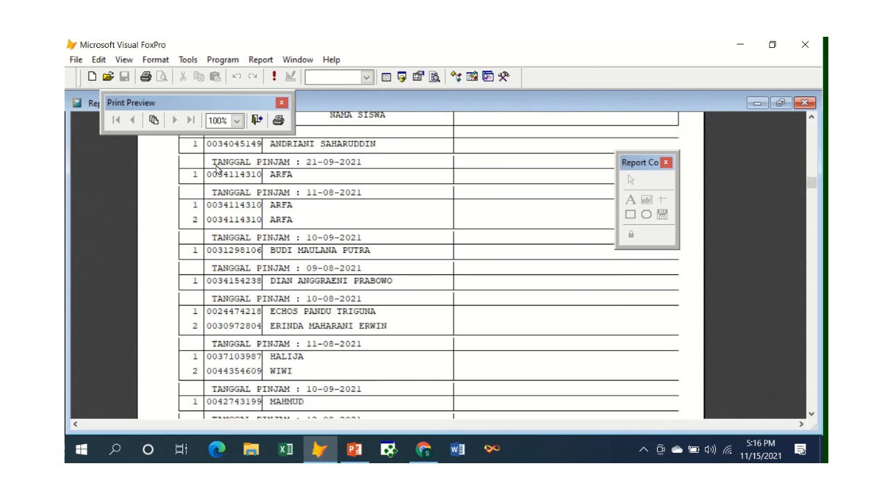
{"action": "scroll", "coordinate": [216, 169], "scroll_direction": "down", "scroll_amount": 1}
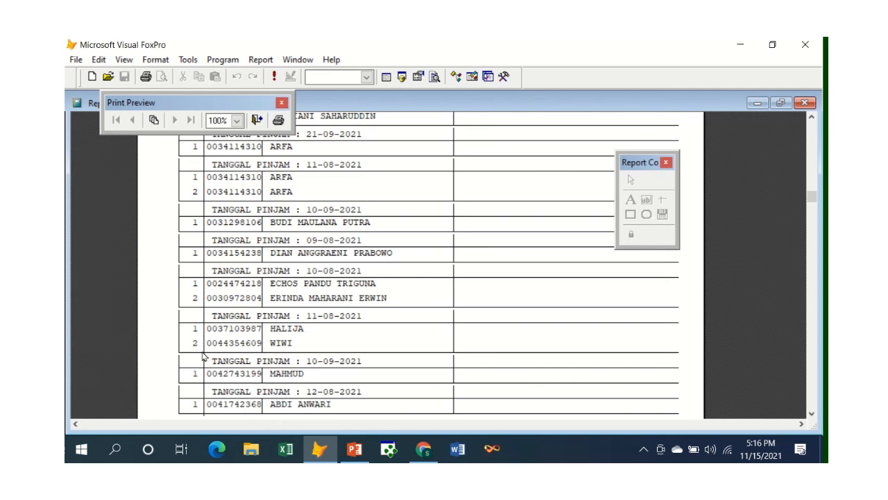
{"action": "scroll", "coordinate": [206, 356], "scroll_direction": "down", "scroll_amount": 2}
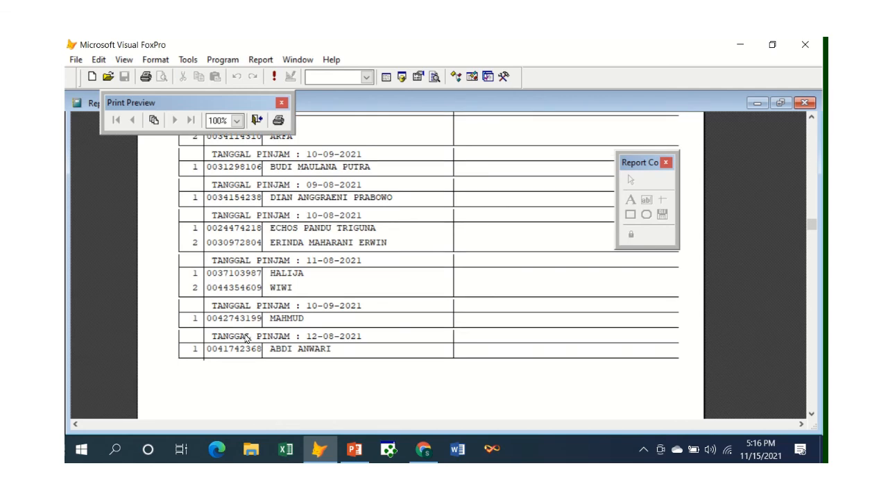
{"action": "scroll", "coordinate": [246, 338], "scroll_direction": "up", "scroll_amount": 1}
{"action": "scroll", "coordinate": [245, 338], "scroll_direction": "up", "scroll_amount": 3}
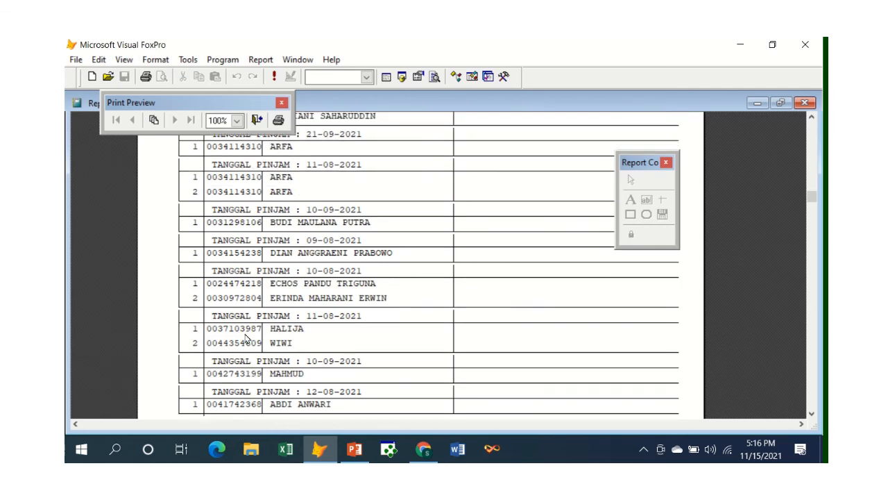
{"action": "scroll", "coordinate": [246, 338], "scroll_direction": "up", "scroll_amount": 1}
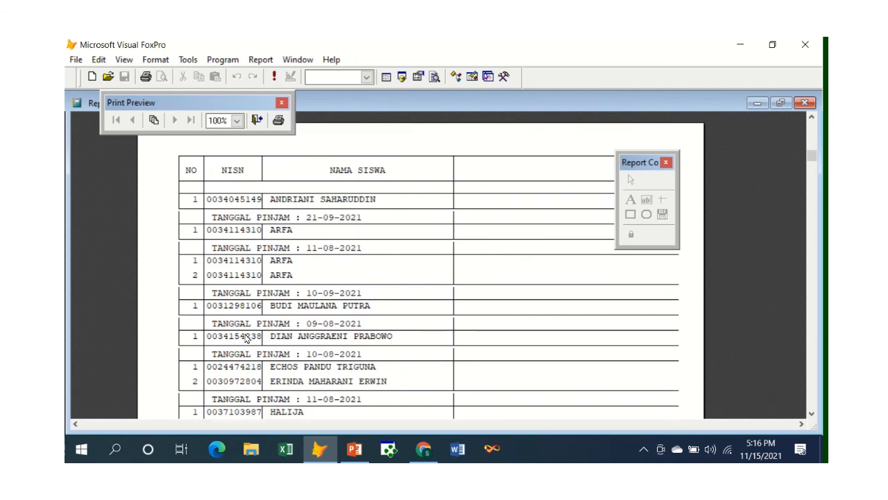
{"action": "scroll", "coordinate": [245, 338], "scroll_direction": "up", "scroll_amount": 1}
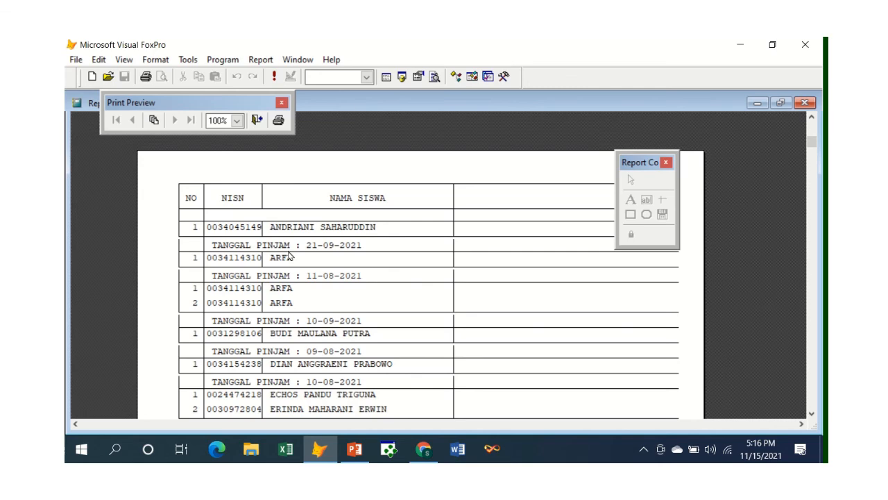
Step: View the whole report page in the preview, and inspect the table's lines and group rows at 100%
{"action": "left_click", "coordinate": [169, 222]}
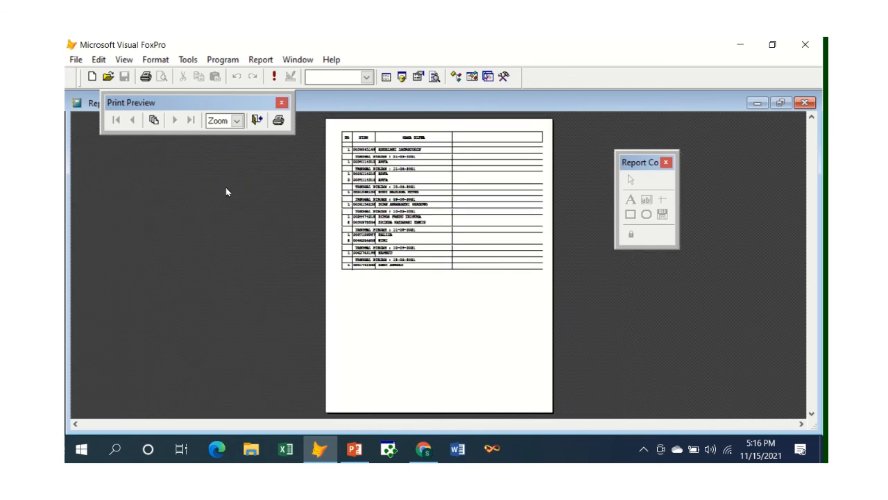
{"action": "left_click", "coordinate": [355, 163]}
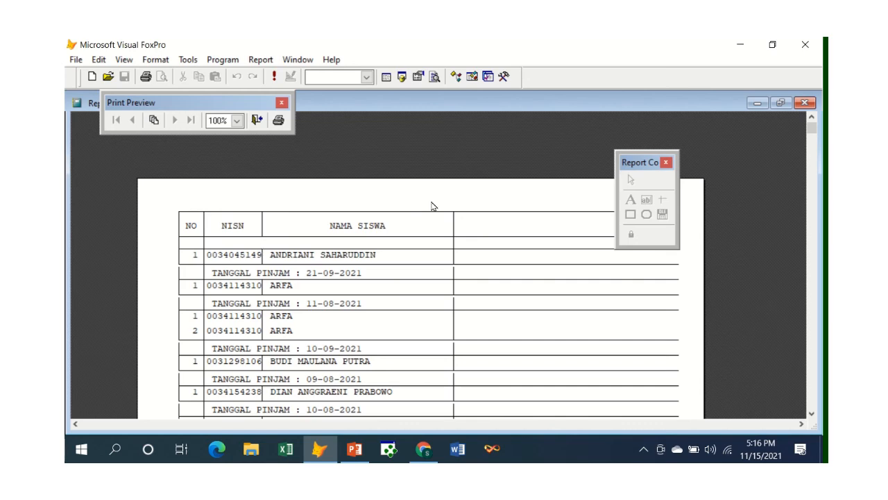
{"action": "scroll", "coordinate": [341, 286], "scroll_direction": "down", "scroll_amount": 2}
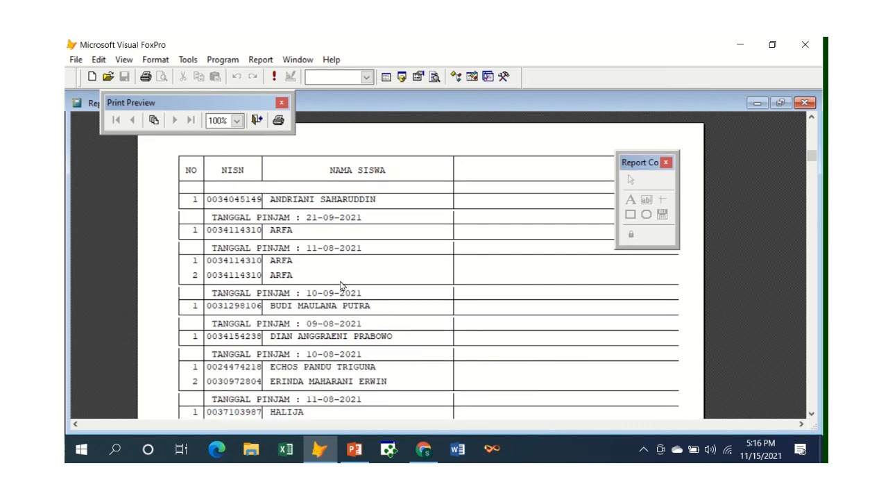
{"action": "scroll", "coordinate": [341, 286], "scroll_direction": "down", "scroll_amount": 2}
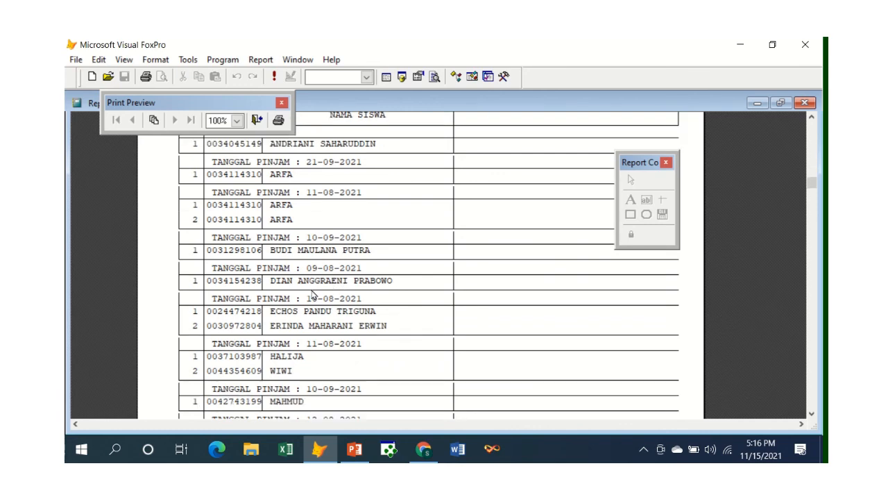
{"action": "scroll", "coordinate": [312, 295], "scroll_direction": "up", "scroll_amount": 3}
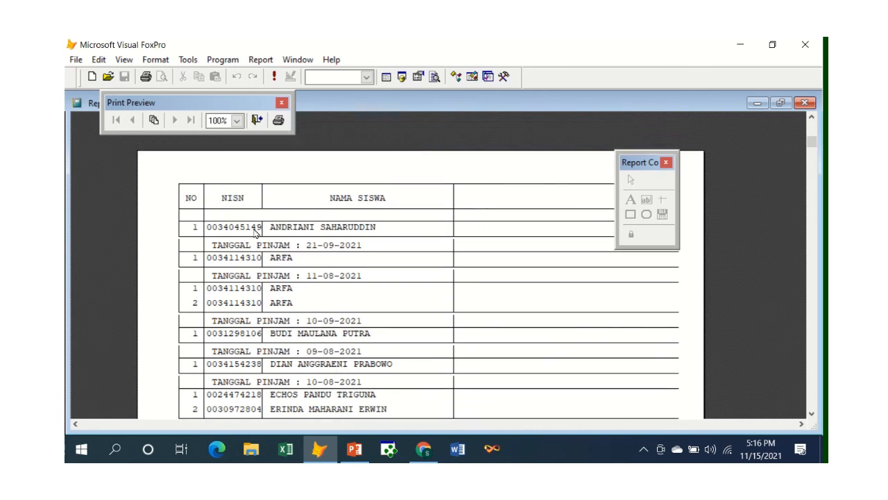